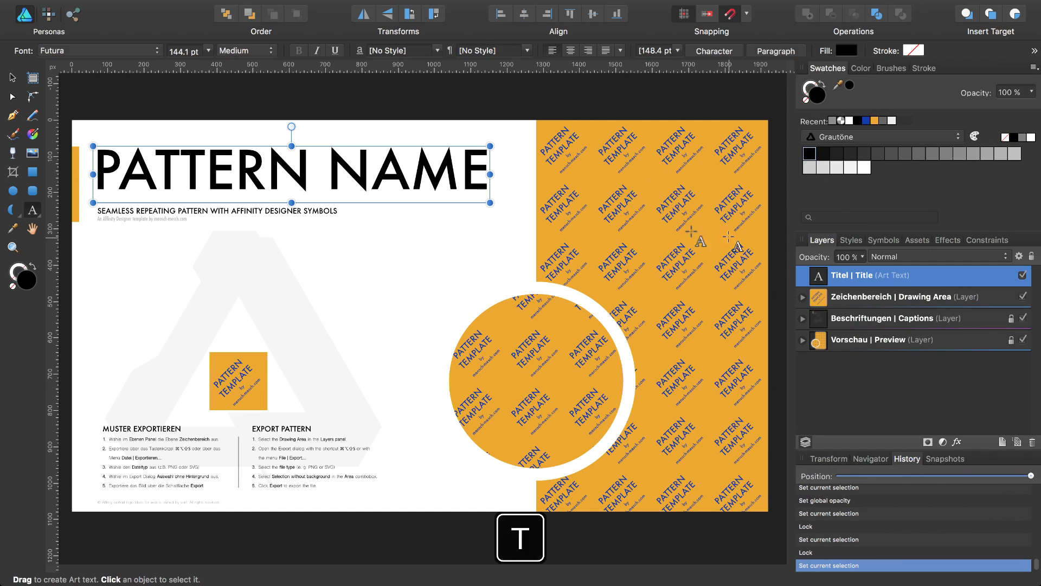
Replace the title text "PATTERN NAME" with "FLEUR DE LYS" and deselect it.
{"action": "double_click", "coordinate": [275, 176]}
{"action": "triple_click", "coordinate": [278, 178]}
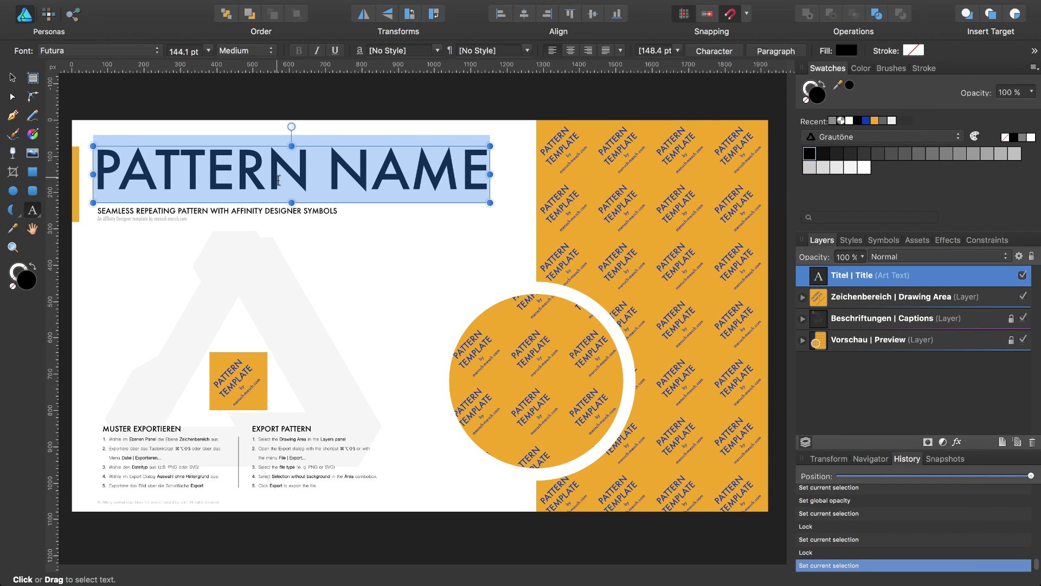
{"action": "type", "text": "FL"}
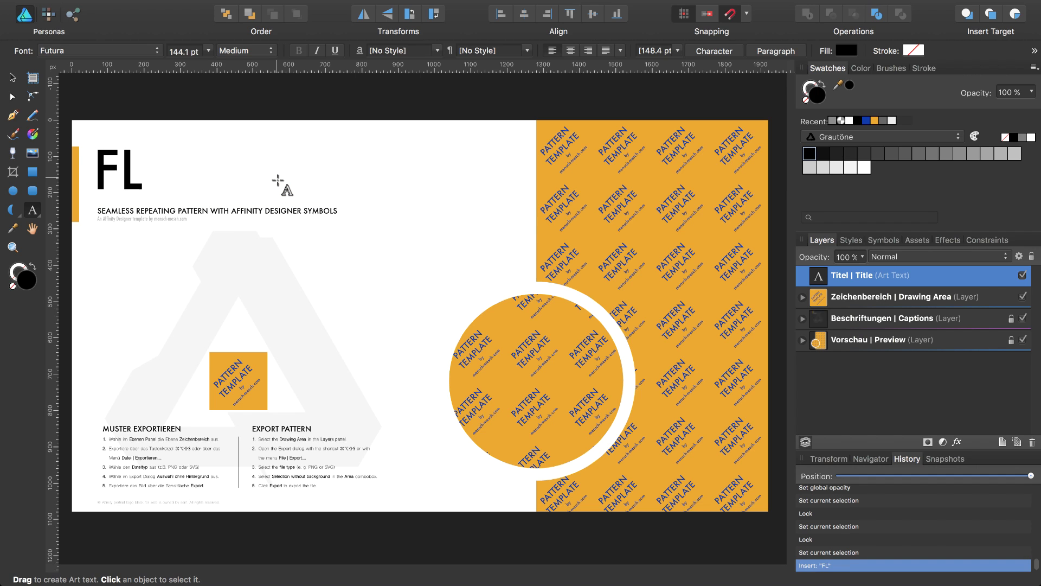
{"action": "type", "text": "EUR DE"}
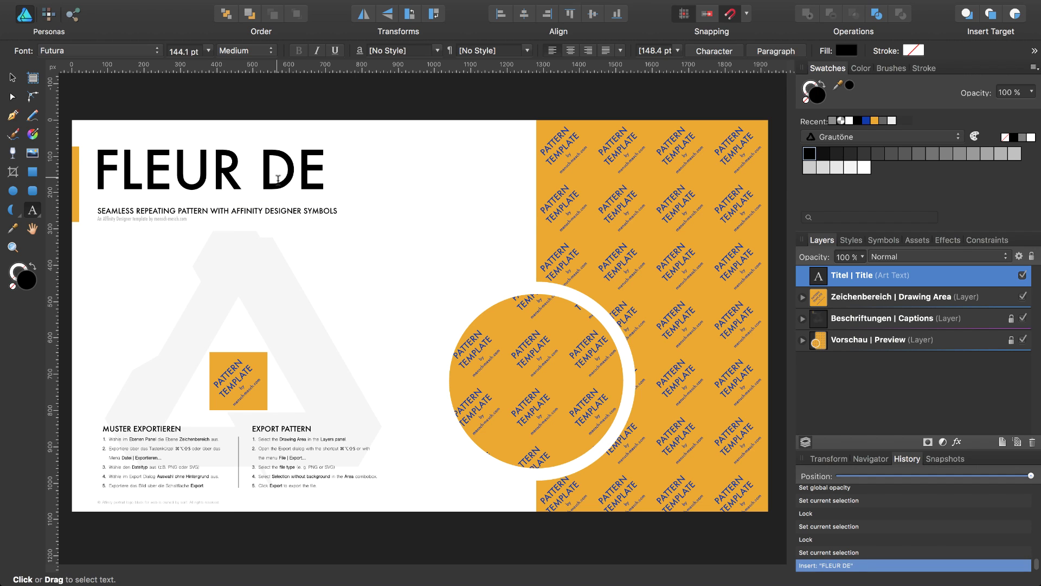
{"action": "type", "text": " LYS"}
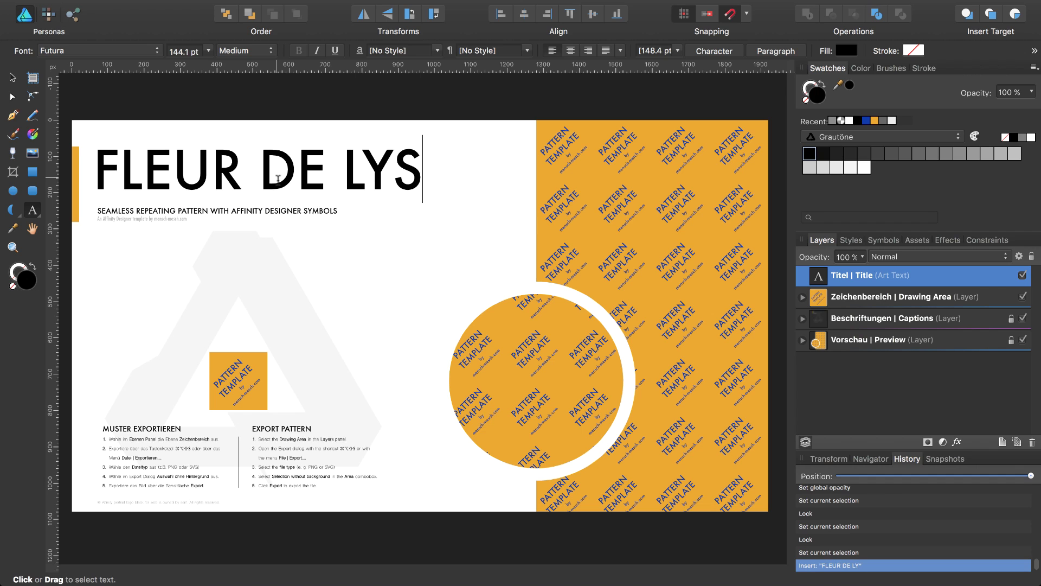
{"action": "key", "text": "Escape"}
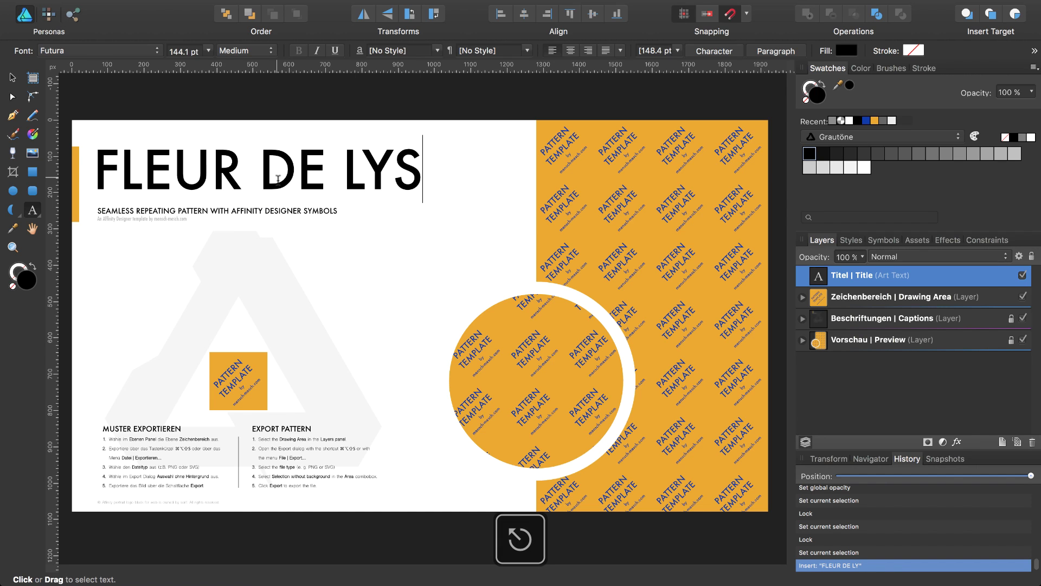
{"action": "key", "text": "Escape"}
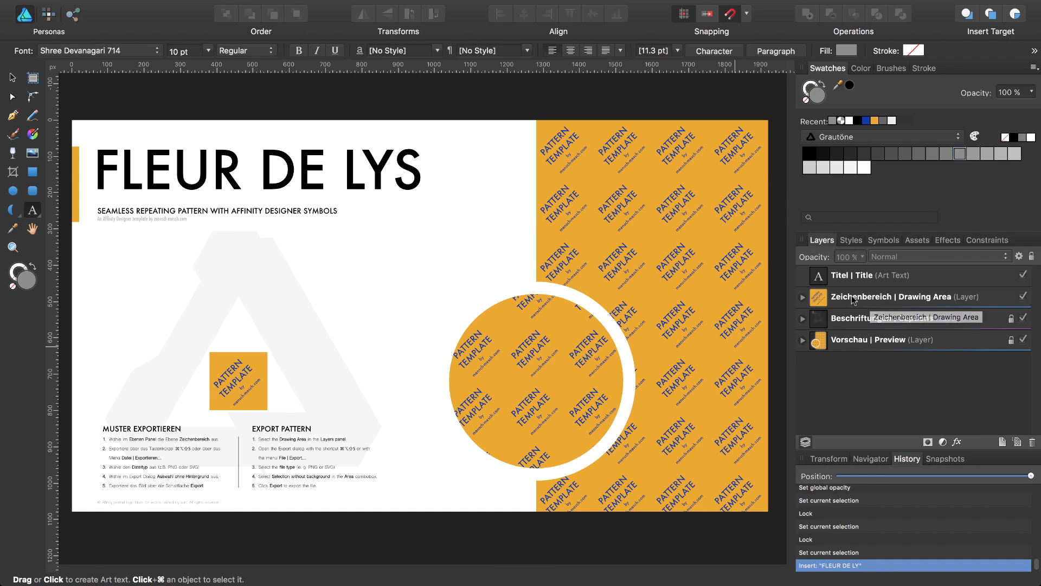
Zoom to the Drawing Area layer, expand its symbol and rectangle, and hide the placeholder text inside.
{"action": "double_click", "coordinate": [817, 298]}
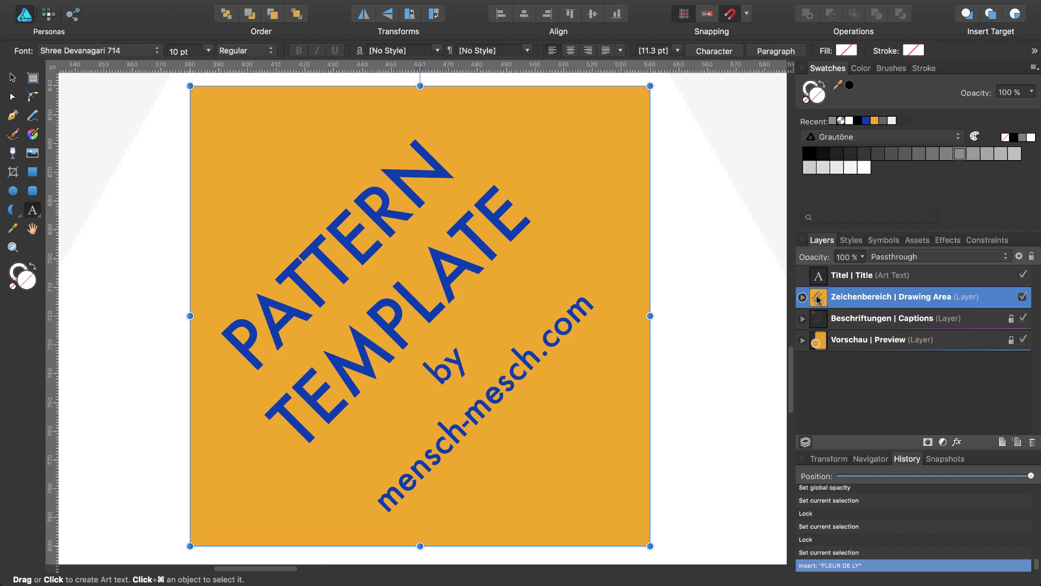
{"action": "left_click", "coordinate": [802, 296]}
{"action": "left_click", "coordinate": [809, 319]}
{"action": "left_click", "coordinate": [815, 341]}
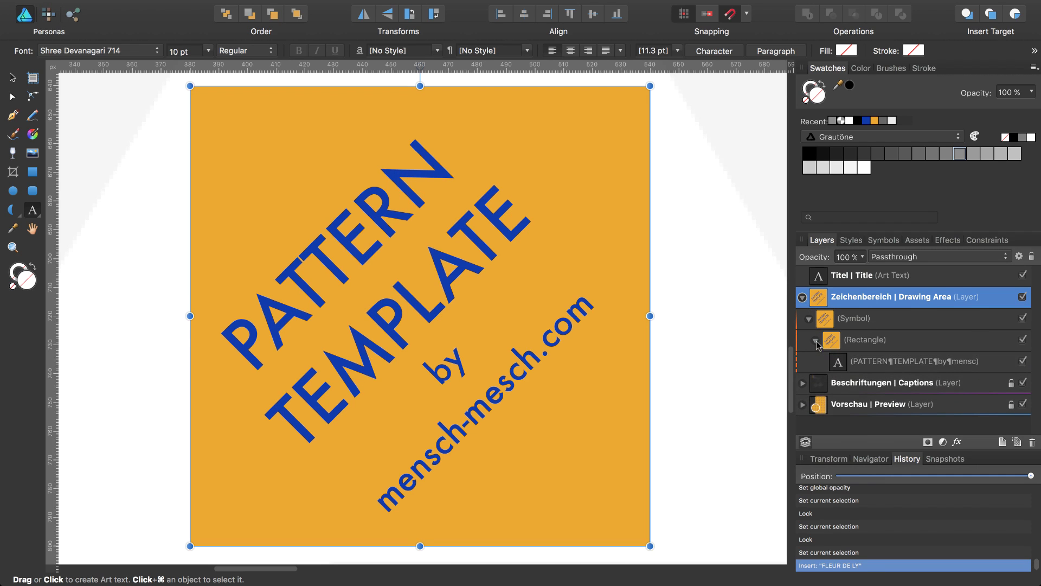
{"action": "left_click", "coordinate": [1023, 362]}
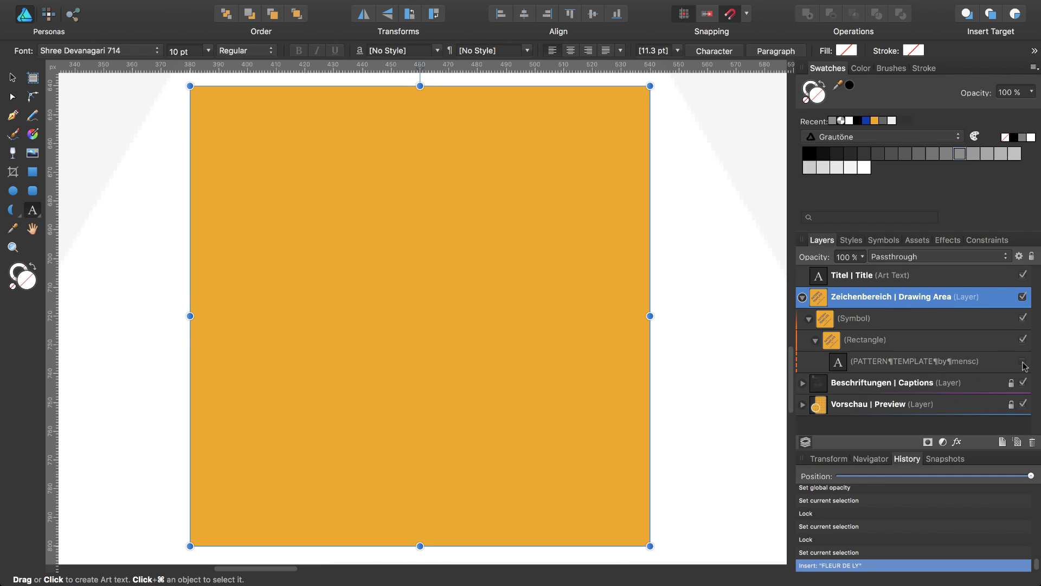
{"action": "left_click", "coordinate": [883, 365]}
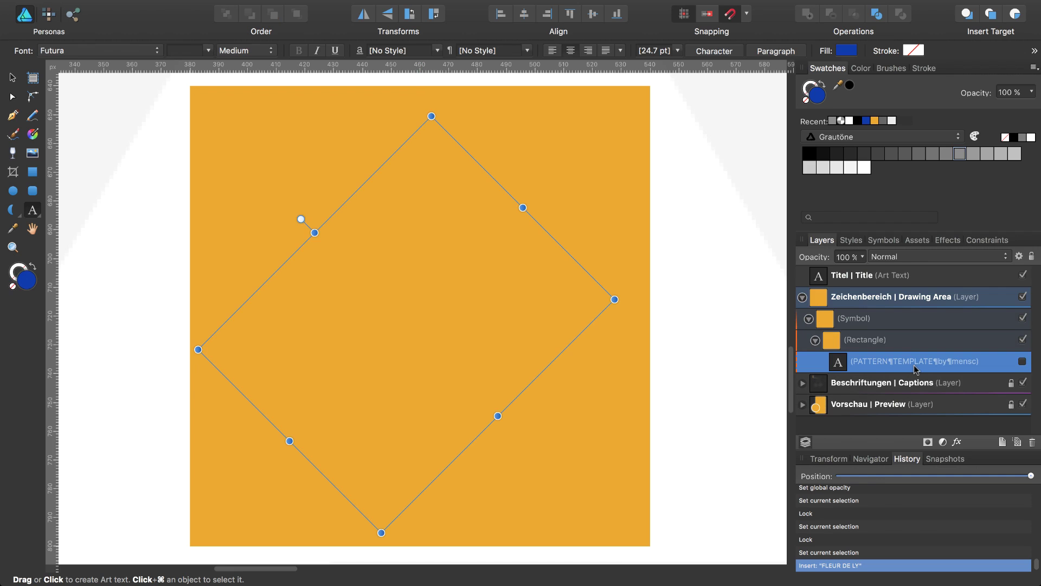
Set new objects to insert inside the rectangle and draw a narrow tear shape horizontally centred over the tile's upper part.
{"action": "left_click", "coordinate": [899, 343]}
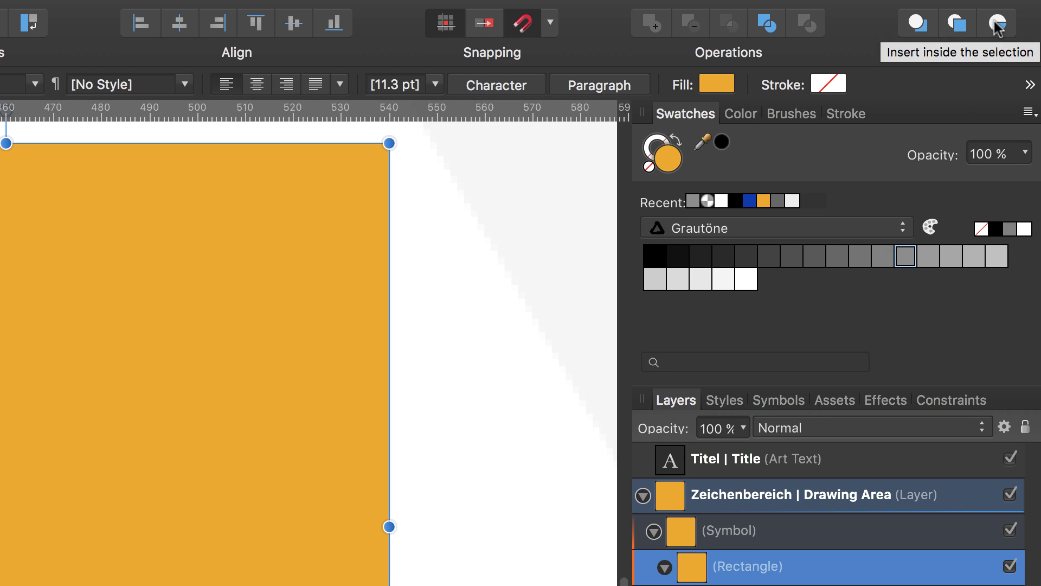
{"action": "left_click", "coordinate": [998, 24]}
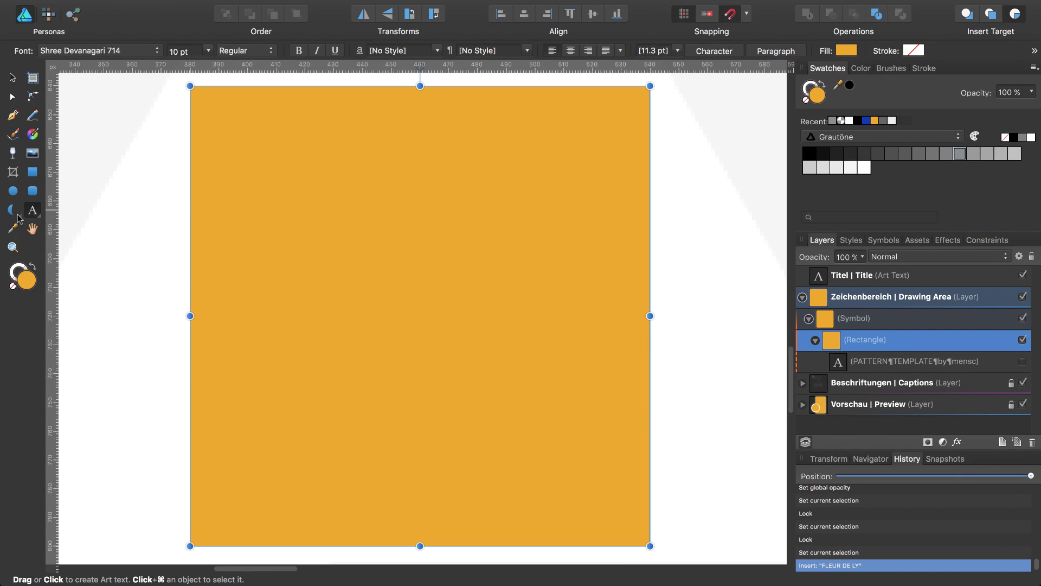
{"action": "left_click", "coordinate": [17, 218]}
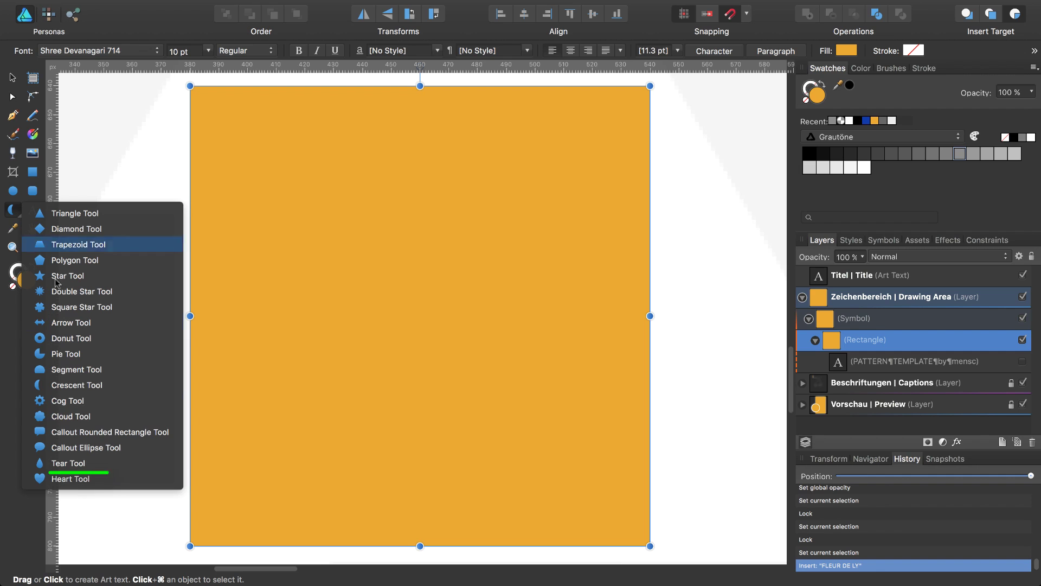
{"action": "left_click", "coordinate": [102, 462]}
{"action": "left_click_drag", "start_coordinate": [419, 144], "coordinate": [468, 296]}
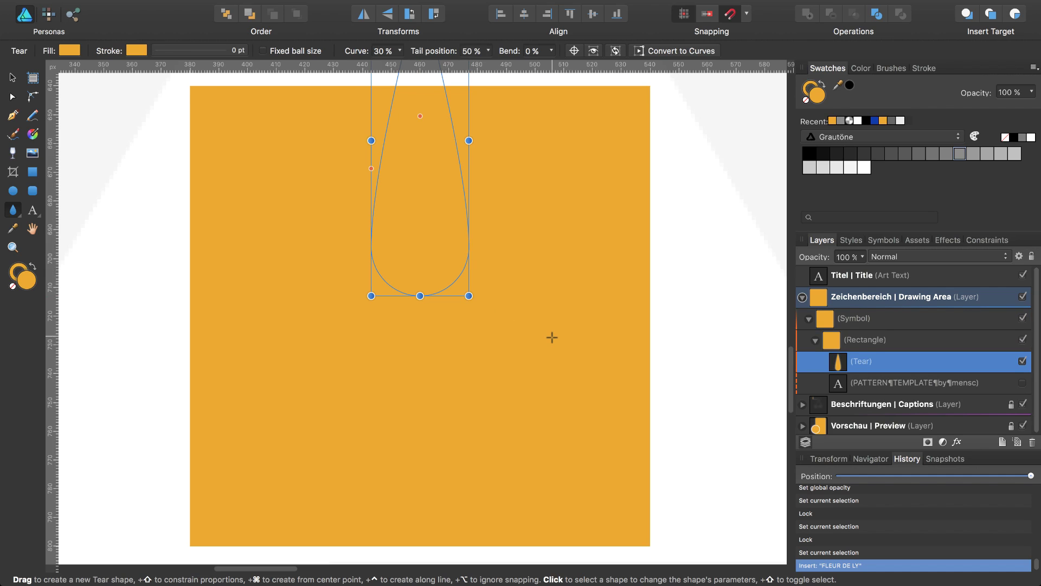
{"action": "scroll", "coordinate": [551, 336], "scroll_direction": "up", "scroll_amount": 5}
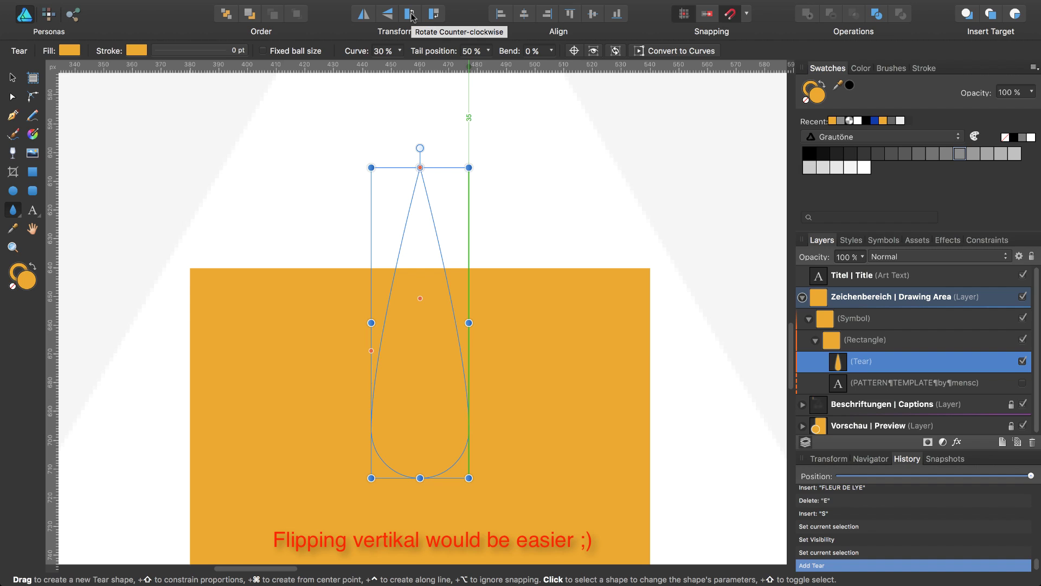
Rotate the tear 180° so its tip points down and move it 60 px lower into the tile.
{"action": "left_click", "coordinate": [411, 17]}
{"action": "left_click", "coordinate": [411, 16]}
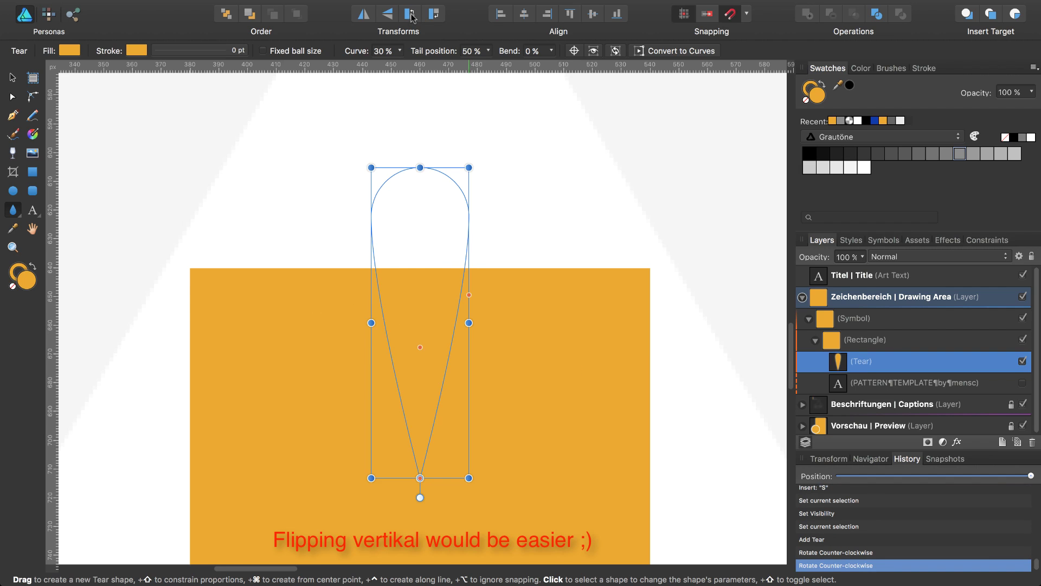
{"action": "scroll", "coordinate": [484, 156], "scroll_direction": "down", "scroll_amount": 5}
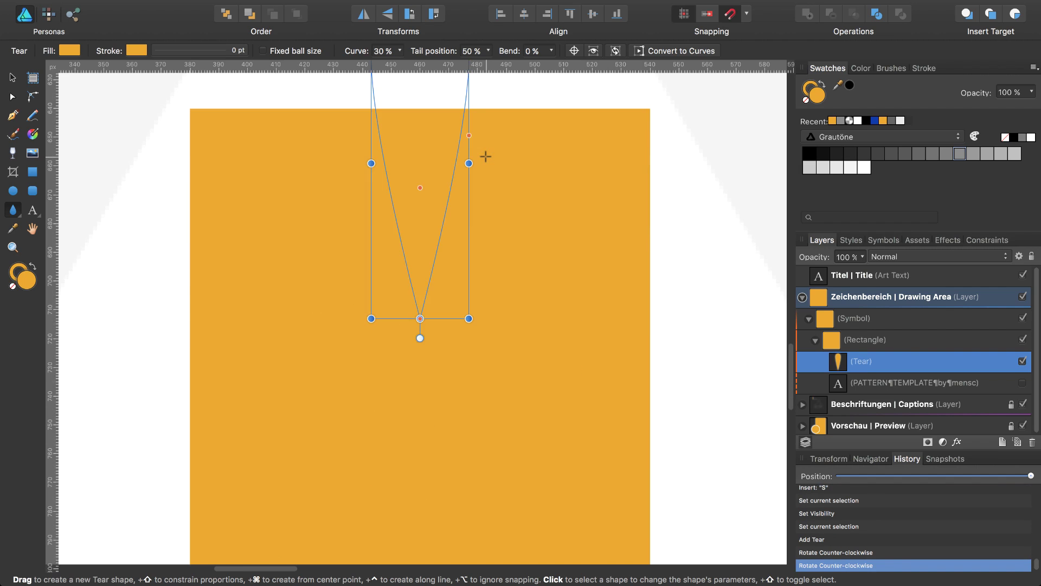
{"action": "key", "text": "shift+Down"}
{"action": "key", "text": "shift+Down"}
{"action": "key", "text": "shift+Down"}
{"action": "key", "text": "shift+Down"}
{"action": "key", "text": "shift+Down"}
{"action": "key", "text": "shift+Down"}
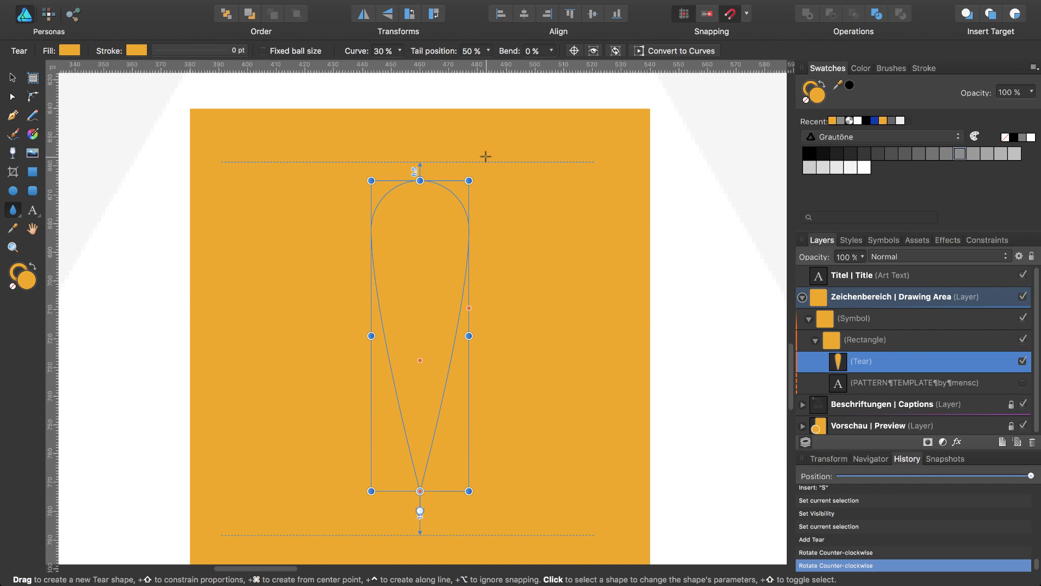
Widen the tear symmetrically about its centre to about 46 px and convert it to curves.
{"action": "scroll", "coordinate": [488, 230], "scroll_direction": "down", "scroll_amount": 1}
{"action": "scroll", "coordinate": [488, 230], "scroll_direction": "down", "scroll_amount": 2}
{"action": "key", "text": "super"}
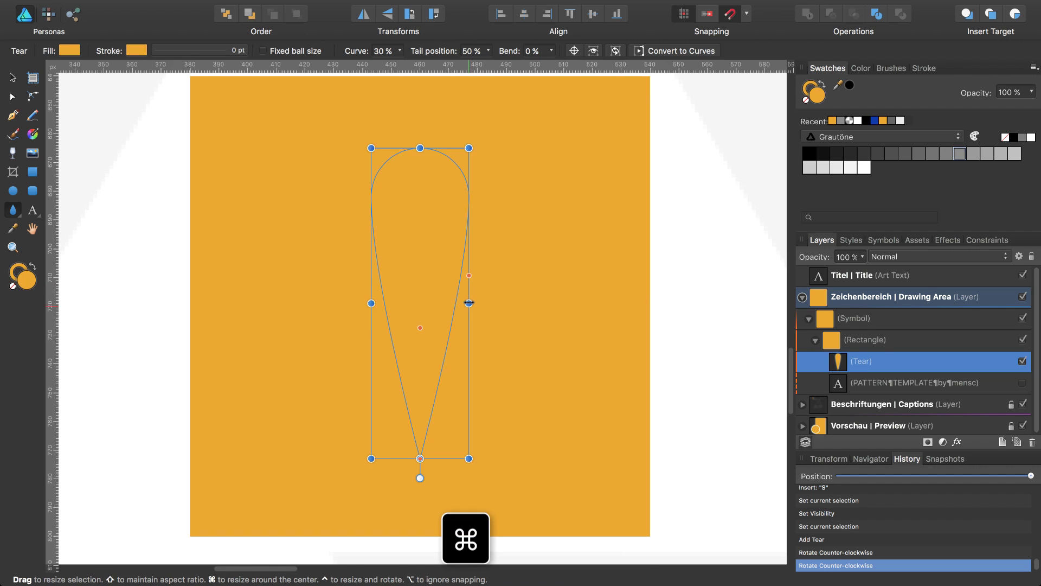
{"action": "left_click_drag", "start_coordinate": [469, 303], "coordinate": [486, 303]}
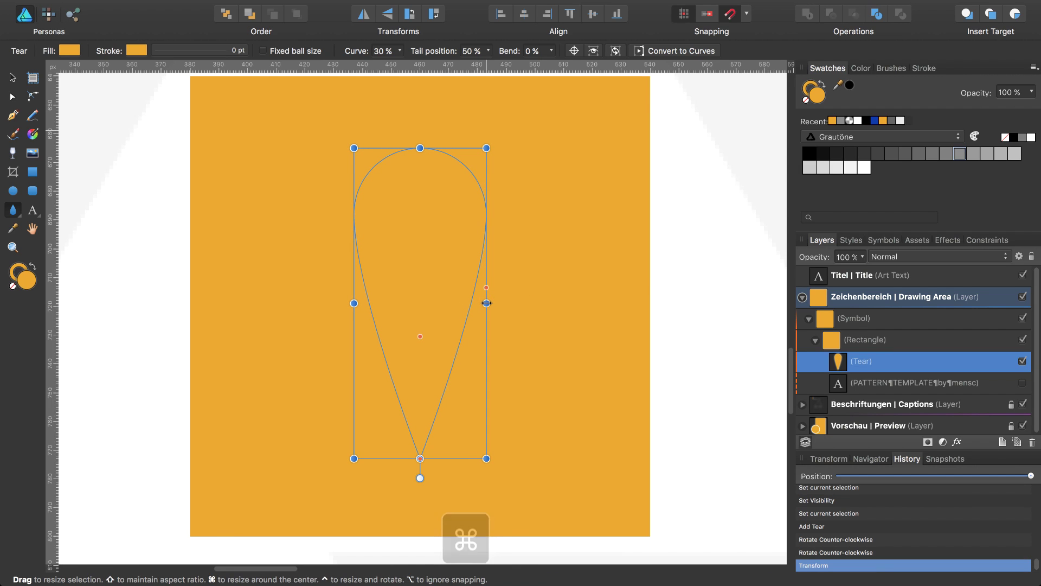
{"action": "left_click", "coordinate": [688, 51]}
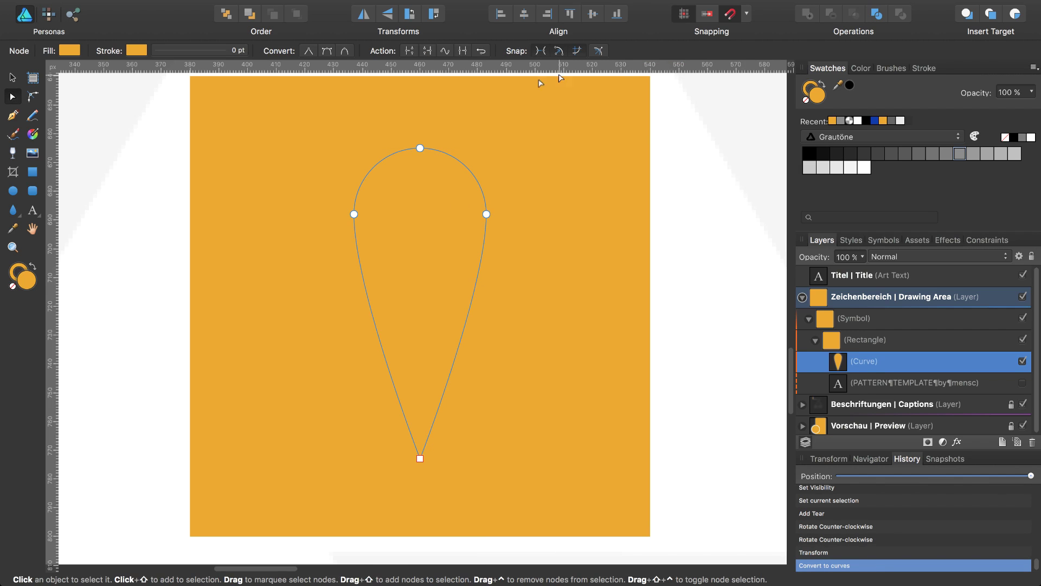
Convert the curve's top node to a sharp node and move it straight up slightly to form a pointed tip.
{"action": "left_click", "coordinate": [420, 148]}
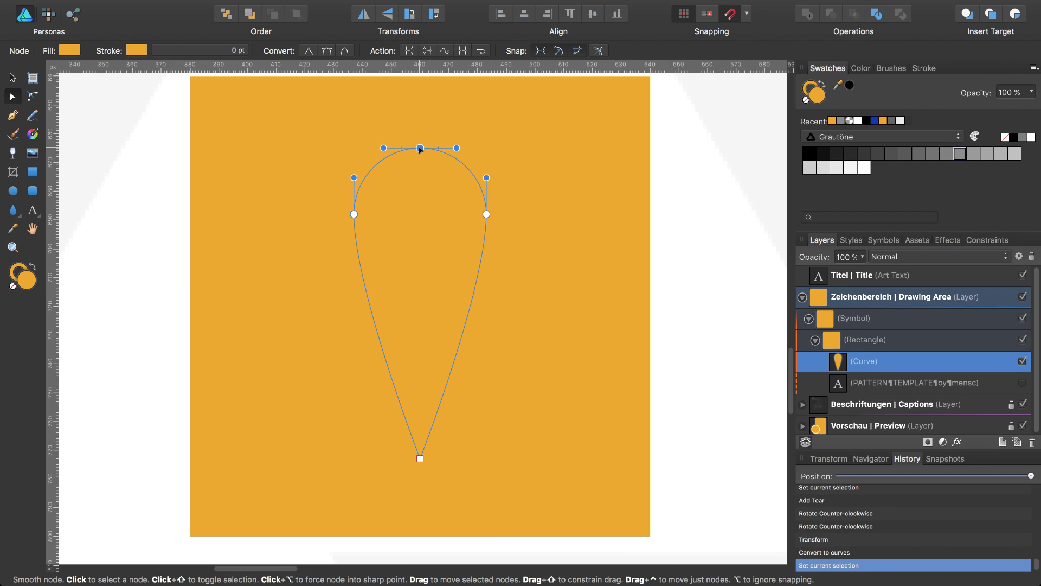
{"action": "left_click", "coordinate": [310, 52]}
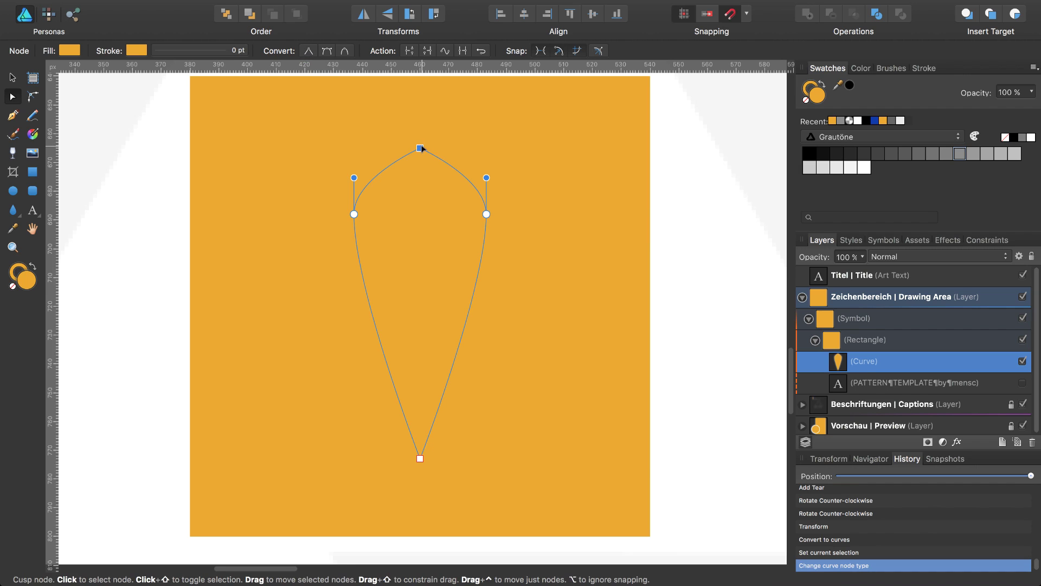
{"action": "left_click_drag", "start_coordinate": [422, 149], "coordinate": [422, 128]}
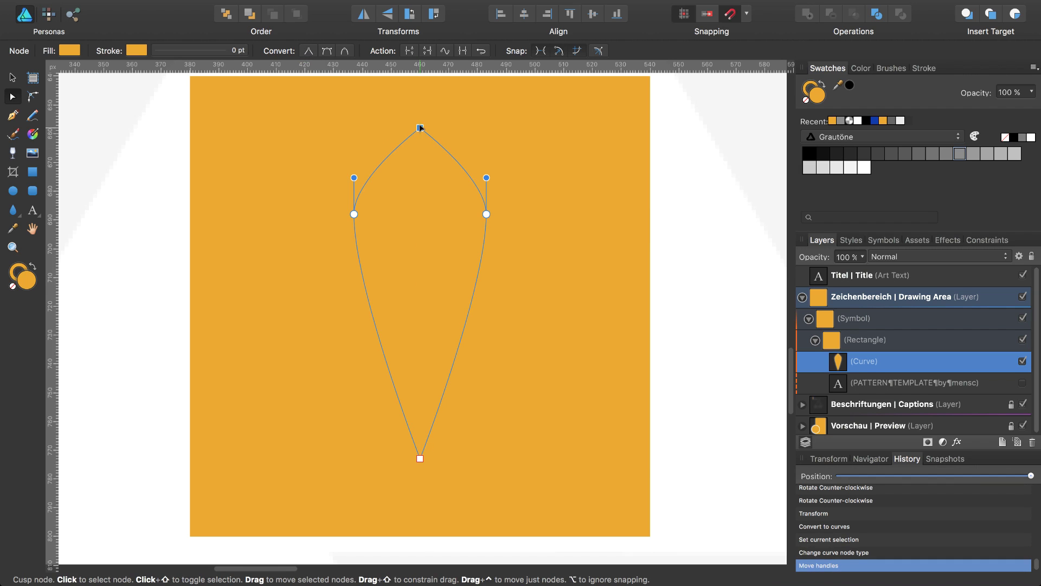
Move both side nodes of the petal down together by 10 px.
{"action": "left_click", "coordinate": [487, 214]}
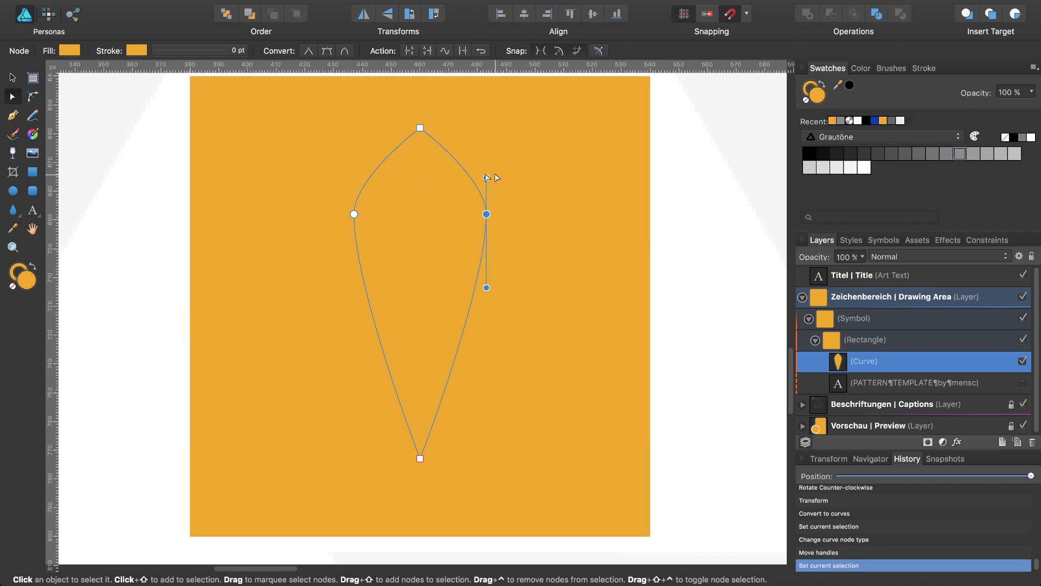
{"action": "left_click", "coordinate": [354, 214], "text": "shift"}
{"action": "key", "text": "shift+Down"}
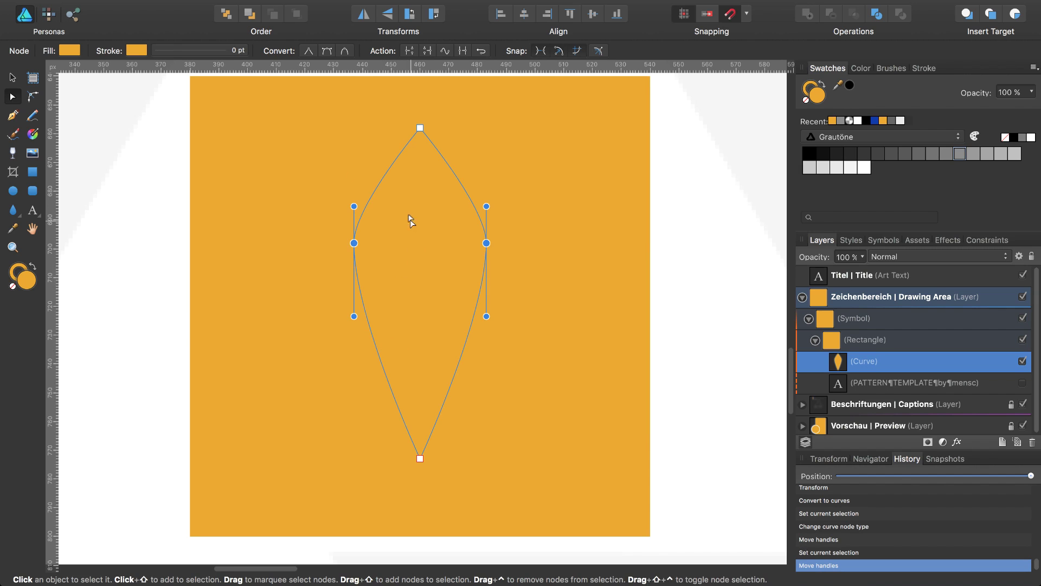
Delete the petal's left side node to leave only the right half, and raise the bottom node to shorten it.
{"action": "left_click", "coordinate": [355, 244]}
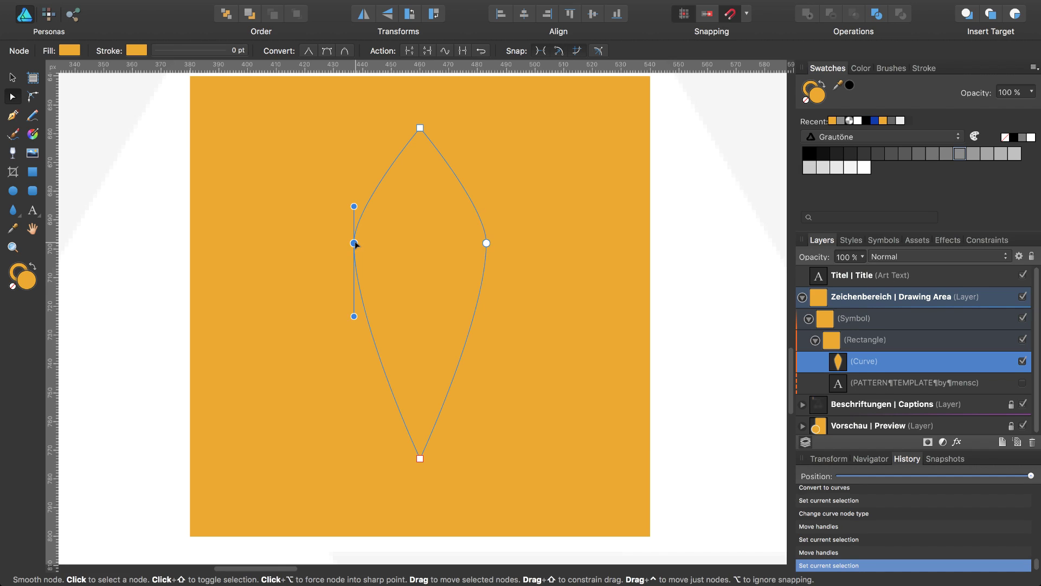
{"action": "key", "text": "Delete"}
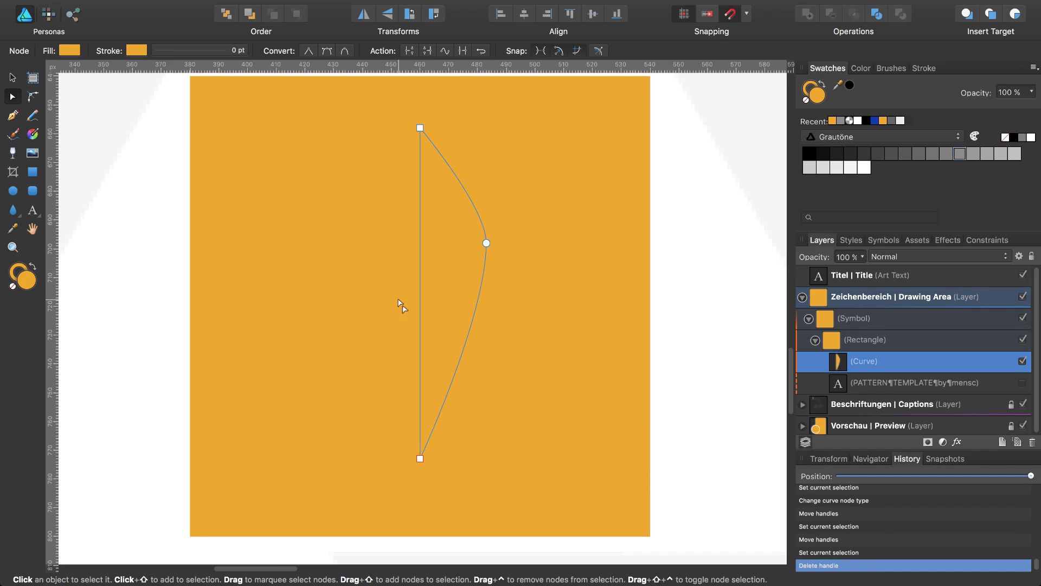
{"action": "left_click", "coordinate": [420, 459]}
{"action": "left_click_drag", "start_coordinate": [420, 459], "coordinate": [420, 413]}
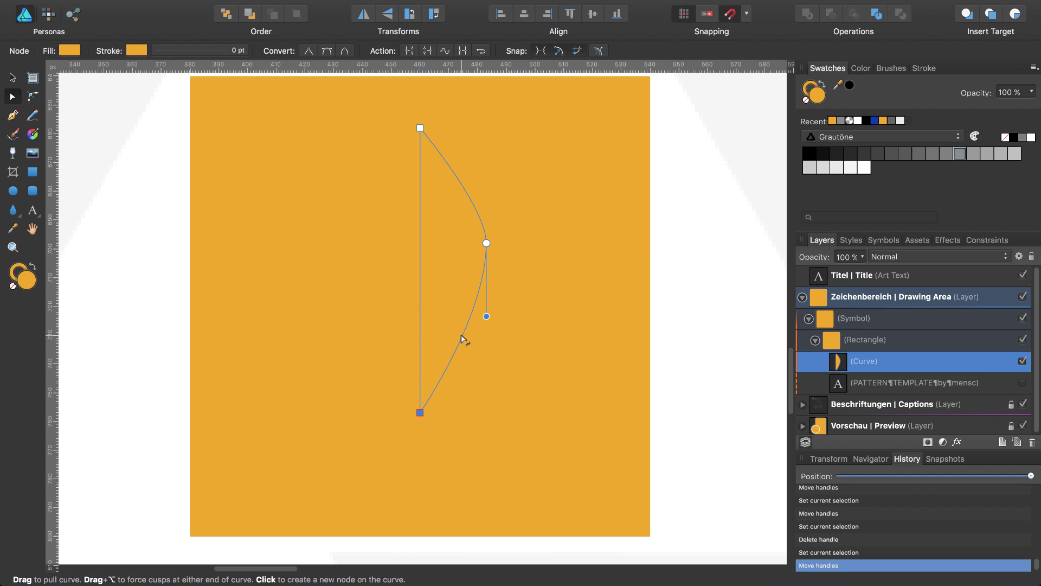
Add a node pulled inward on the half petal's lower curve, and refine the widest node's position and upper handle.
{"action": "left_click_drag", "start_coordinate": [462, 339], "coordinate": [447, 338]}
{"action": "left_click", "coordinate": [487, 243]}
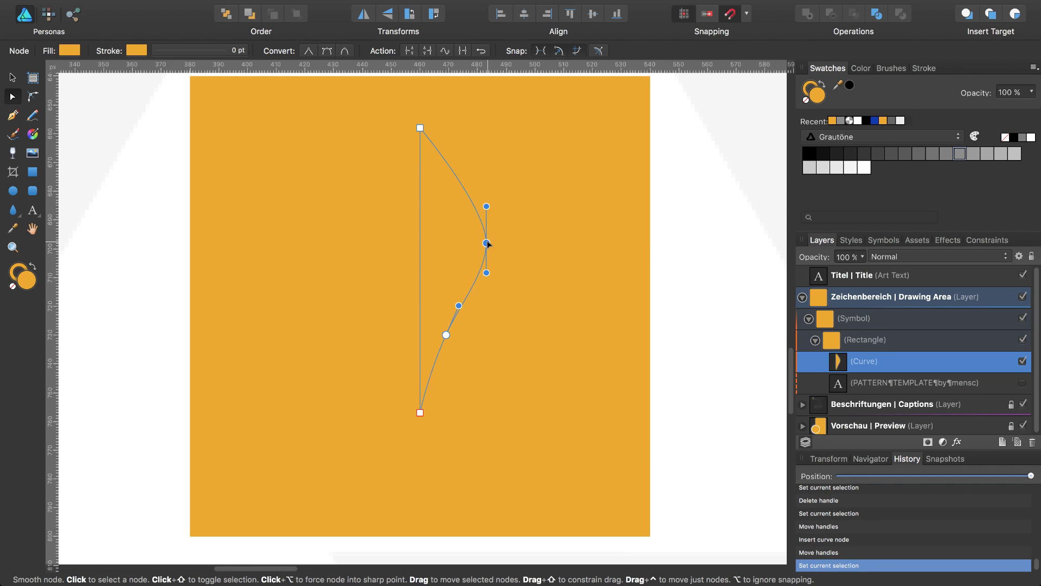
{"action": "left_click_drag", "start_coordinate": [487, 243], "coordinate": [481, 245]}
{"action": "left_click_drag", "start_coordinate": [481, 207], "coordinate": [481, 186]}
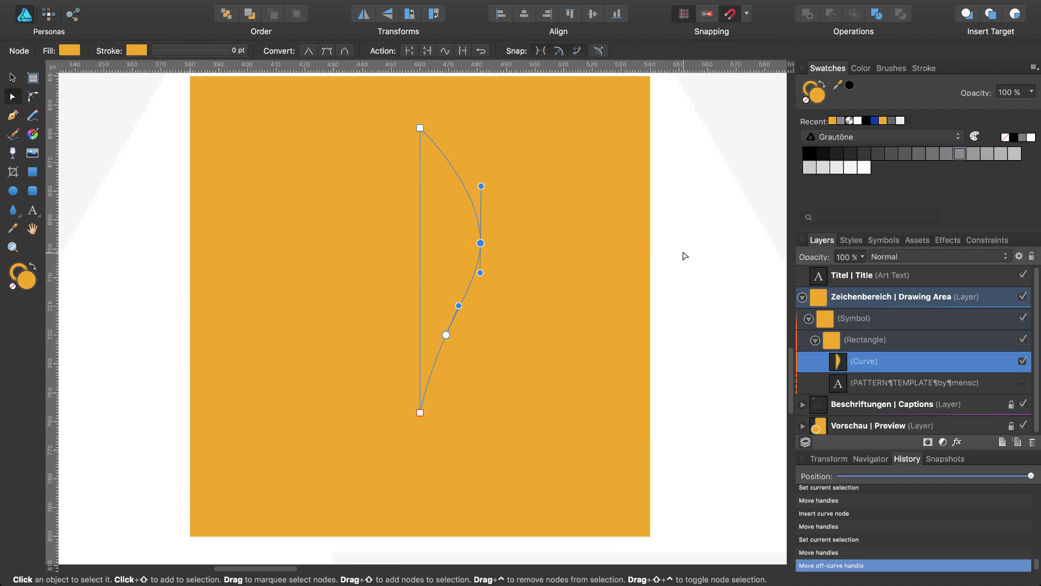
Draw a diamond about 30 px wide on the tile's vertical centre line, slightly overlapping the half petal's bottom tip.
{"action": "left_click", "coordinate": [20, 216]}
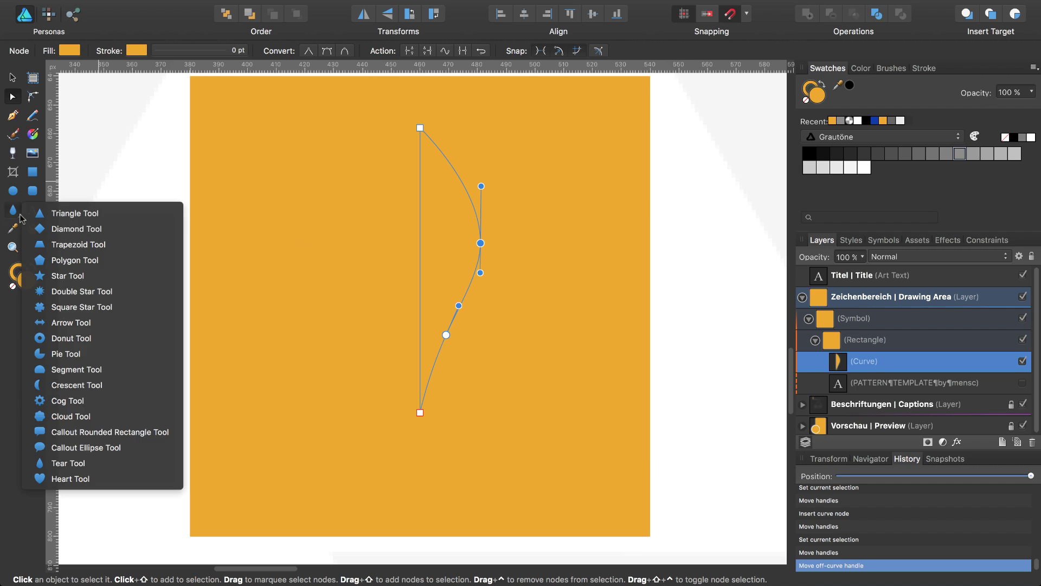
{"action": "left_click", "coordinate": [50, 229]}
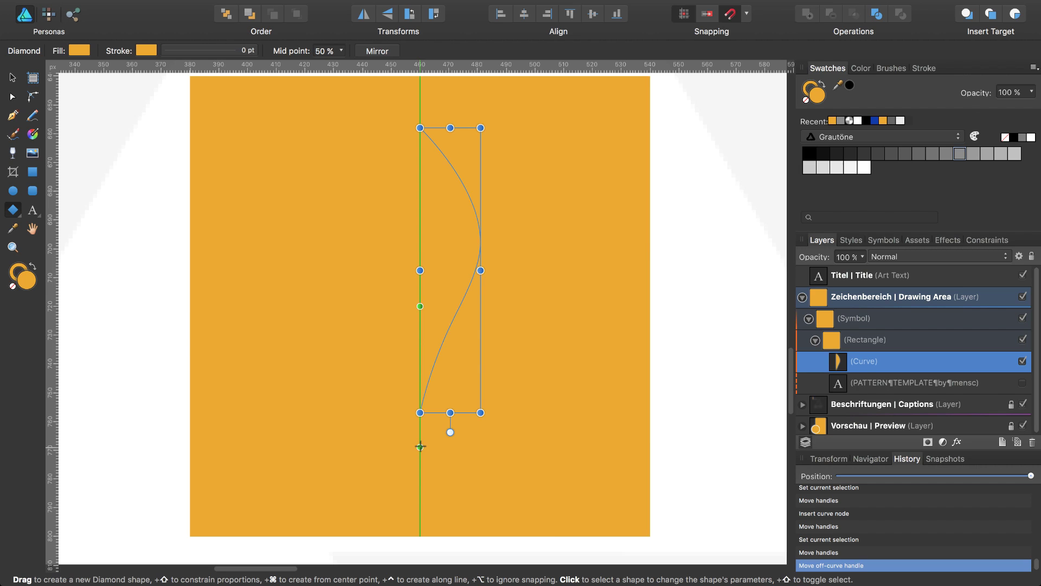
{"action": "left_click_drag", "start_coordinate": [420, 446], "coordinate": [464, 520]}
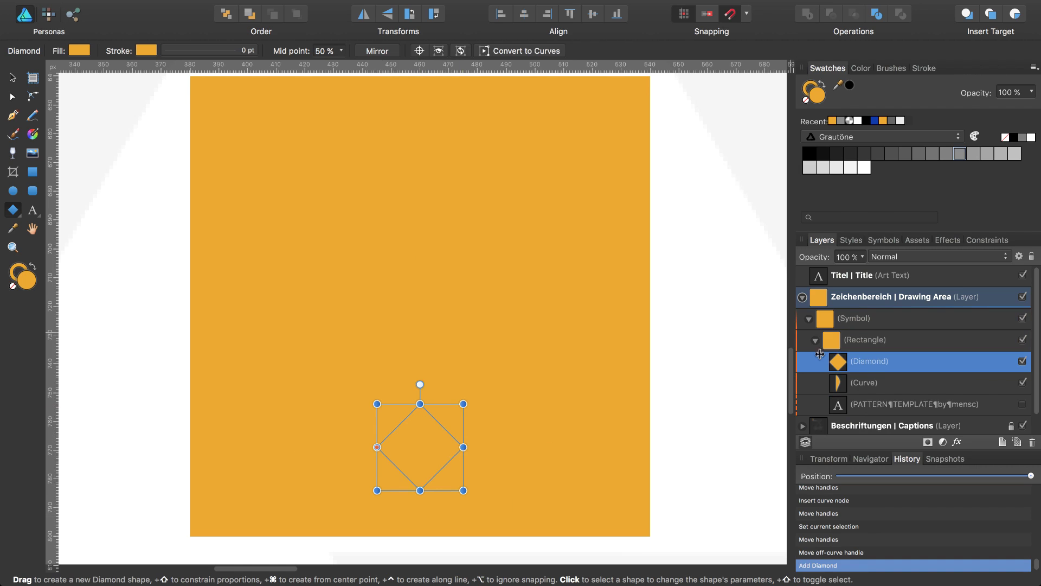
Fill both the diamond and the half petal with dark red, hex 910000.
{"action": "left_click", "coordinate": [845, 389], "text": "shift"}
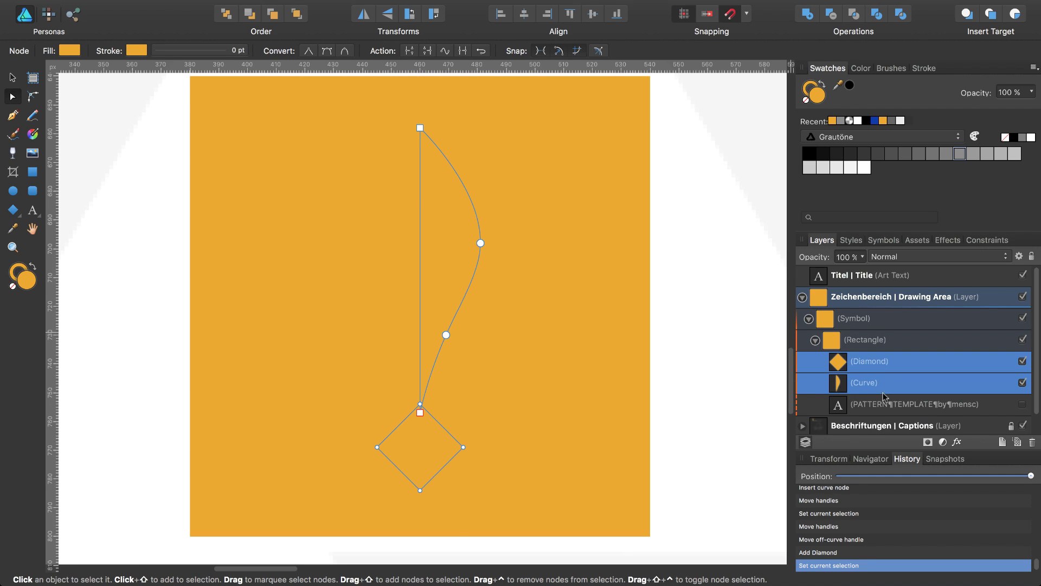
{"action": "left_click", "coordinate": [868, 188]}
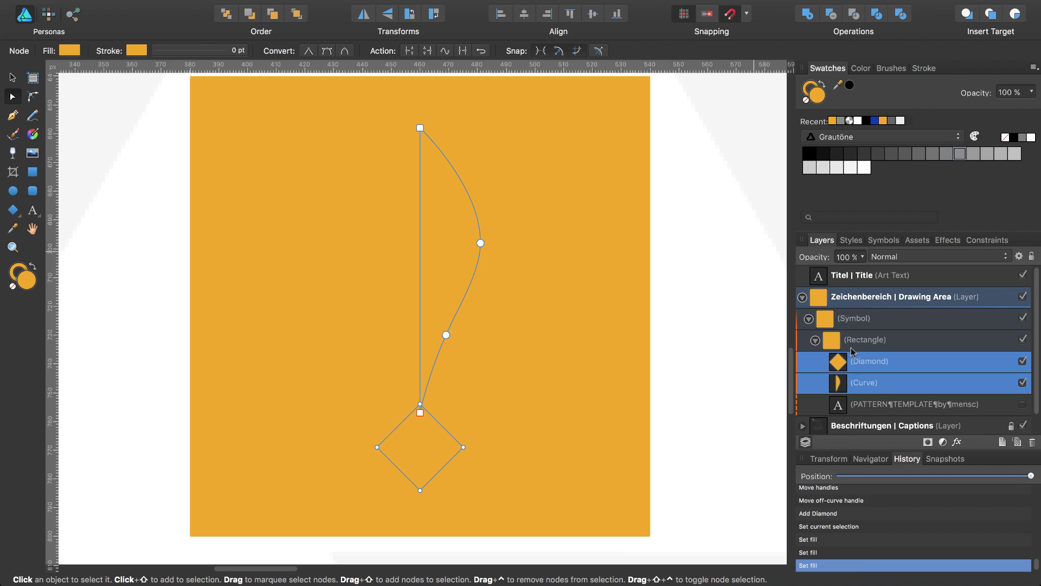
{"action": "double_click", "coordinate": [820, 99]}
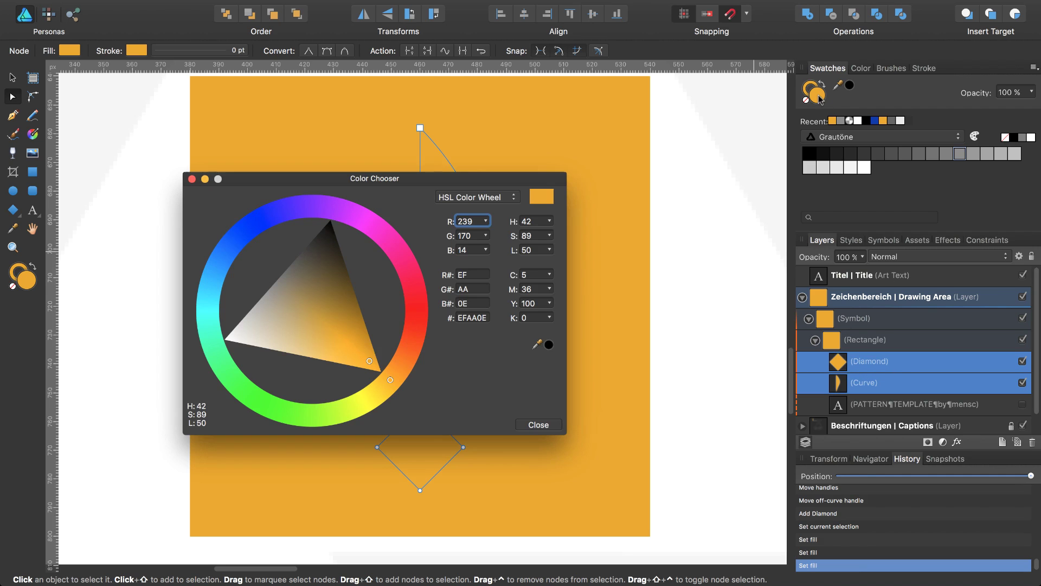
{"action": "double_click", "coordinate": [469, 317]}
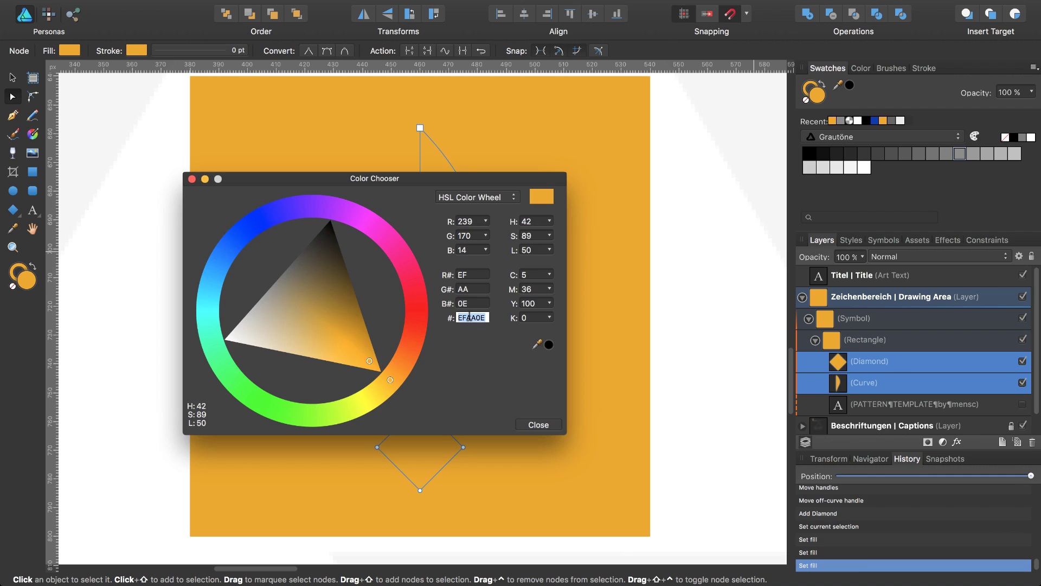
{"action": "type", "text": "910000"}
{"action": "key", "text": "Return"}
{"action": "left_click", "coordinate": [538, 425]}
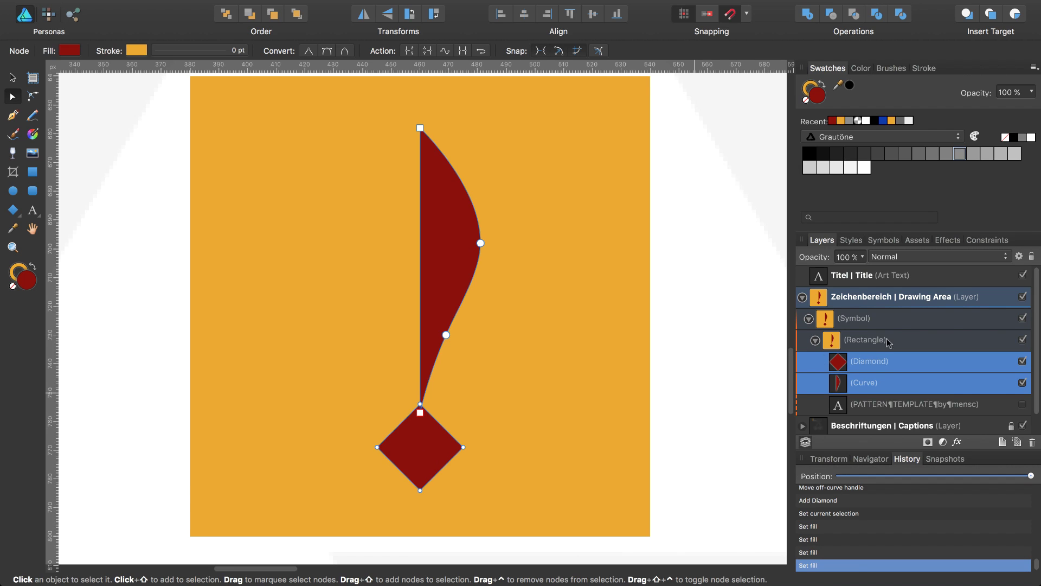
Raise the diamond about 2 px and reduce it to its right half by converting it to curves and deleting its left node.
{"action": "left_click", "coordinate": [841, 361]}
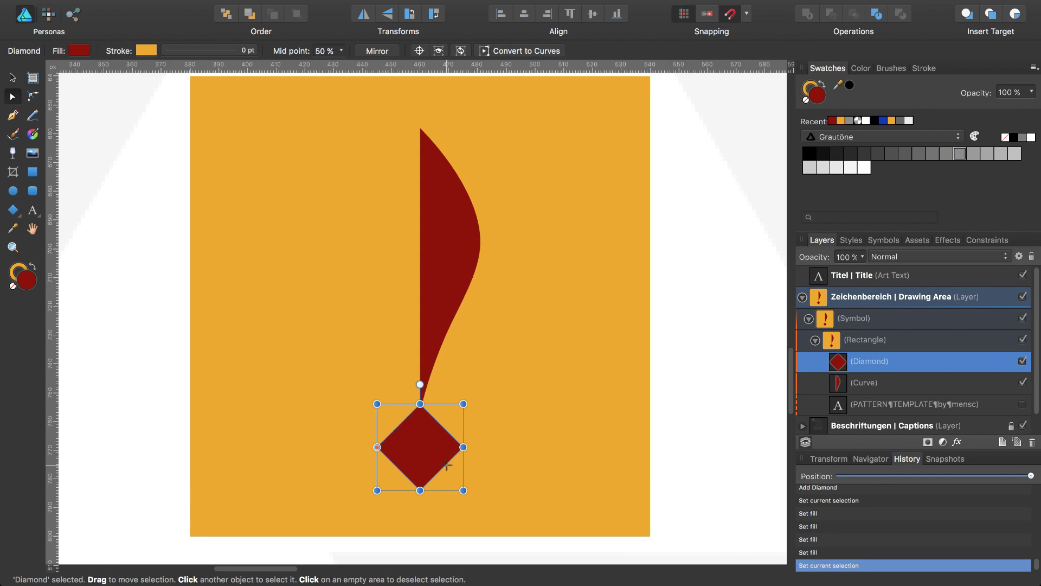
{"action": "left_click_drag", "start_coordinate": [447, 465], "coordinate": [446, 465]}
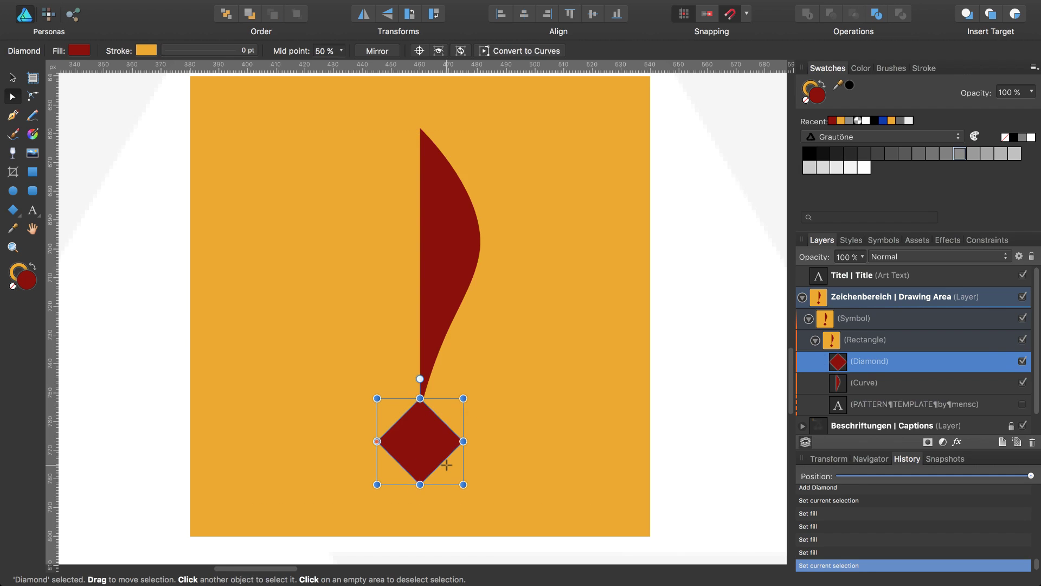
{"action": "left_click", "coordinate": [545, 51]}
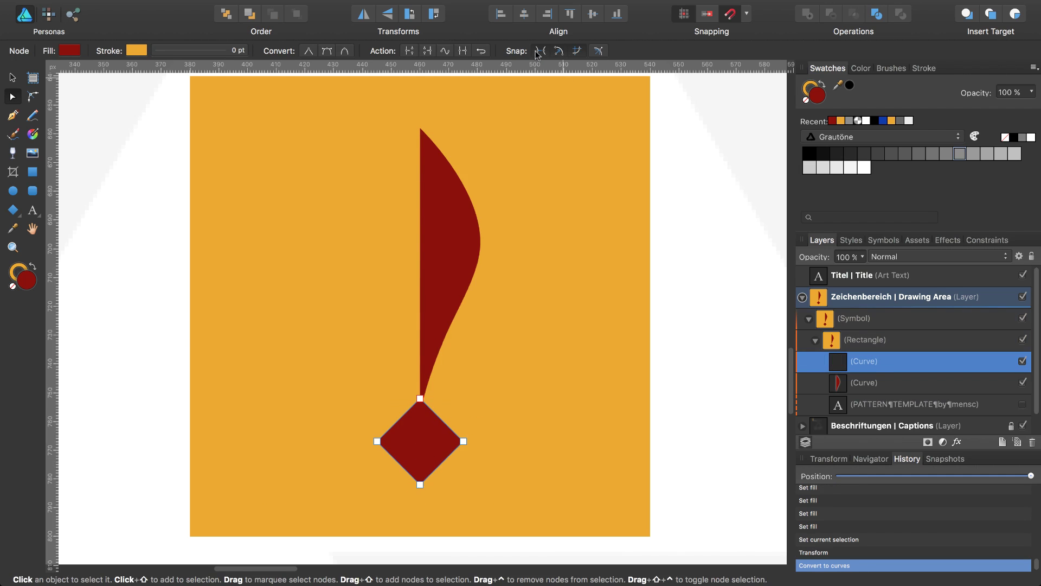
{"action": "left_click", "coordinate": [377, 442]}
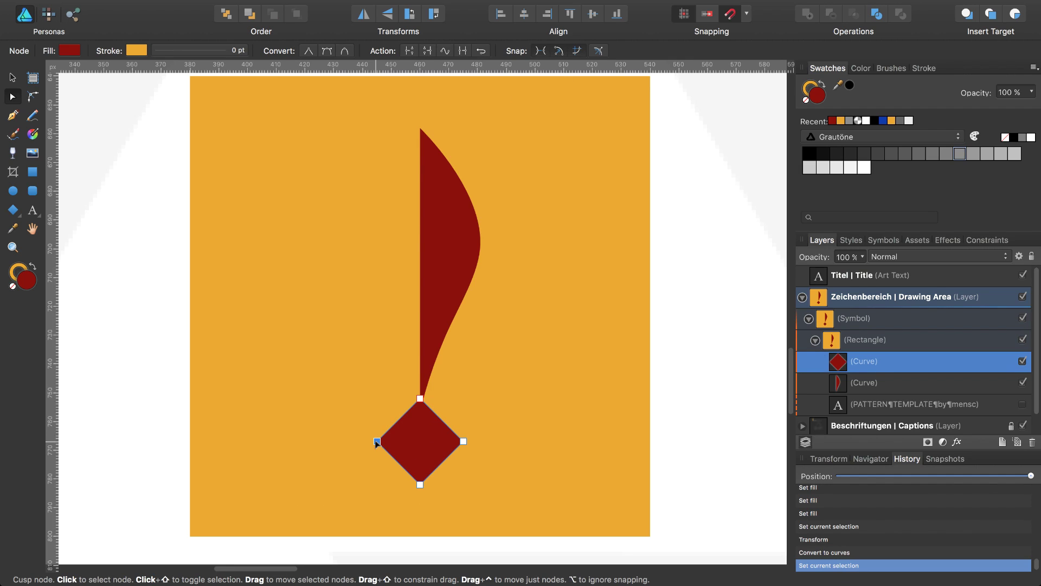
{"action": "key", "text": "Delete"}
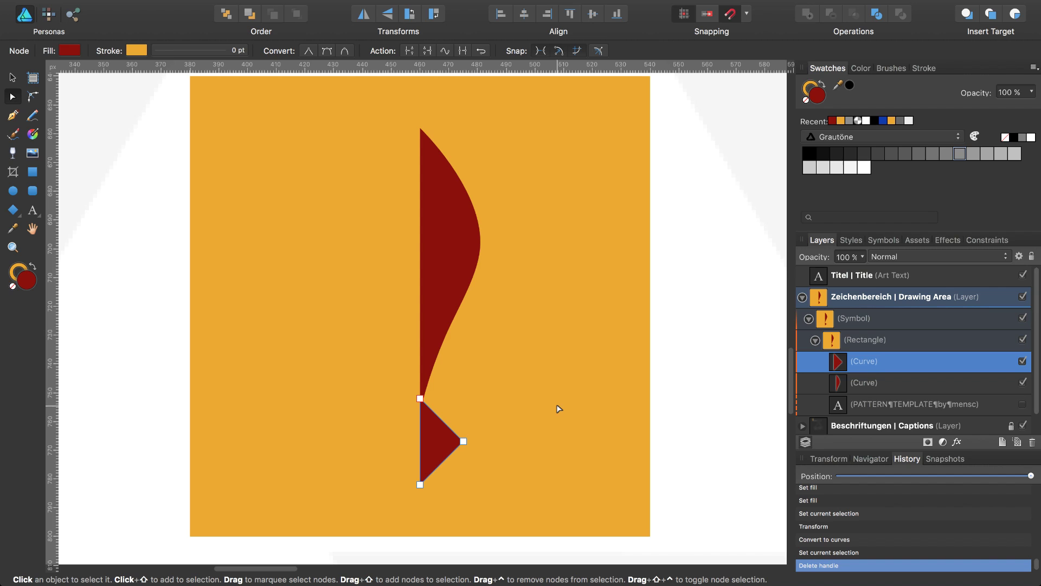
Nudge the half diamond up 1 px and bend its two slanted sides inward into matching concave curves.
{"action": "key", "text": "Up"}
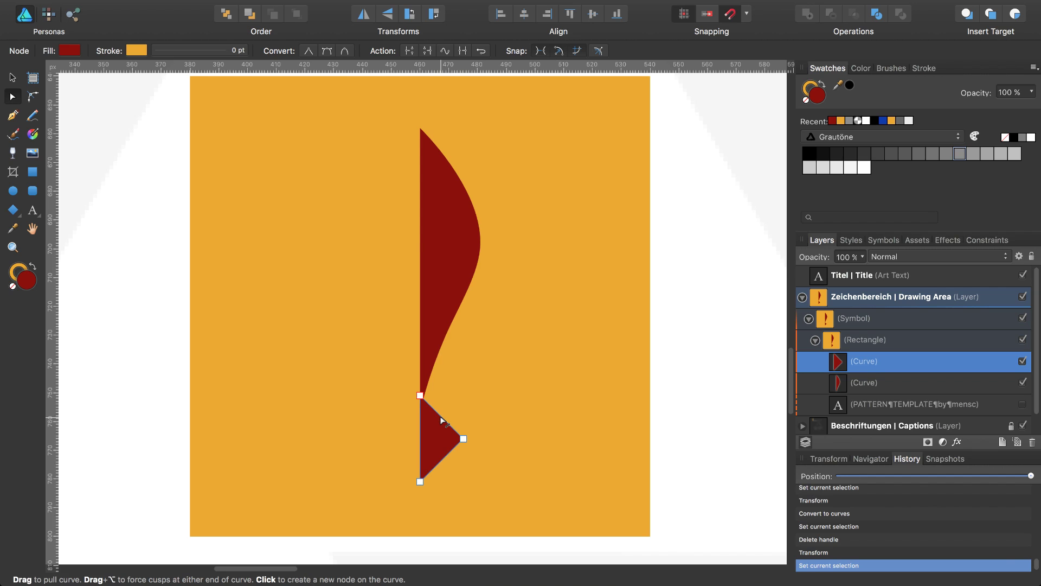
{"action": "left_click_drag", "start_coordinate": [440, 420], "coordinate": [437, 428]}
{"action": "left_click_drag", "start_coordinate": [437, 428], "coordinate": [439, 427]}
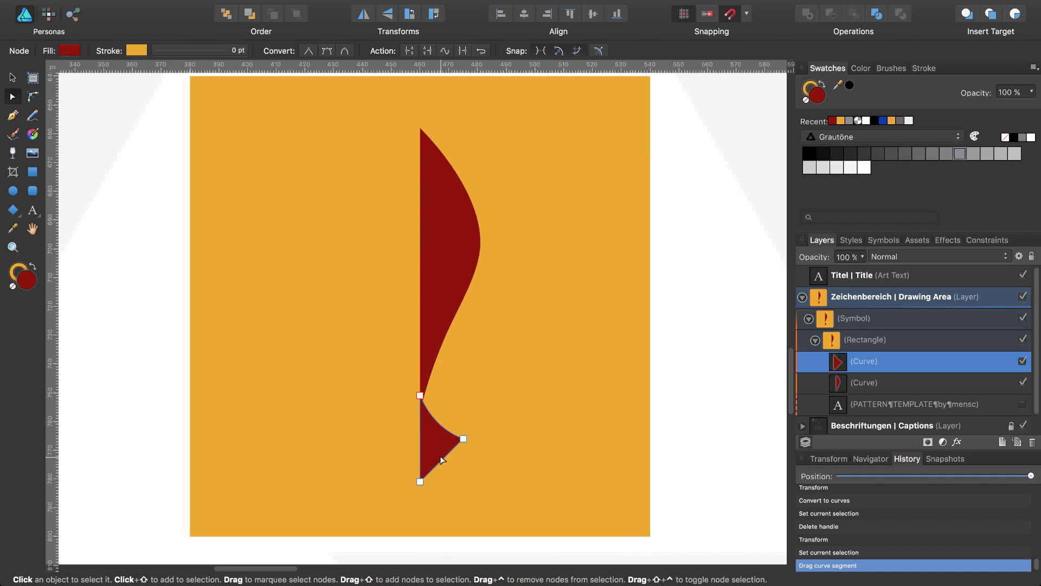
{"action": "left_click_drag", "start_coordinate": [442, 463], "coordinate": [437, 456]}
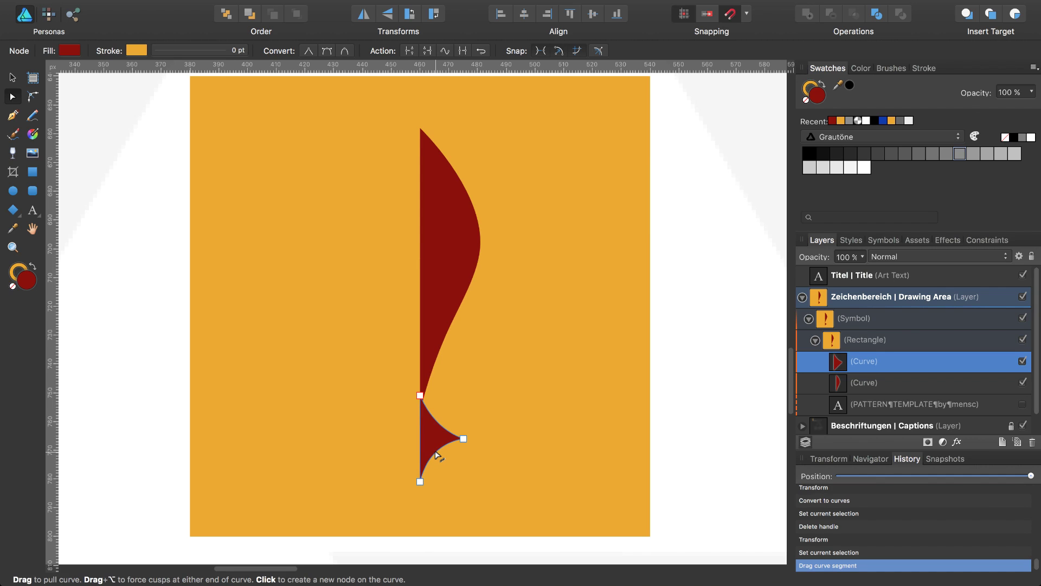
{"action": "left_click_drag", "start_coordinate": [437, 455], "coordinate": [437, 456]}
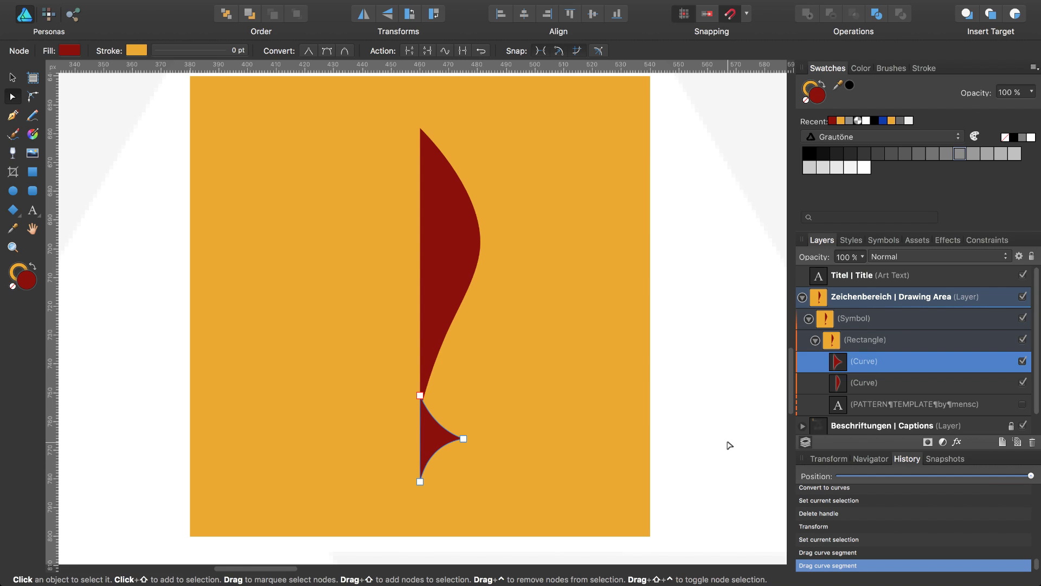
Move the concave half diamond up about 4 px so it overlaps the half petal's bottom tip more.
{"action": "key", "text": "v"}
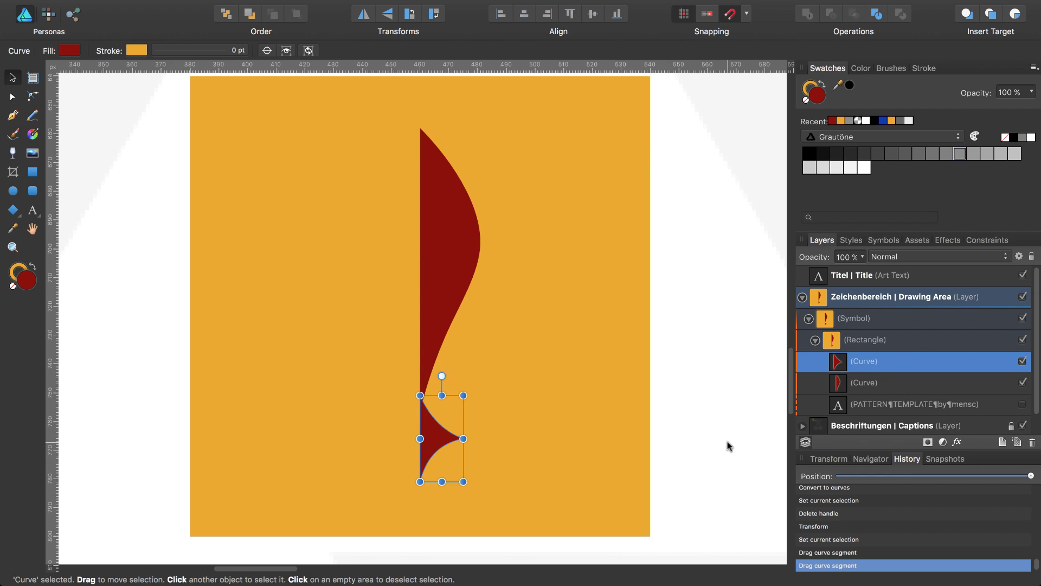
{"action": "key", "text": "shift+Up"}
{"action": "key", "text": "Down"}
{"action": "key", "text": "Down"}
{"action": "key", "text": "Down"}
{"action": "key", "text": "Down"}
{"action": "key", "text": "Down"}
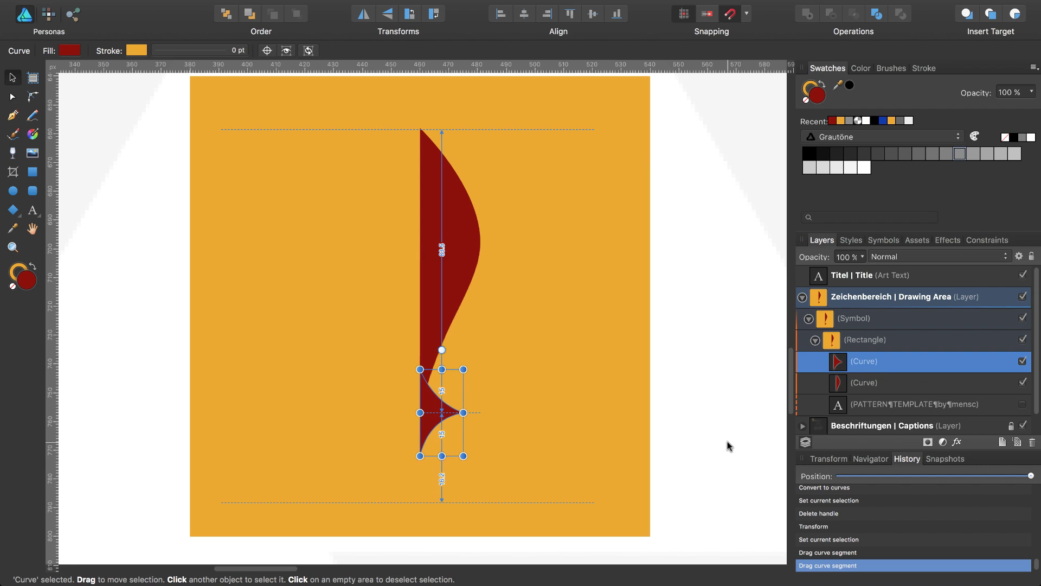
{"action": "key", "text": "Down"}
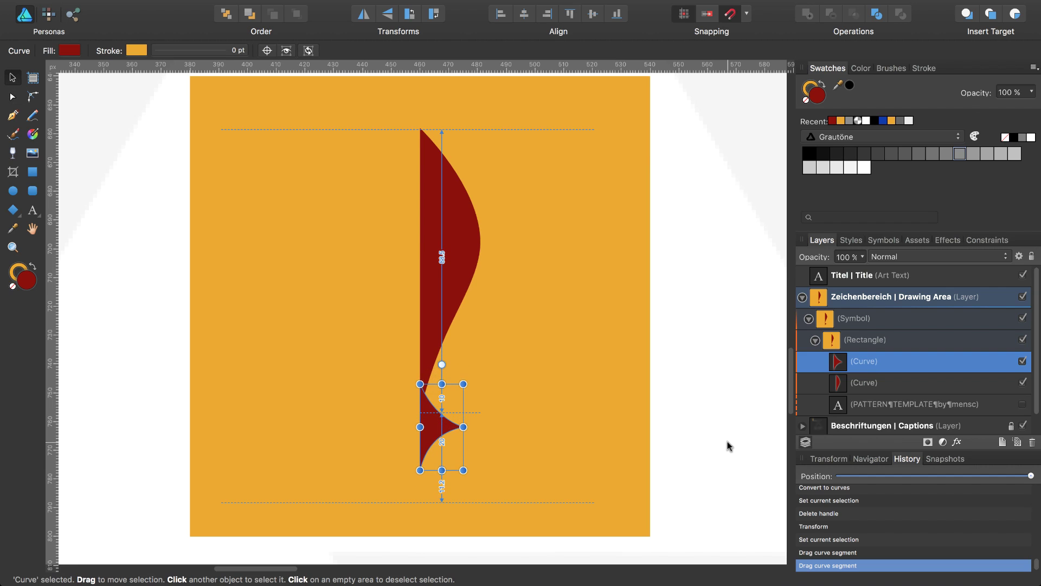
Duplicate the half diamond and half petal, and group one set as a hidden backup.
{"action": "left_click", "coordinate": [845, 387], "text": "shift"}
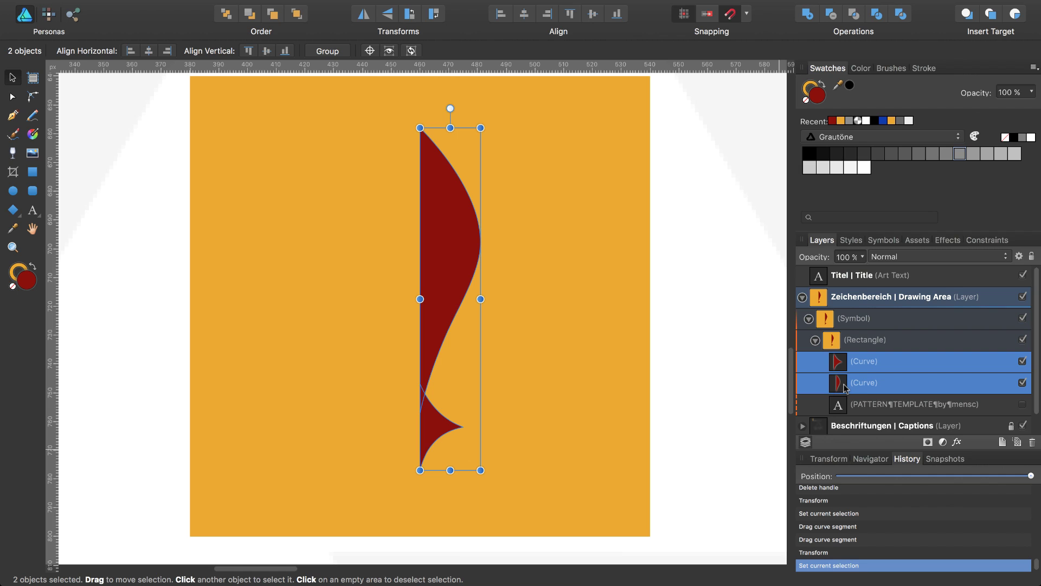
{"action": "key", "text": "super+j"}
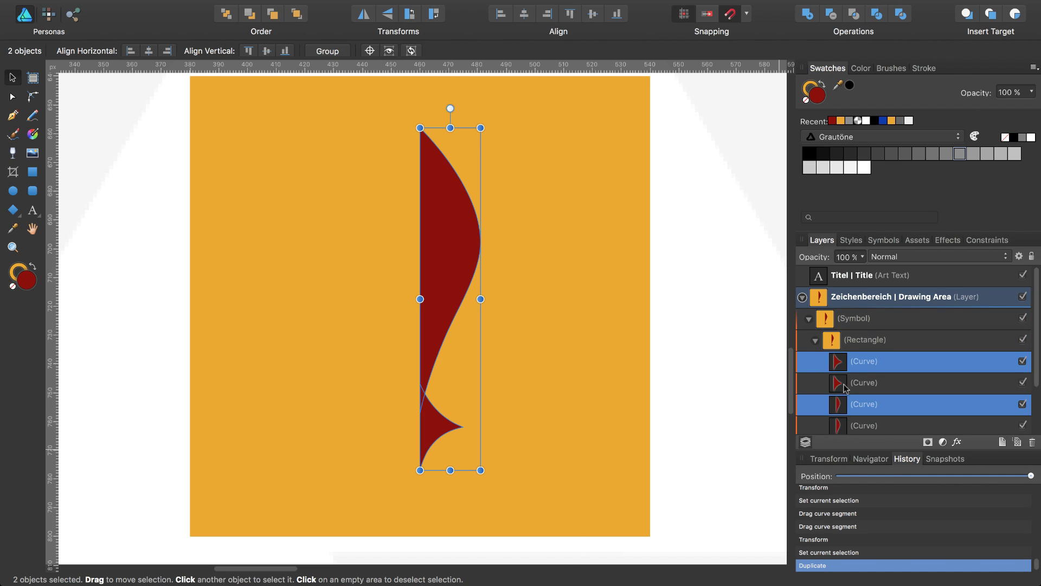
{"action": "key", "text": "super+g"}
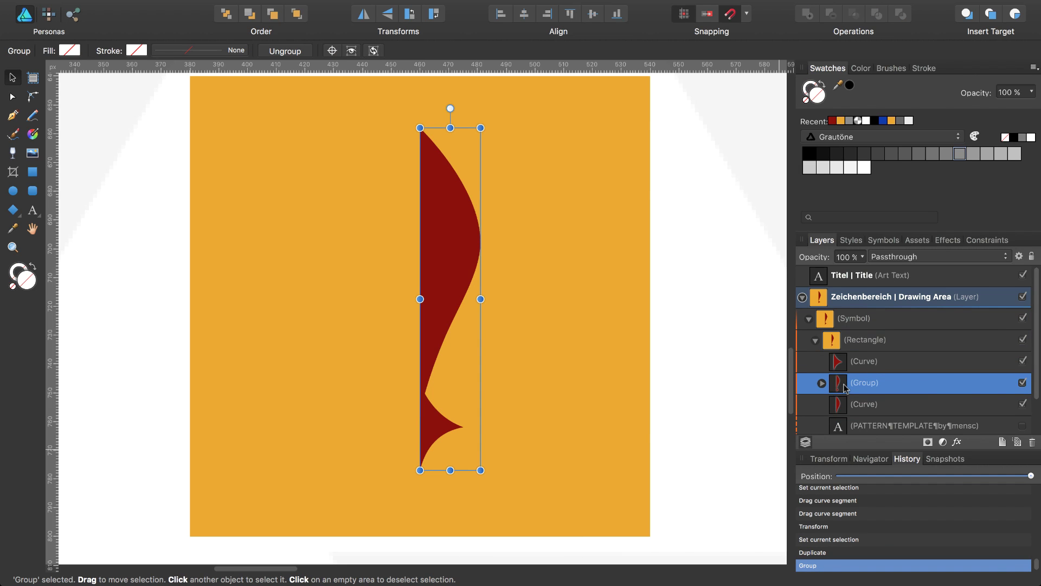
{"action": "left_click", "coordinate": [1022, 383]}
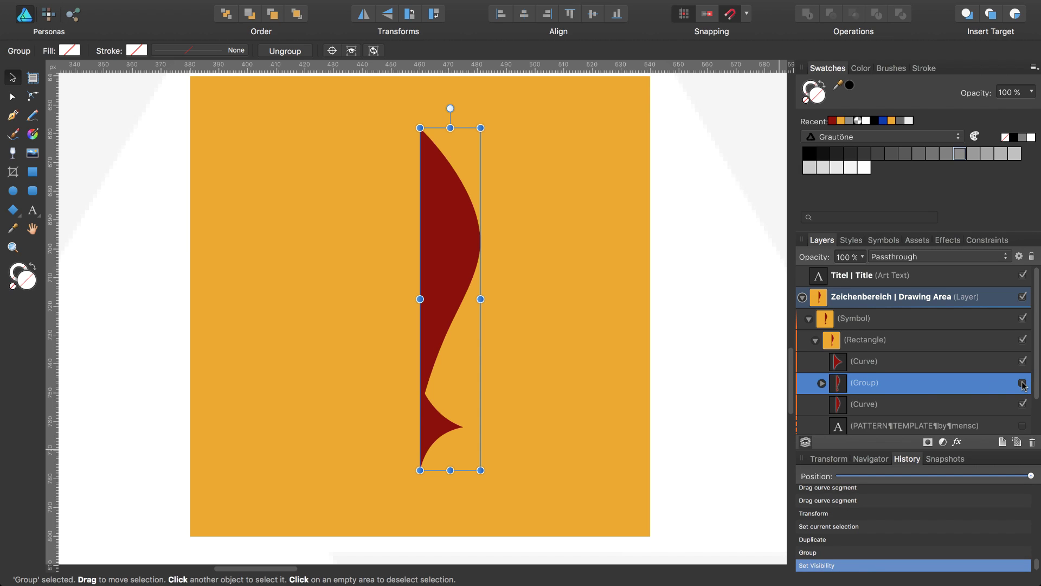
Place the visible half petal above the half diamond in the layer order and duplicate it.
{"action": "left_click", "coordinate": [839, 406]}
{"action": "left_click_drag", "start_coordinate": [840, 408], "coordinate": [846, 359]}
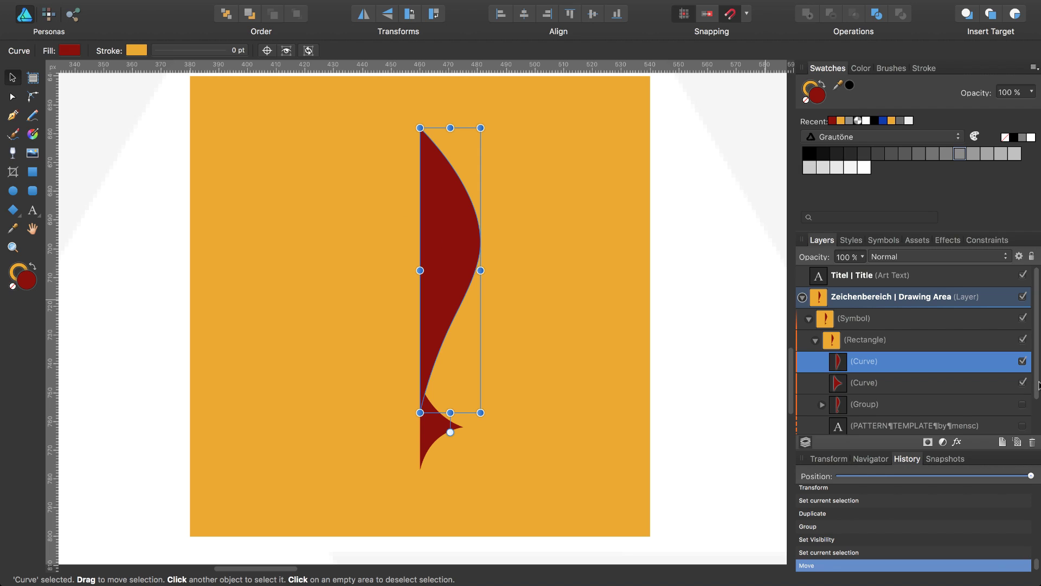
{"action": "key", "text": "super+j"}
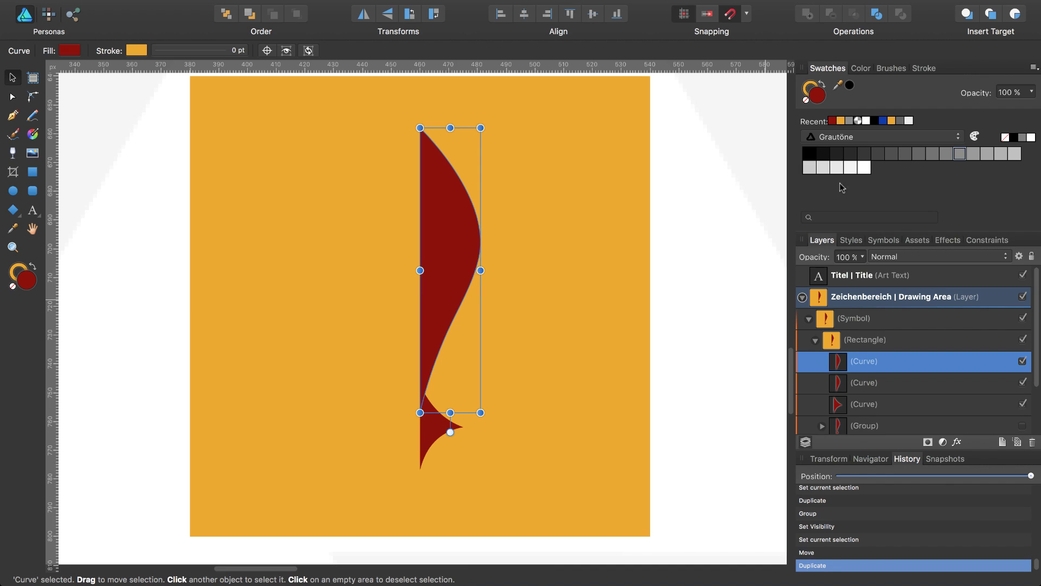
Fill the duplicate half petal with the background orange and shrink it proportionally to about 80%, vertically centred on the original's straight edge.
{"action": "left_click", "coordinate": [841, 120]}
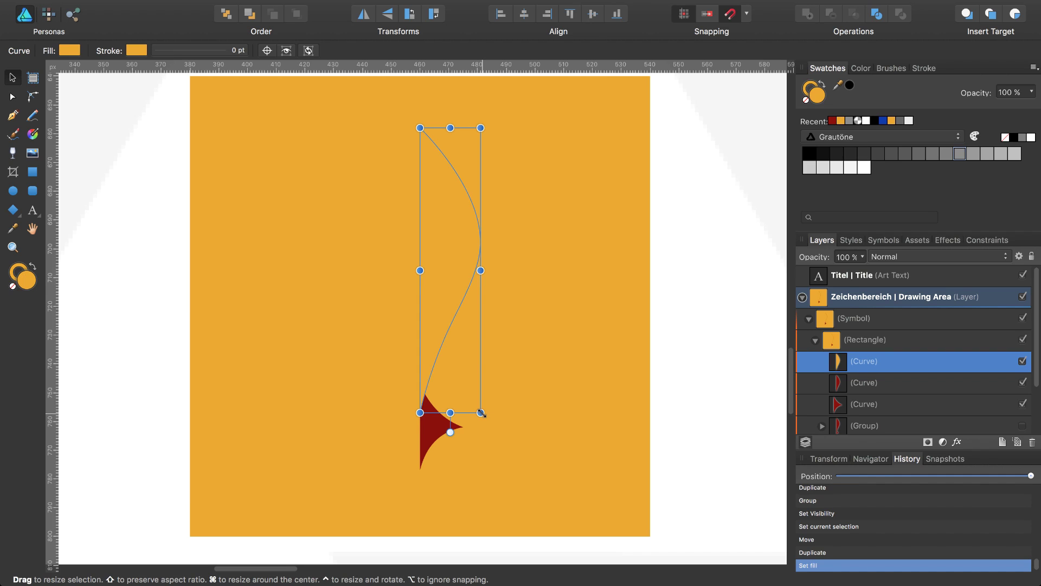
{"action": "key", "text": "super+shift"}
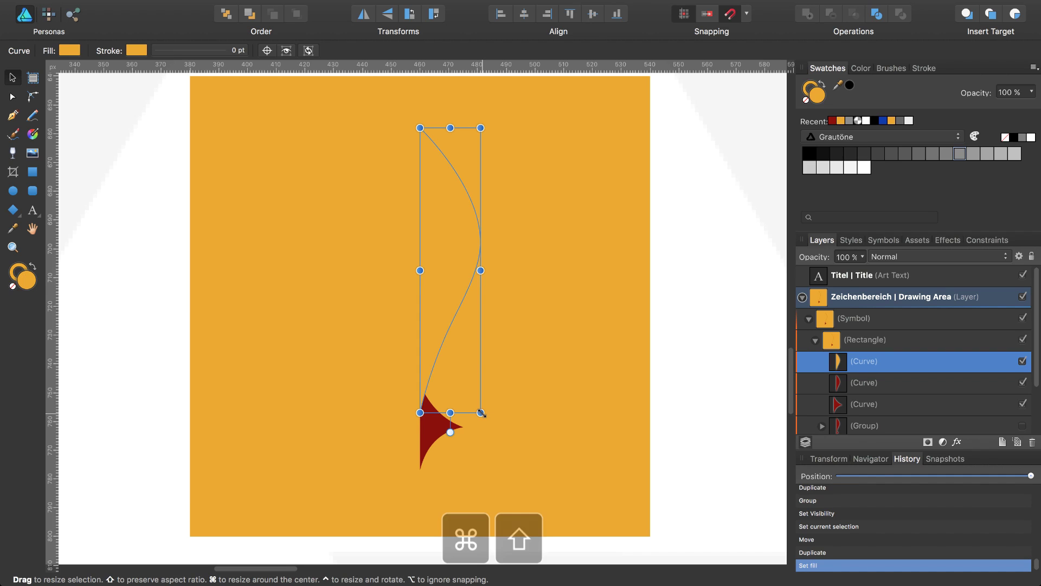
{"action": "left_click_drag", "start_coordinate": [482, 414], "coordinate": [459, 387]}
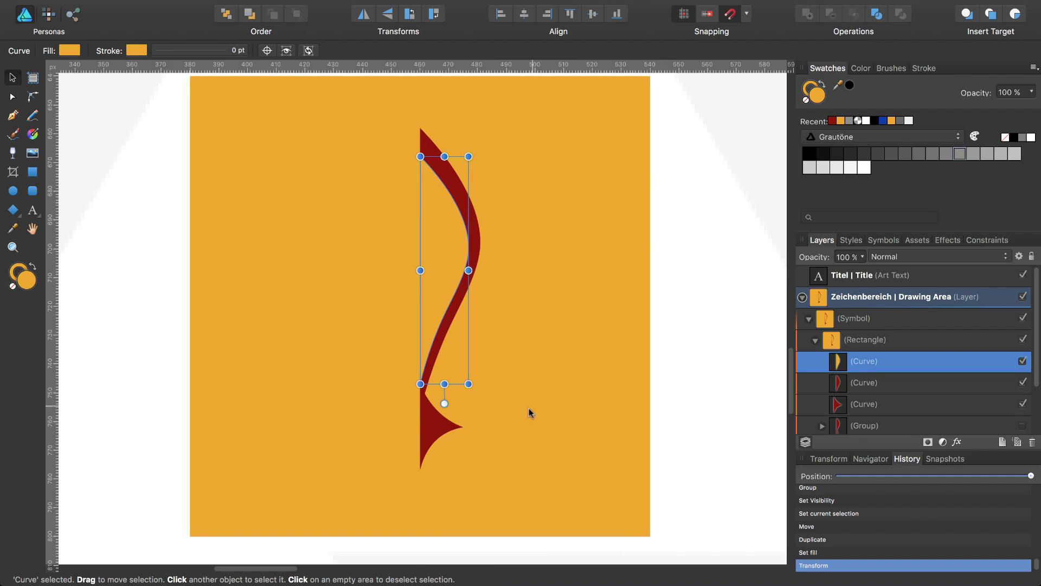
Duplicate the half diamond, fill the copy with the background orange, and scale it around its centre to about 10 px wide.
{"action": "left_click", "coordinate": [839, 404]}
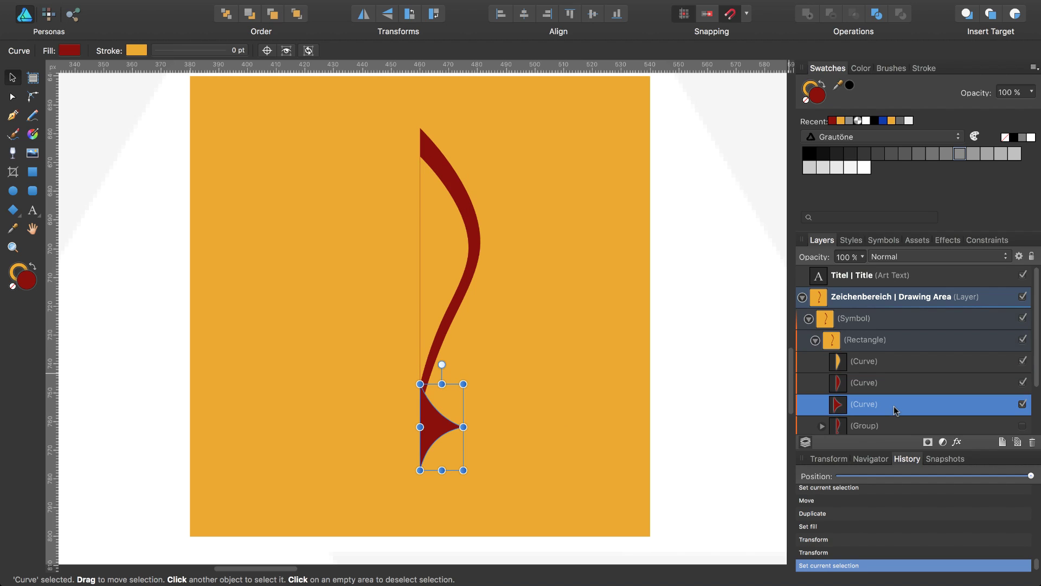
{"action": "key", "text": "super+j"}
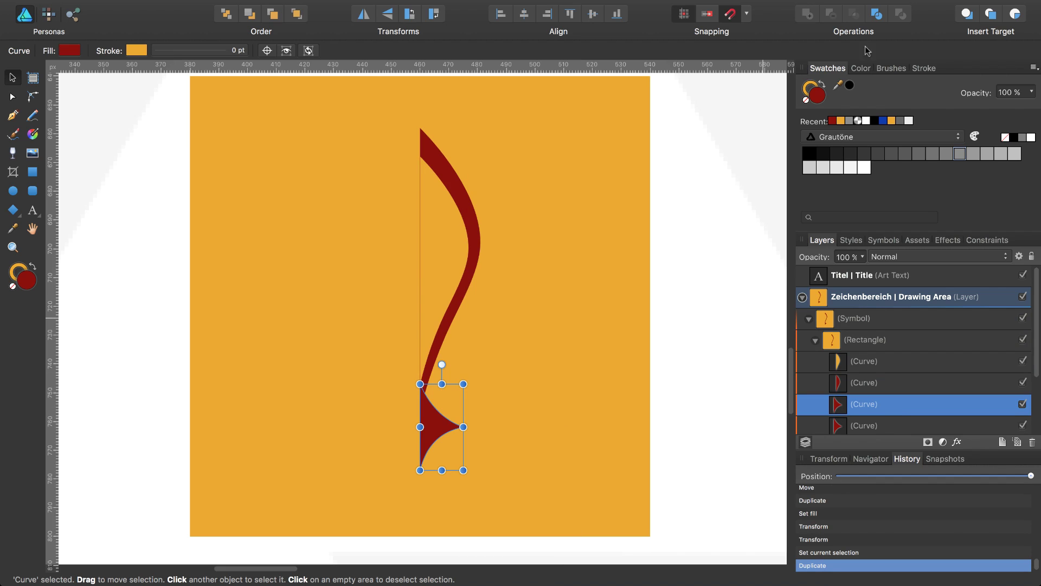
{"action": "left_click", "coordinate": [840, 121]}
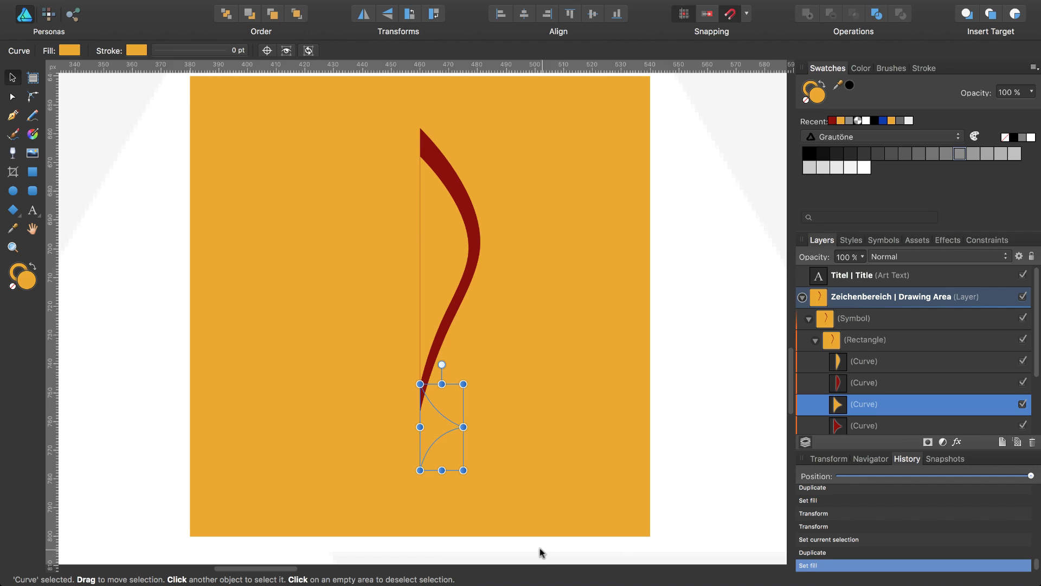
{"action": "left_click_drag", "start_coordinate": [463, 470], "coordinate": [453, 460]}
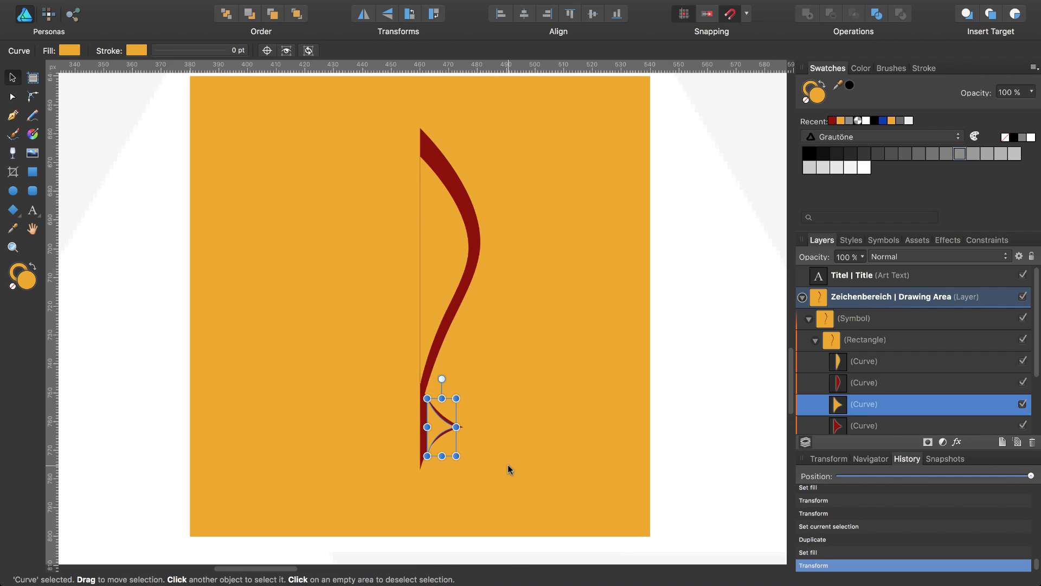
Shift the small orange half diamond left until its straight edge lines up with the red half diamond's straight edge.
{"action": "key", "text": "Left"}
{"action": "key", "text": "Left"}
{"action": "key", "text": "Left"}
{"action": "key", "text": "Left"}
{"action": "key", "text": "Left"}
{"action": "key", "text": "Left"}
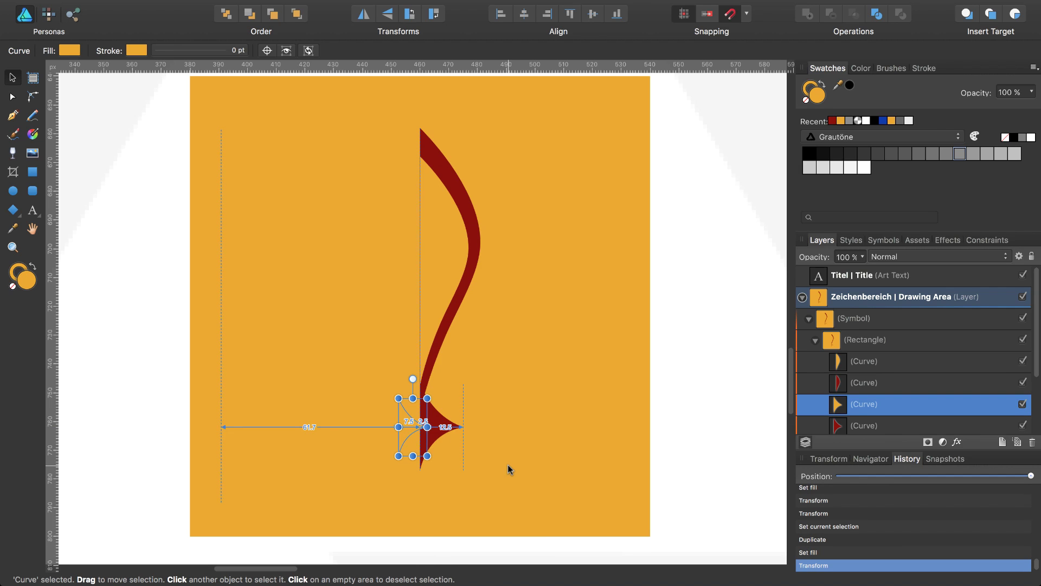
{"action": "key", "text": "Right"}
{"action": "key", "text": "Right"}
{"action": "key", "text": "Right"}
{"action": "key", "text": "Right"}
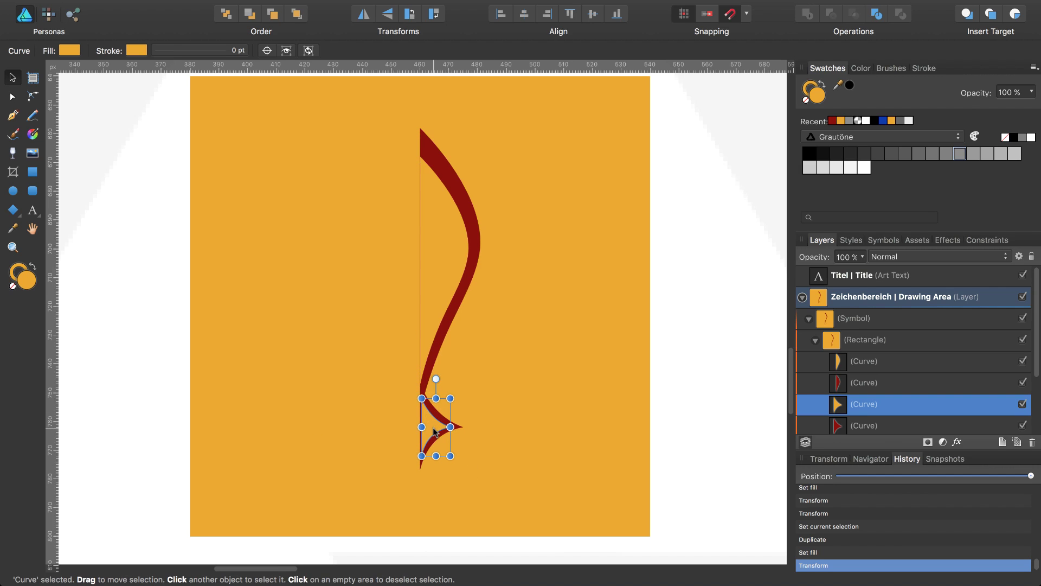
{"action": "left_click_drag", "start_coordinate": [432, 429], "coordinate": [430, 428]}
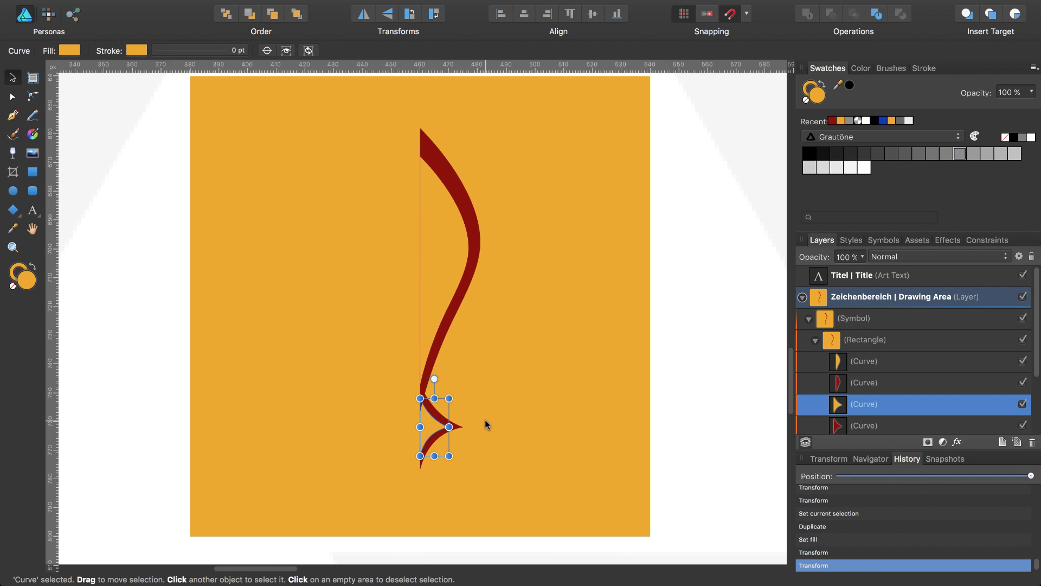
Remove the stroke colour from the red half petal.
{"action": "left_click", "coordinate": [470, 282]}
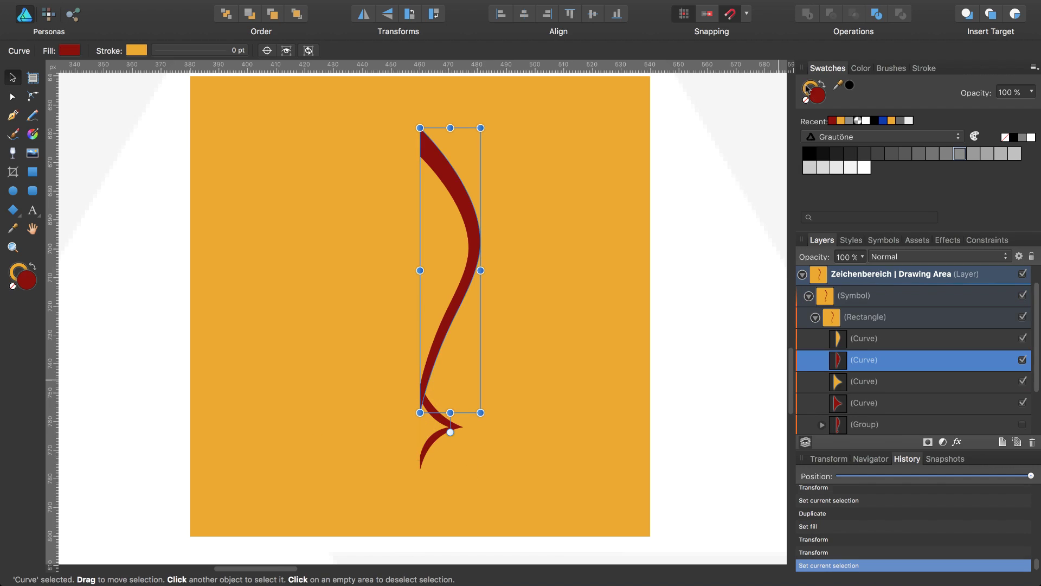
{"action": "left_click", "coordinate": [809, 89]}
{"action": "left_click", "coordinate": [806, 101]}
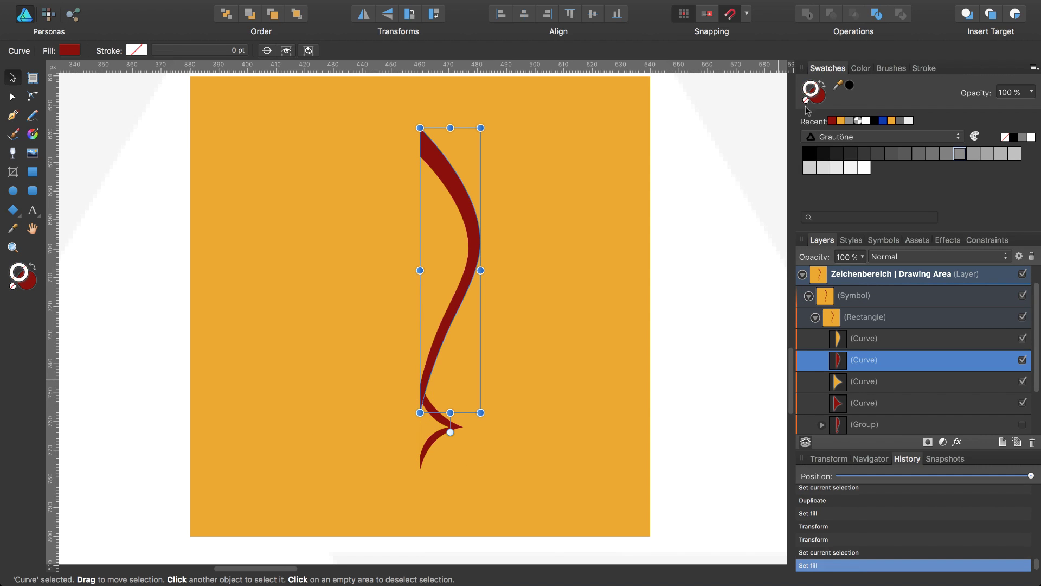
Remove the stroke colour from the orange half petal and from the orange and red half diamonds.
{"action": "left_click", "coordinate": [846, 339]}
{"action": "left_click", "coordinate": [807, 101]}
{"action": "left_click", "coordinate": [440, 412]}
{"action": "left_click", "coordinate": [806, 101]}
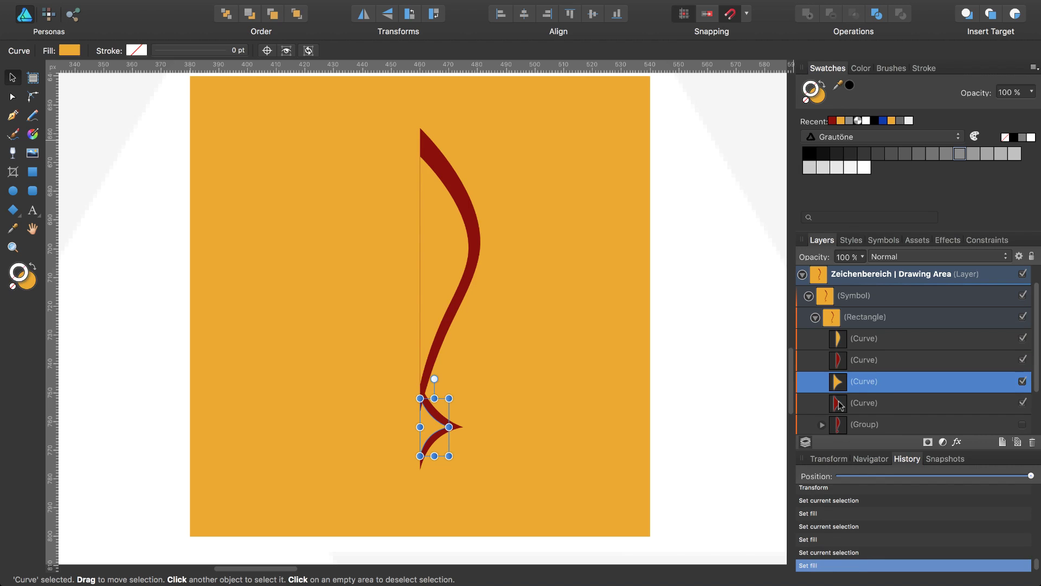
{"action": "left_click", "coordinate": [842, 404]}
{"action": "left_click", "coordinate": [806, 101]}
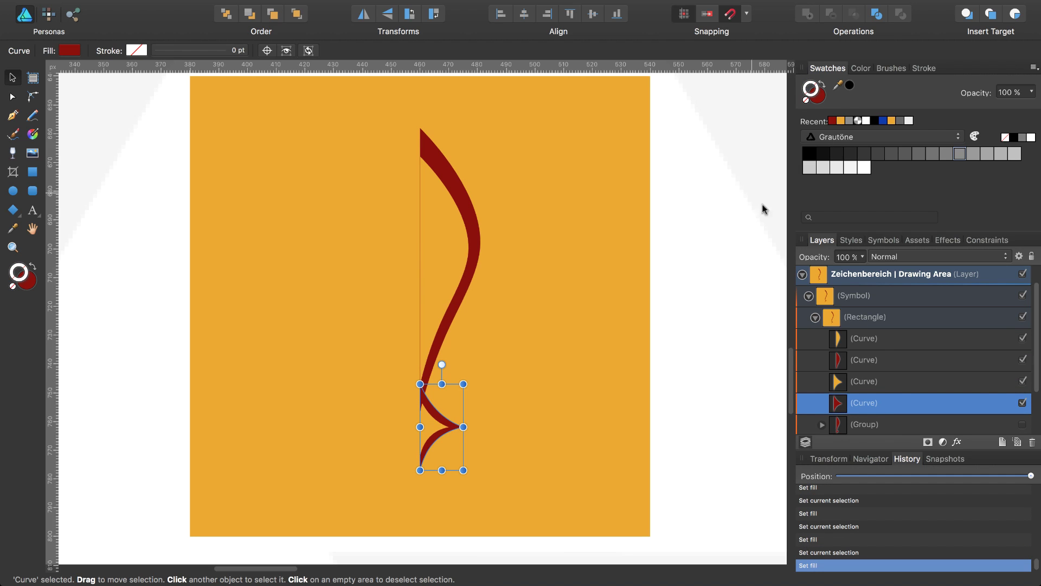
Nudge the orange half petal so its straight edge lines up with the red half petal's straight edge.
{"action": "left_click", "coordinate": [845, 337]}
{"action": "left_click_drag", "start_coordinate": [446, 268], "coordinate": [445, 268]}
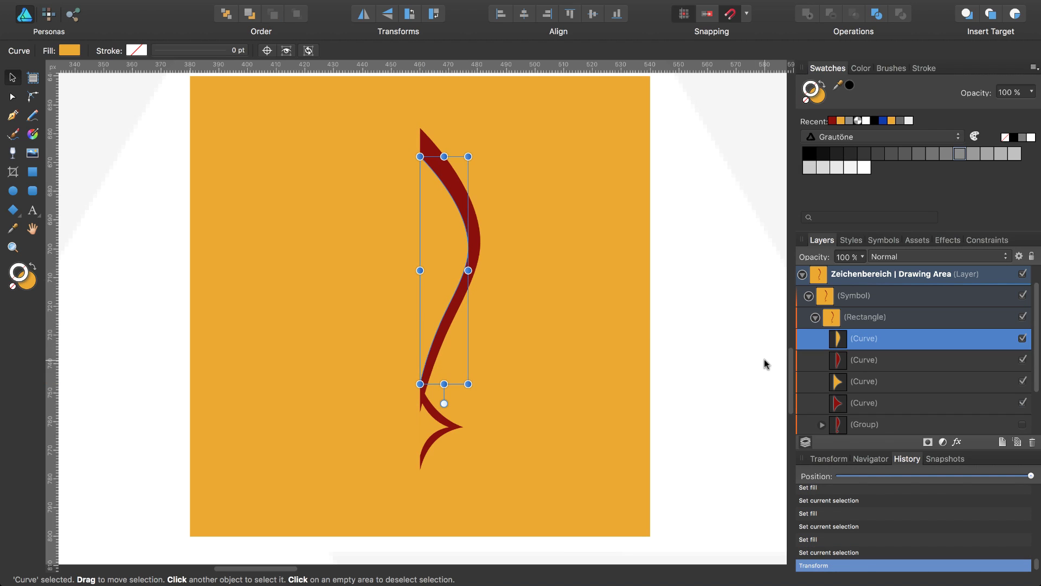
{"action": "left_click", "coordinate": [829, 459]}
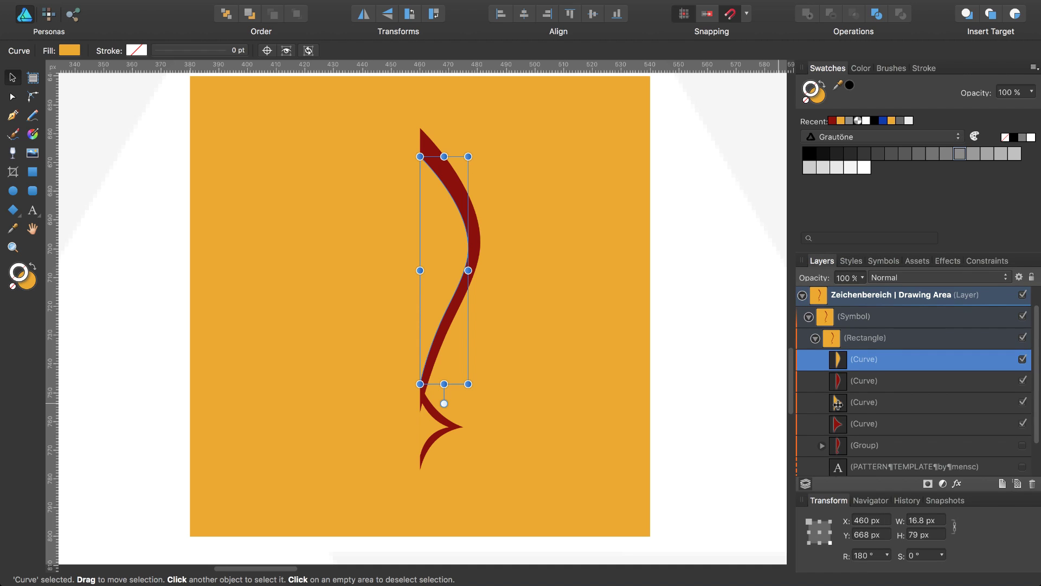
Stack the orange half diamond above the red half petal, and merge the red half petal and red half diamond into one shape.
{"action": "left_click", "coordinate": [890, 401]}
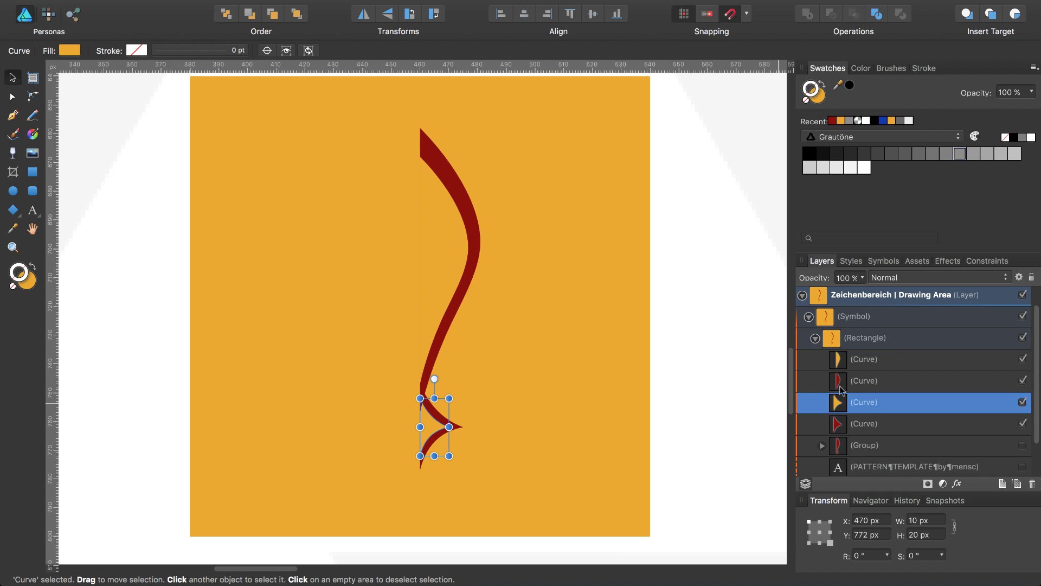
{"action": "left_click", "coordinate": [841, 425]}
{"action": "mouse_move", "coordinate": [841, 424]}
{"action": "left_mouse_down"}
{"action": "mouse_move", "coordinate": [839, 384]}
{"action": "mouse_move", "coordinate": [837, 411]}
{"action": "left_mouse_up"}
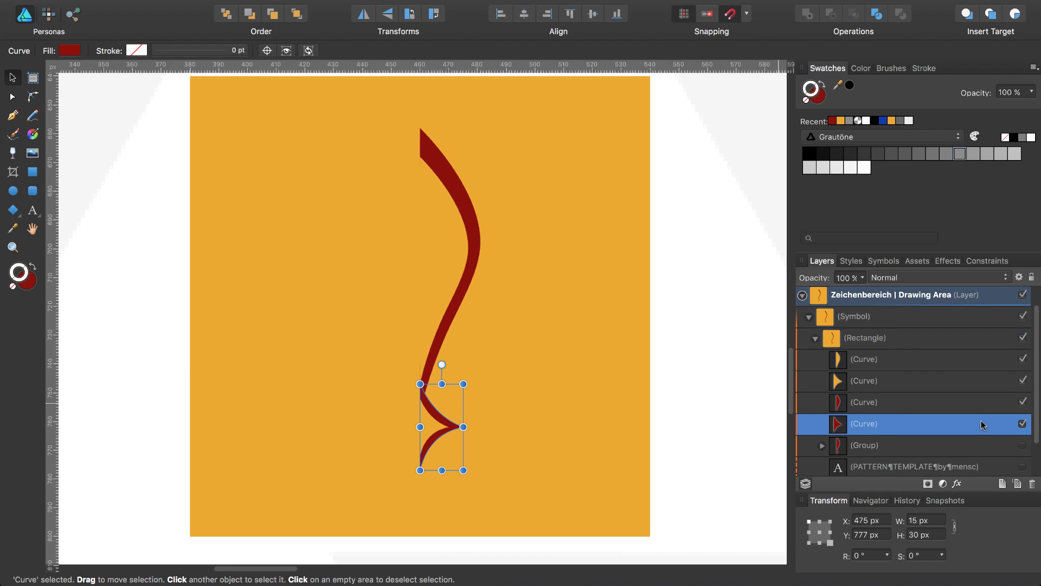
{"action": "left_click", "coordinate": [863, 404], "text": "shift"}
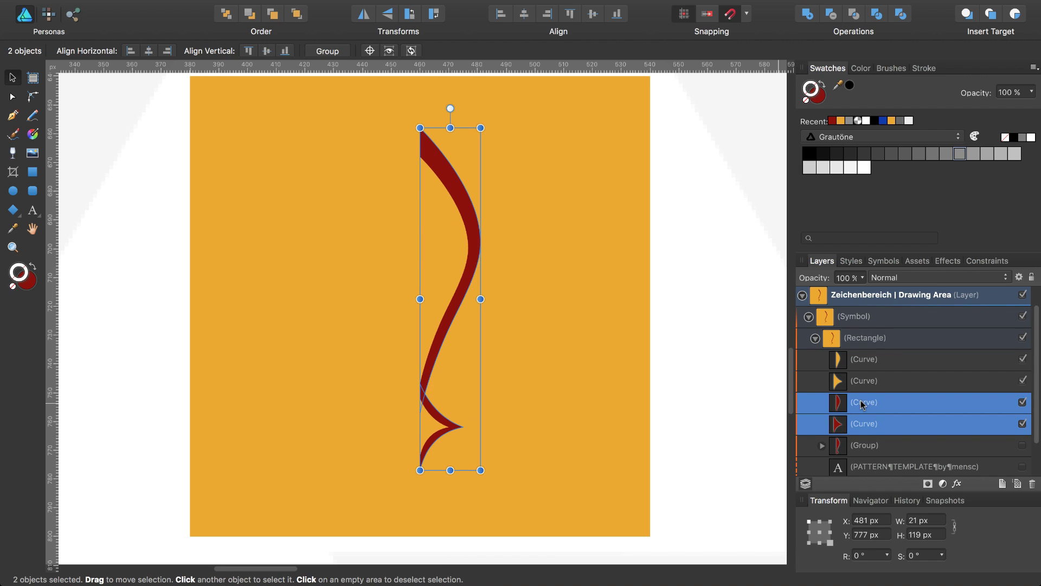
{"action": "left_click", "coordinate": [808, 15]}
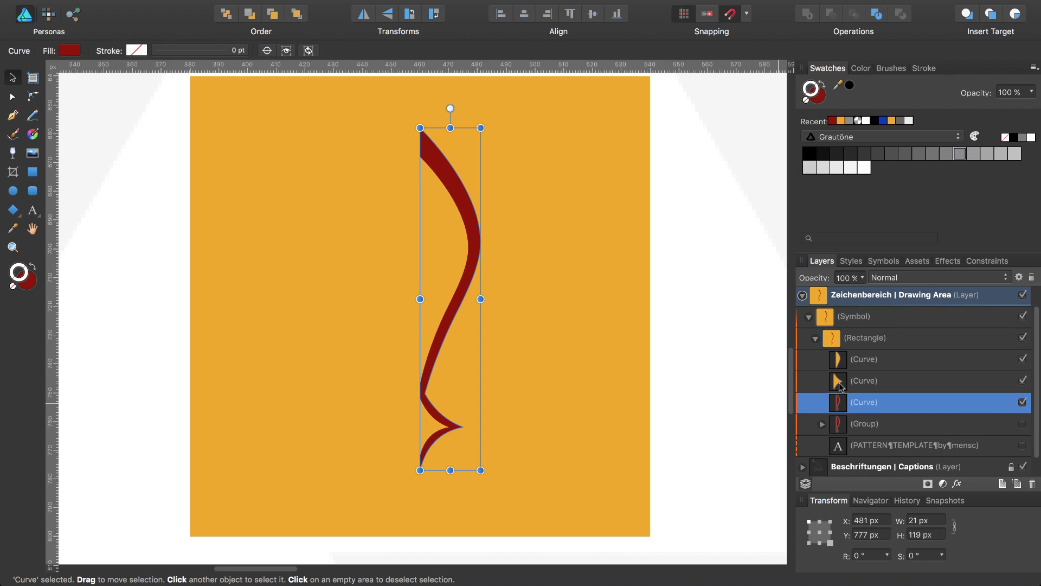
Subtract the orange half petal and orange half diamond from the merged red shape to leave an outline.
{"action": "left_click", "coordinate": [839, 382]}
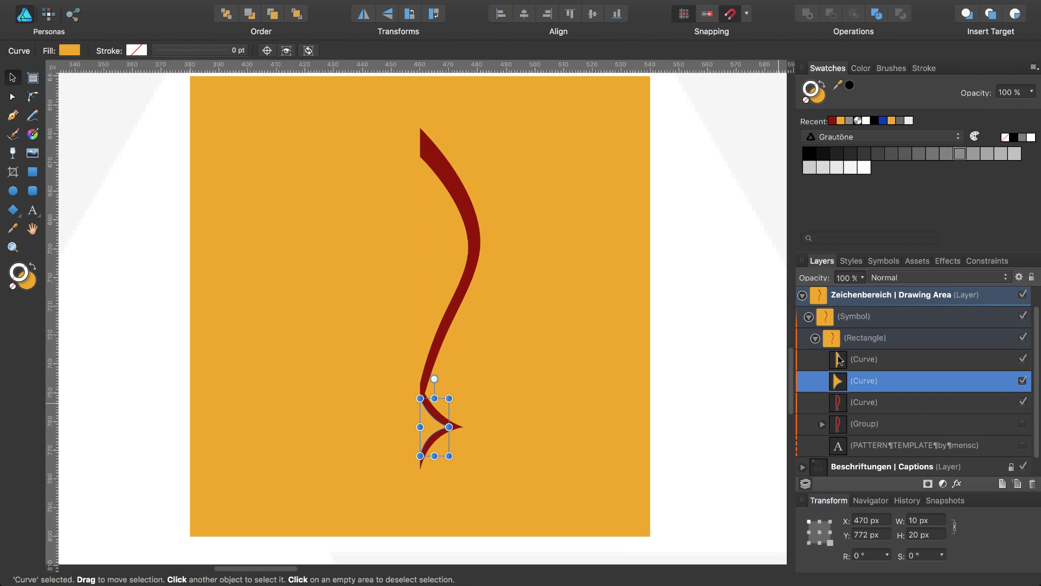
{"action": "left_click", "coordinate": [838, 359], "text": "shift"}
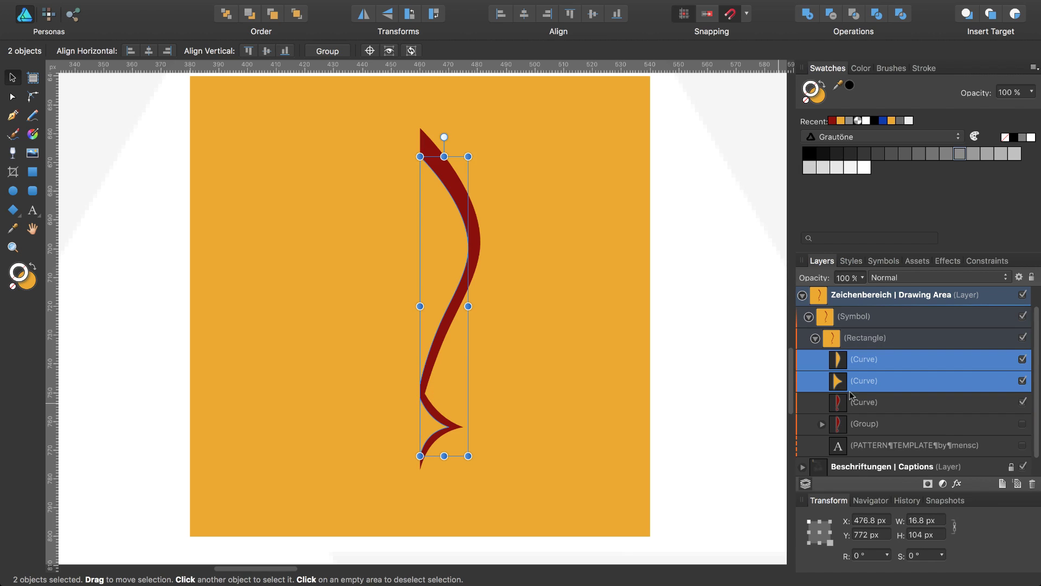
{"action": "left_click", "coordinate": [840, 381], "text": "shift"}
{"action": "left_click", "coordinate": [870, 404], "text": "shift"}
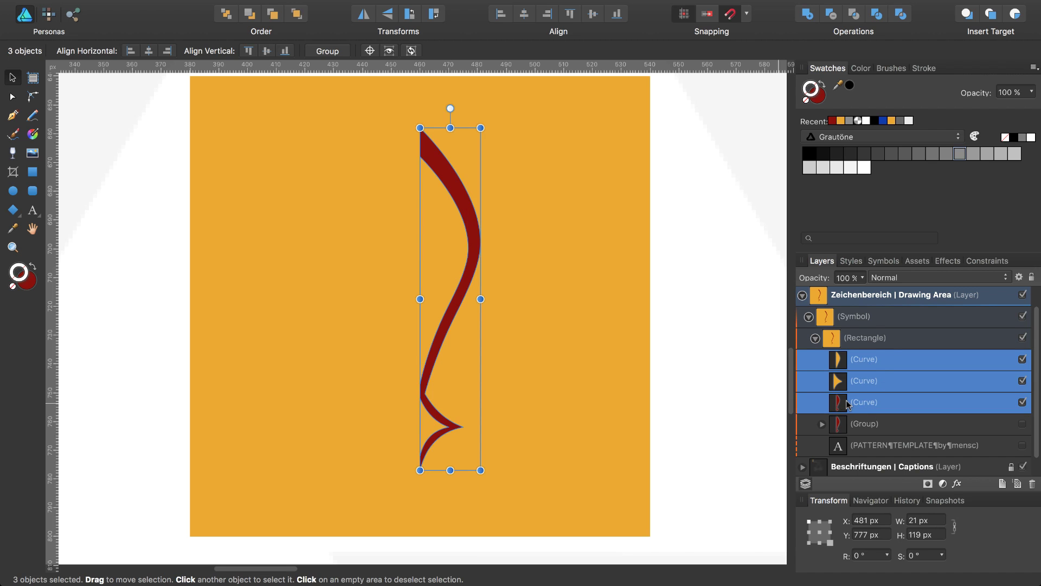
{"action": "left_click", "coordinate": [832, 15]}
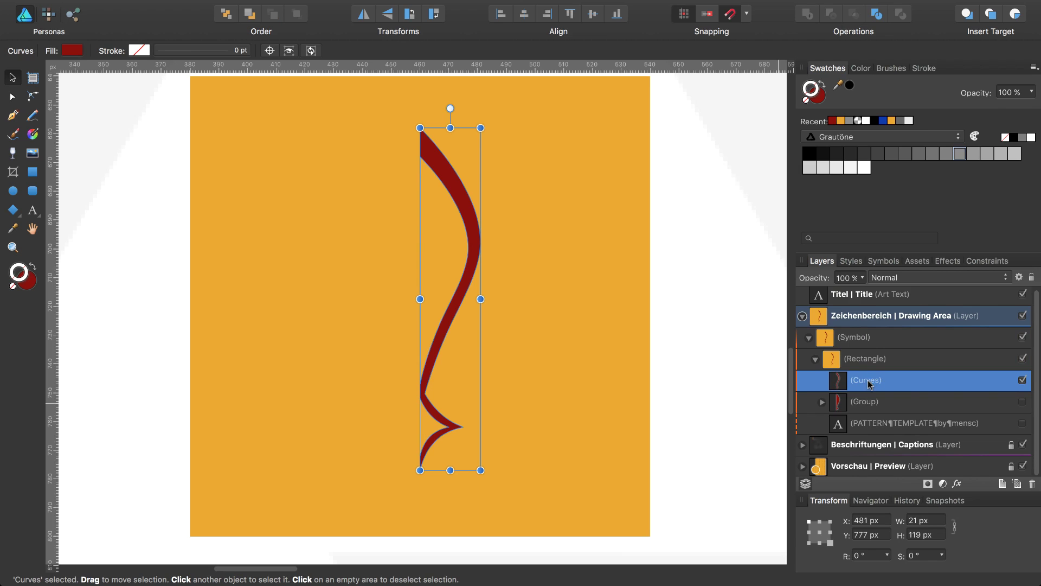
Duplicate the hidden group, make the copy visible and flip it horizontally.
{"action": "left_click", "coordinate": [862, 405]}
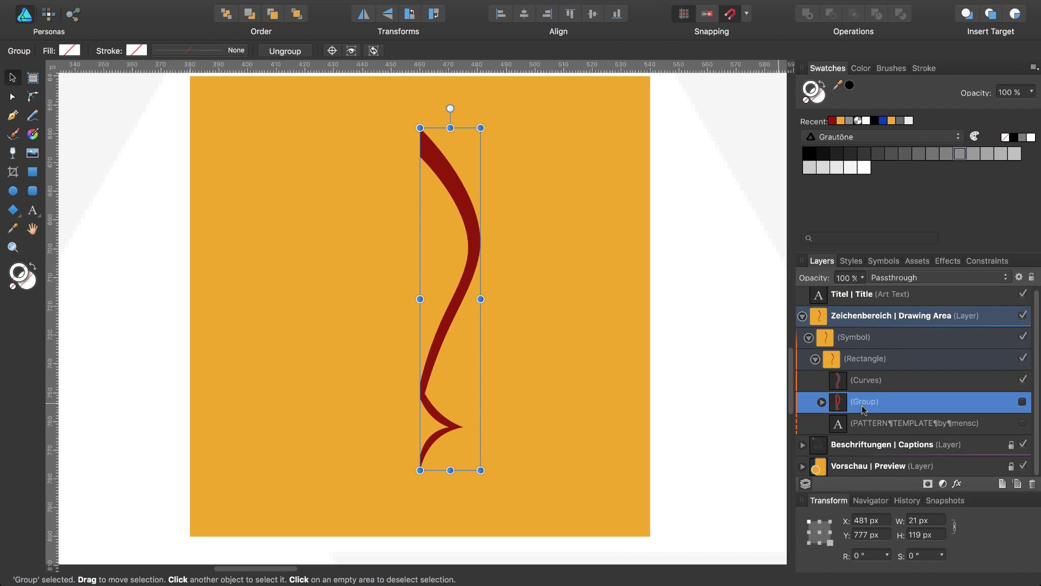
{"action": "key", "text": "super+j"}
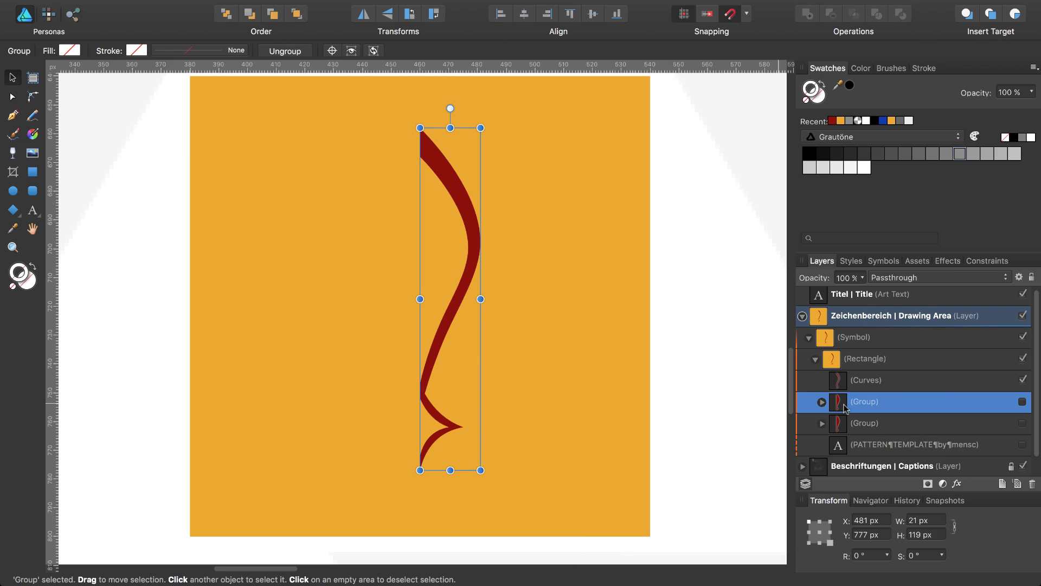
{"action": "left_click", "coordinate": [1022, 402]}
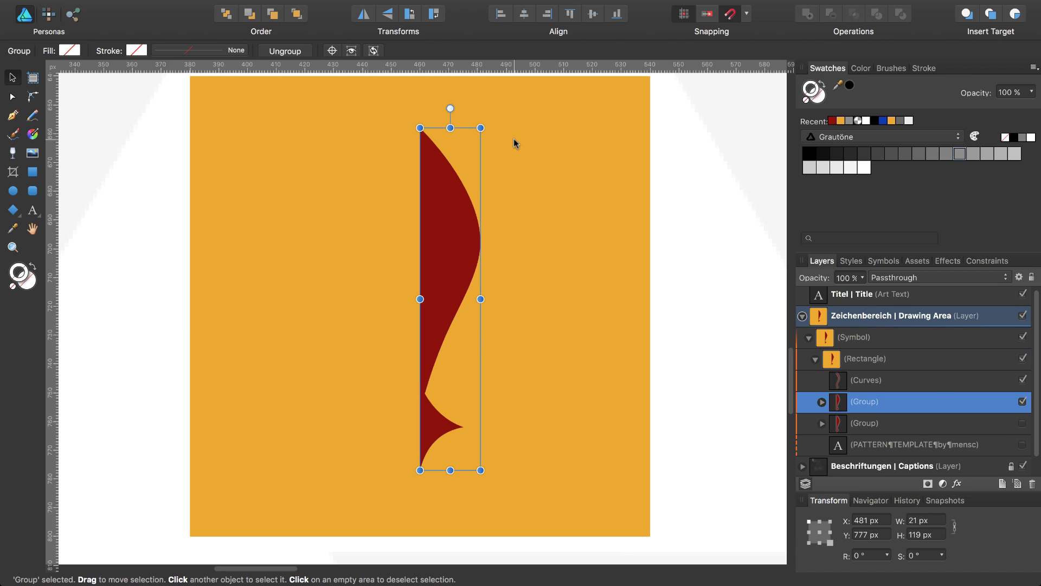
{"action": "left_click", "coordinate": [363, 14]}
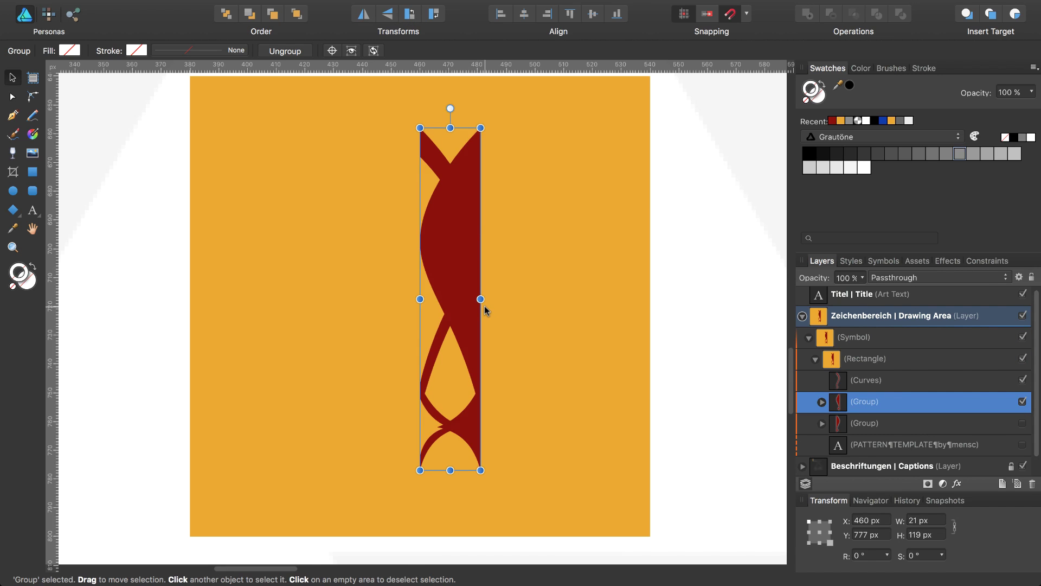
Move the flipped group left until its straight edge meets the outline shape's straight edge at the centre line.
{"action": "key", "text": "shift+Left"}
{"action": "key", "text": "shift+Left"}
{"action": "key", "text": "shift+Left"}
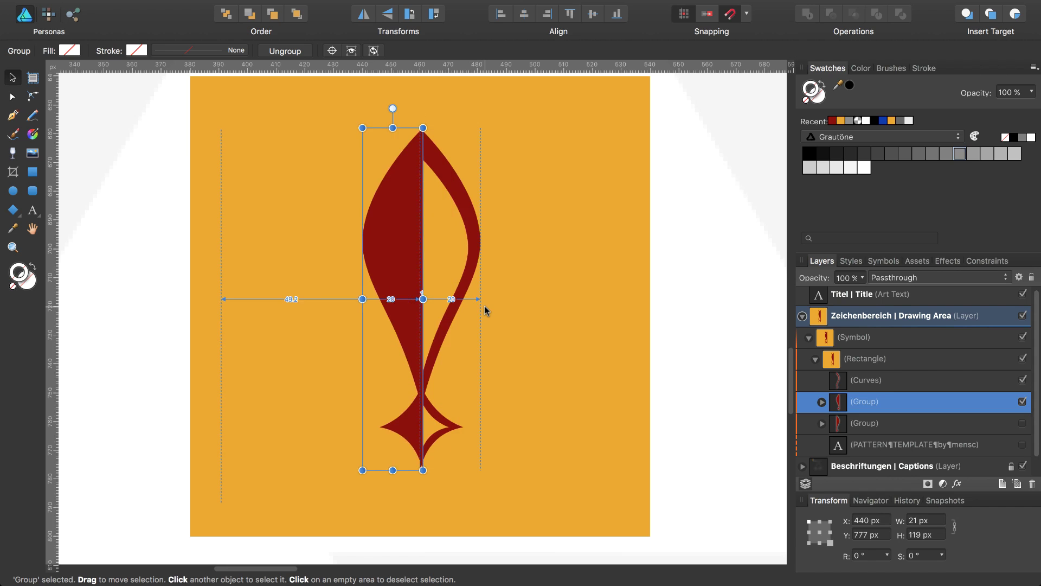
{"action": "key", "text": "shift+Right"}
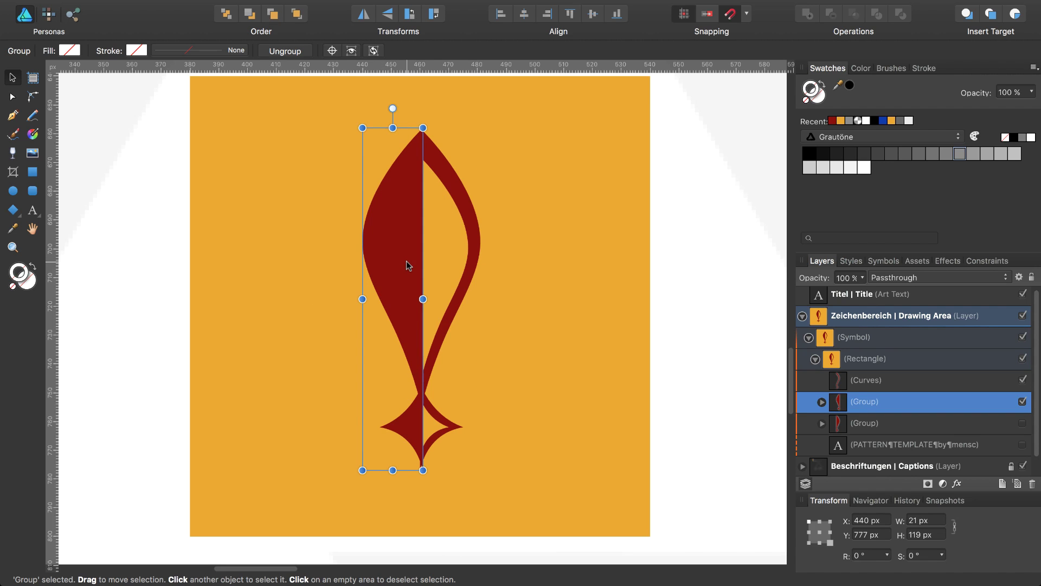
{"action": "key", "text": "a"}
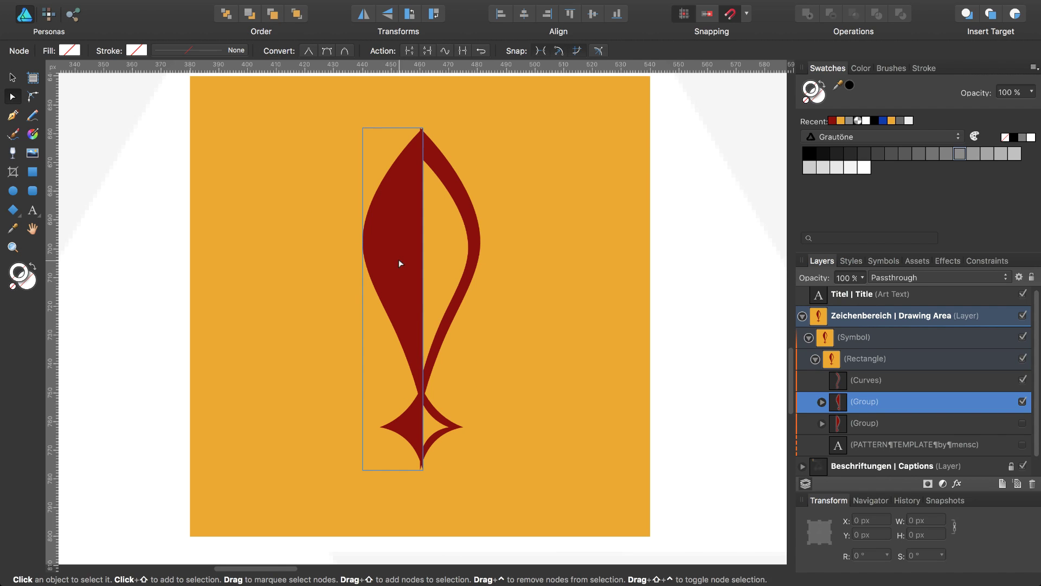
{"action": "key", "text": "v"}
{"action": "left_click_drag", "start_coordinate": [399, 263], "coordinate": [396, 264]}
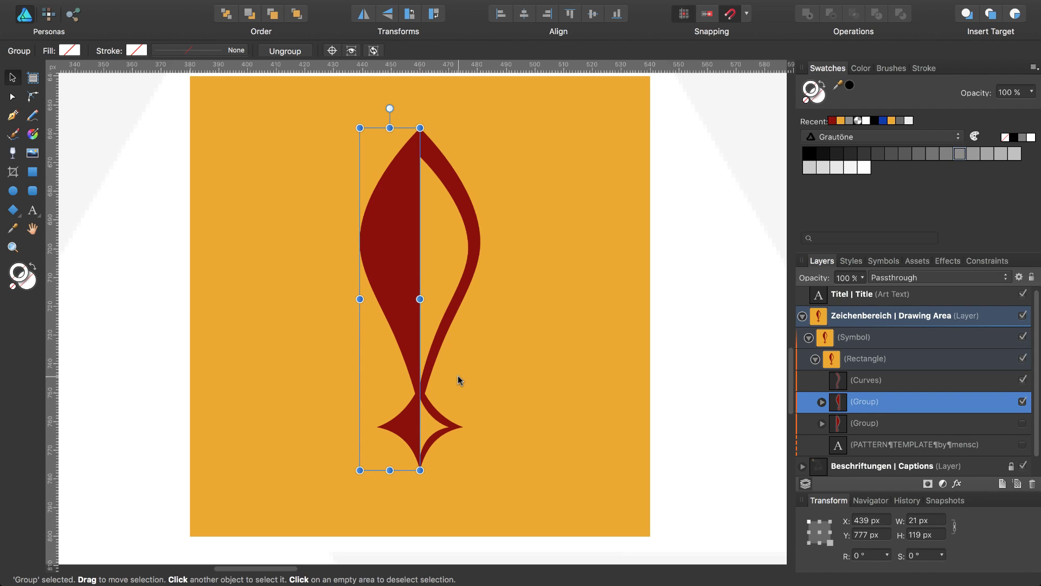
Draw an ellipse about 25 by 53.5 px inside the tile, right of the petal, and fill it dark red.
{"action": "left_click", "coordinate": [425, 384]}
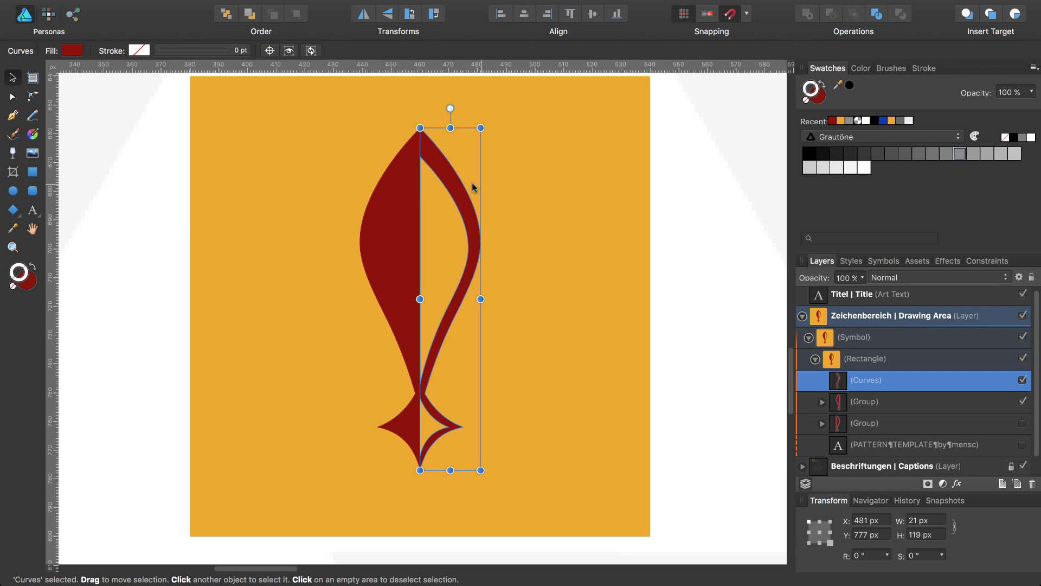
{"action": "left_click", "coordinate": [13, 191]}
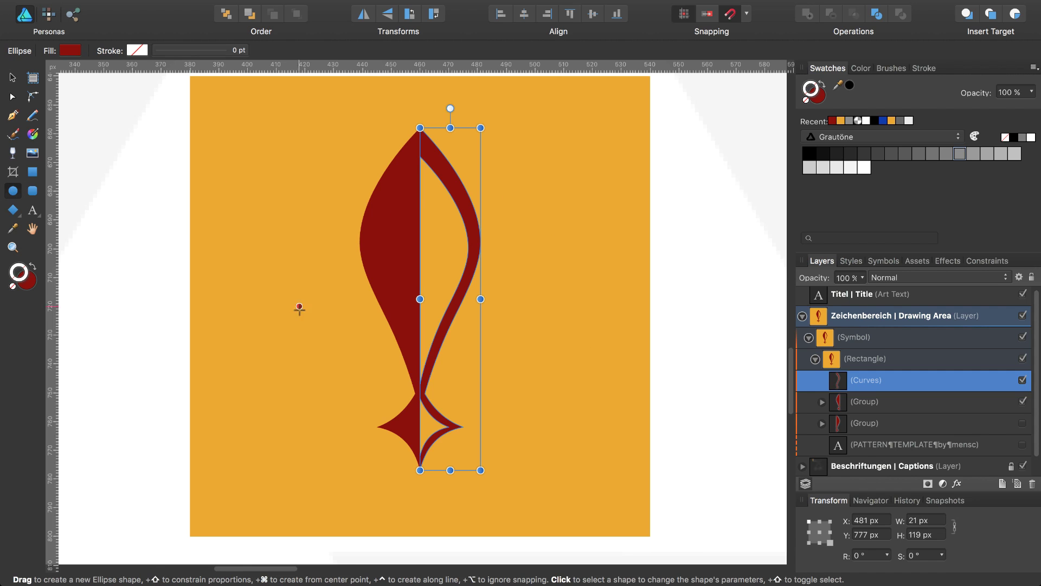
{"action": "left_click", "coordinate": [894, 359]}
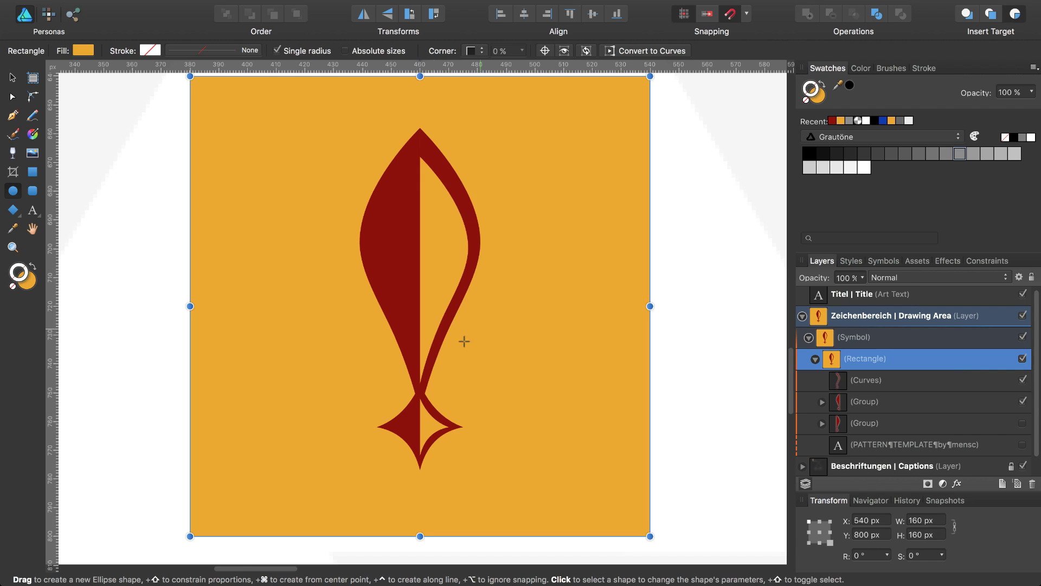
{"action": "left_click_drag", "start_coordinate": [498, 299], "coordinate": [570, 453]}
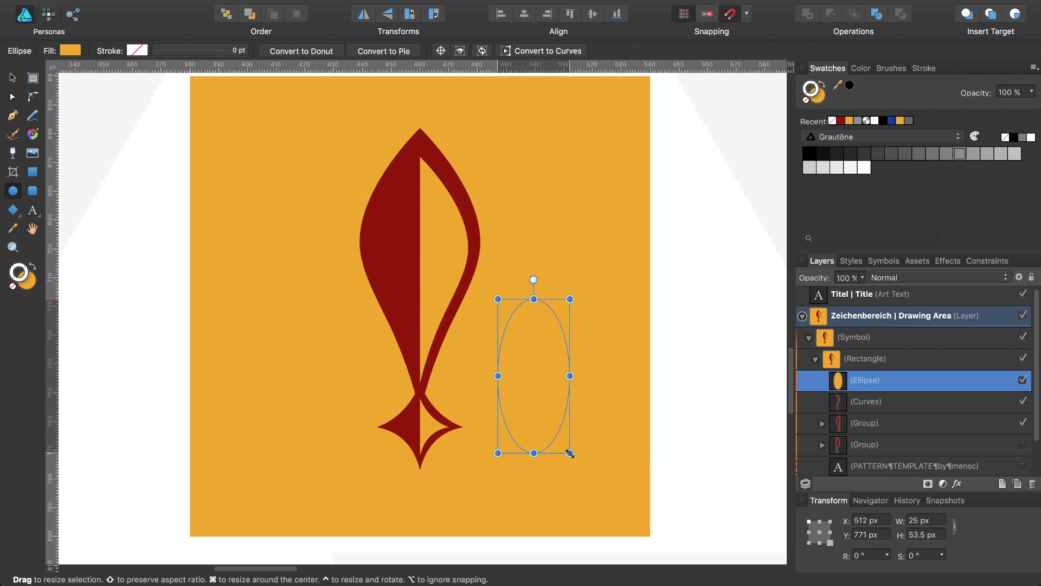
{"action": "left_click", "coordinate": [840, 121]}
{"action": "left_click", "coordinate": [806, 100]}
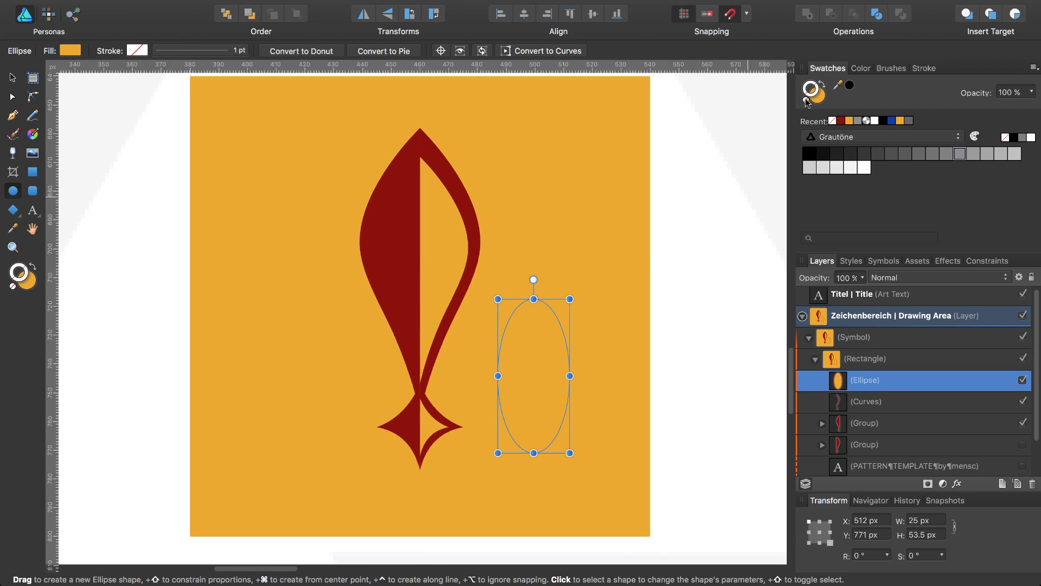
{"action": "left_click", "coordinate": [818, 97]}
{"action": "left_click", "coordinate": [840, 121]}
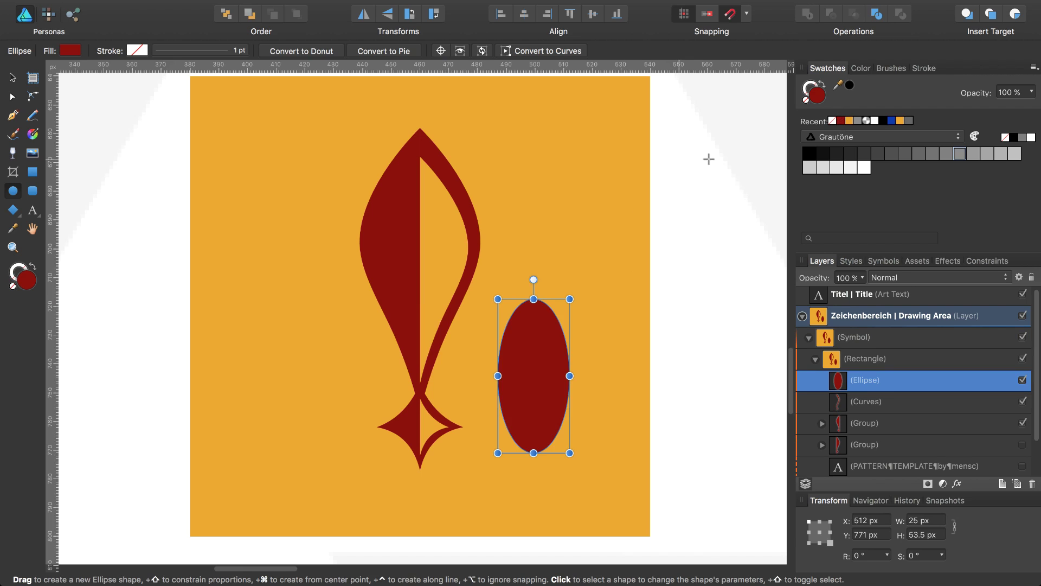
Rotate the ellipse to -30° and move it close to the lower right side of the outlined petal.
{"action": "left_click_drag", "start_coordinate": [533, 279], "coordinate": [582, 293]}
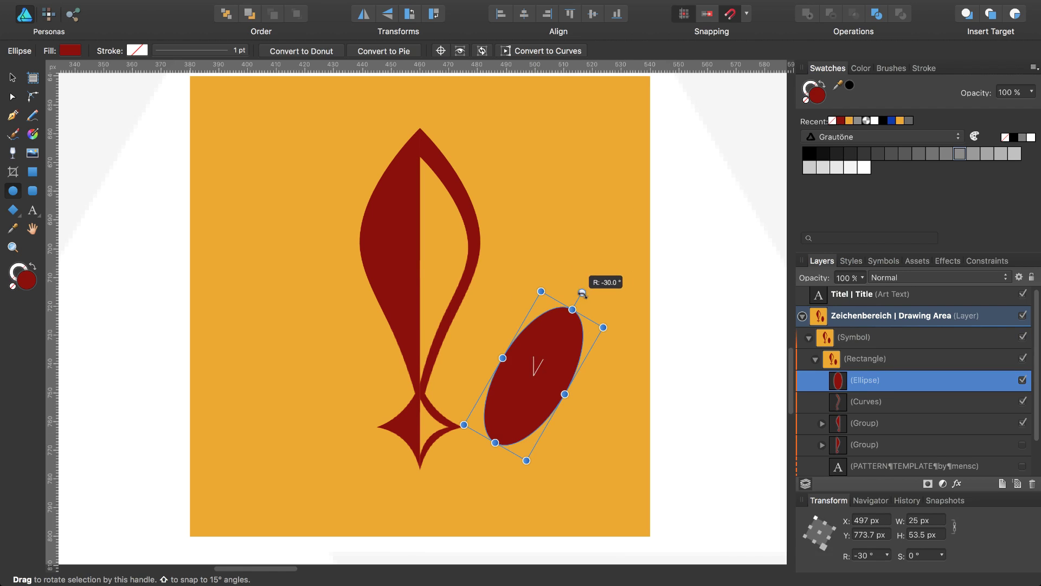
{"action": "key", "text": "v"}
{"action": "left_click_drag", "start_coordinate": [542, 360], "coordinate": [495, 326]}
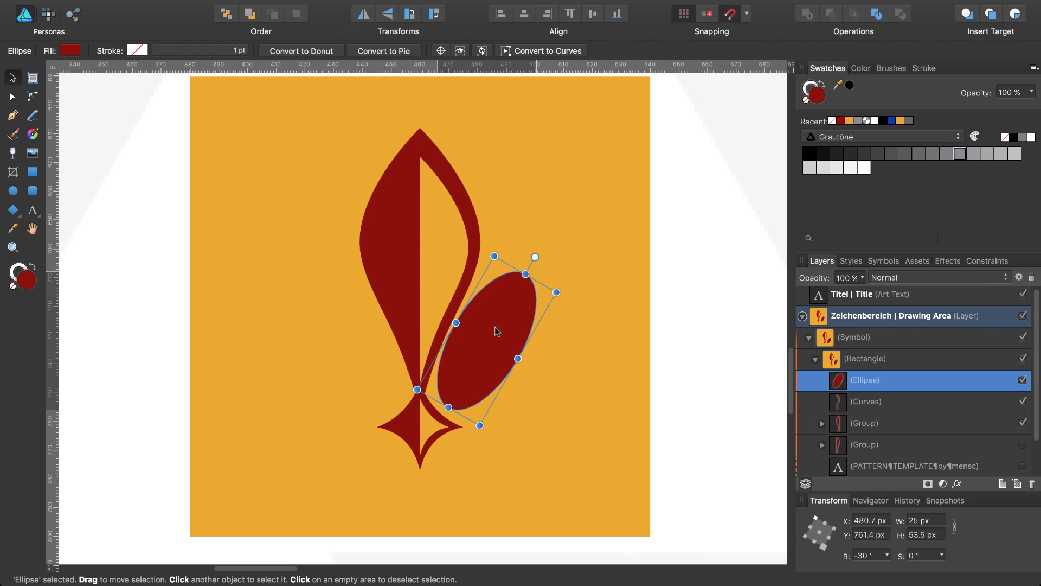
{"action": "key", "text": "Down"}
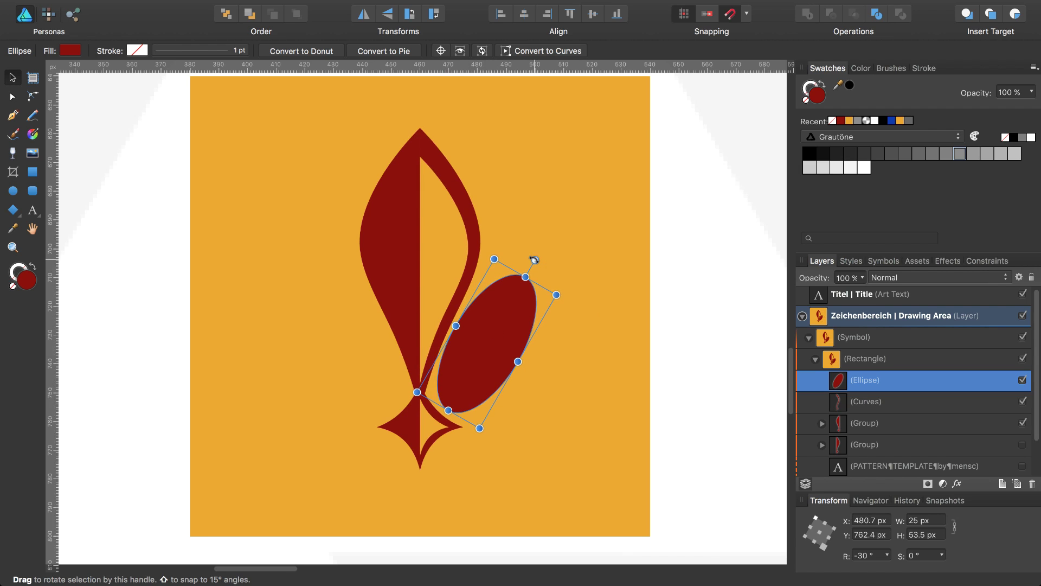
Tilt the ellipse further to about -39.6°, widen it to about 32 px and adjust its position beside the petal.
{"action": "left_click_drag", "start_coordinate": [534, 259], "coordinate": [543, 265]}
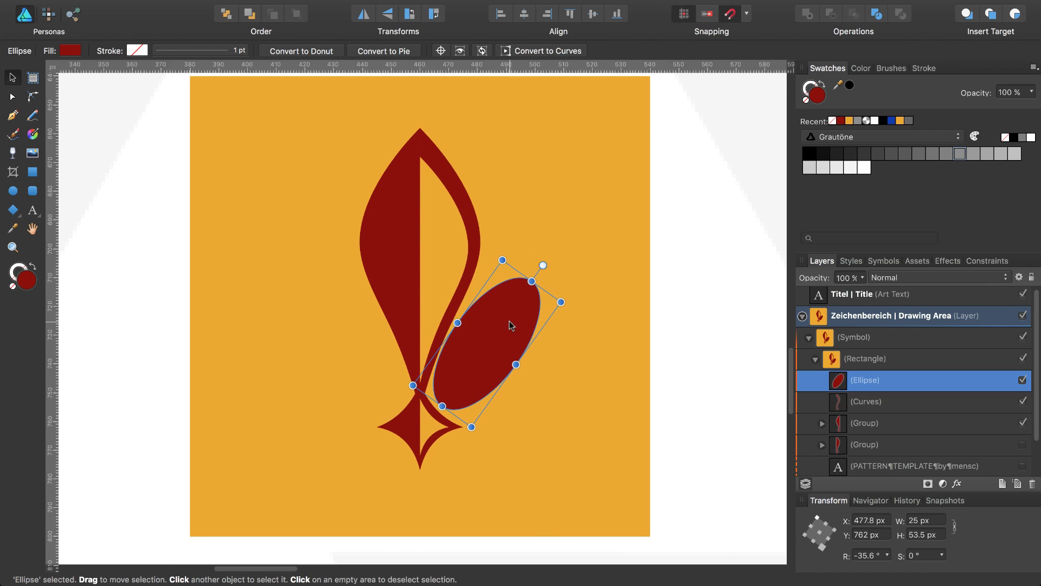
{"action": "left_click_drag", "start_coordinate": [509, 321], "coordinate": [510, 324]}
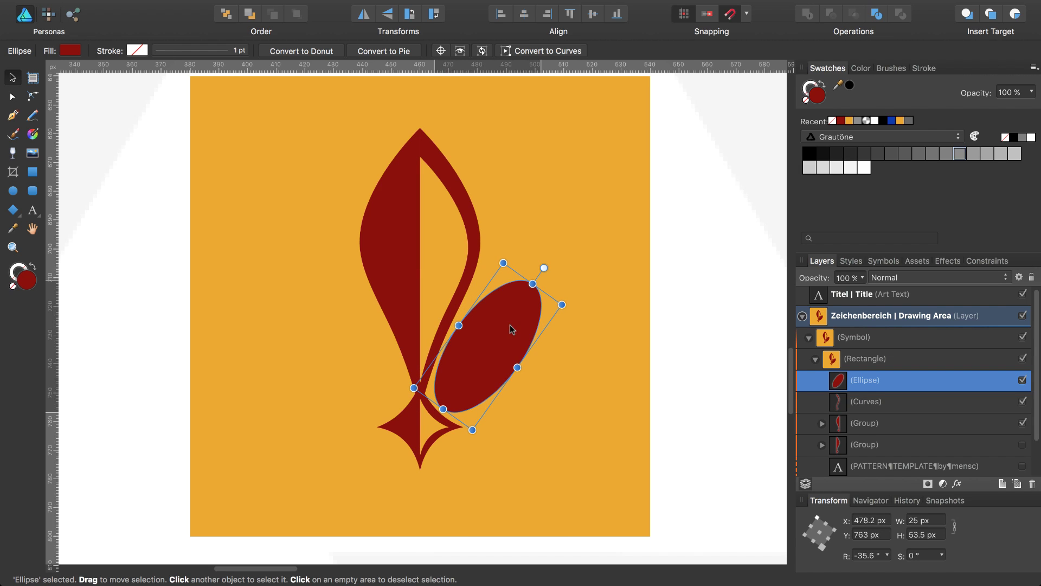
{"action": "left_click_drag", "start_coordinate": [517, 367], "coordinate": [537, 377]}
{"action": "left_click_drag", "start_coordinate": [552, 273], "coordinate": [558, 277]}
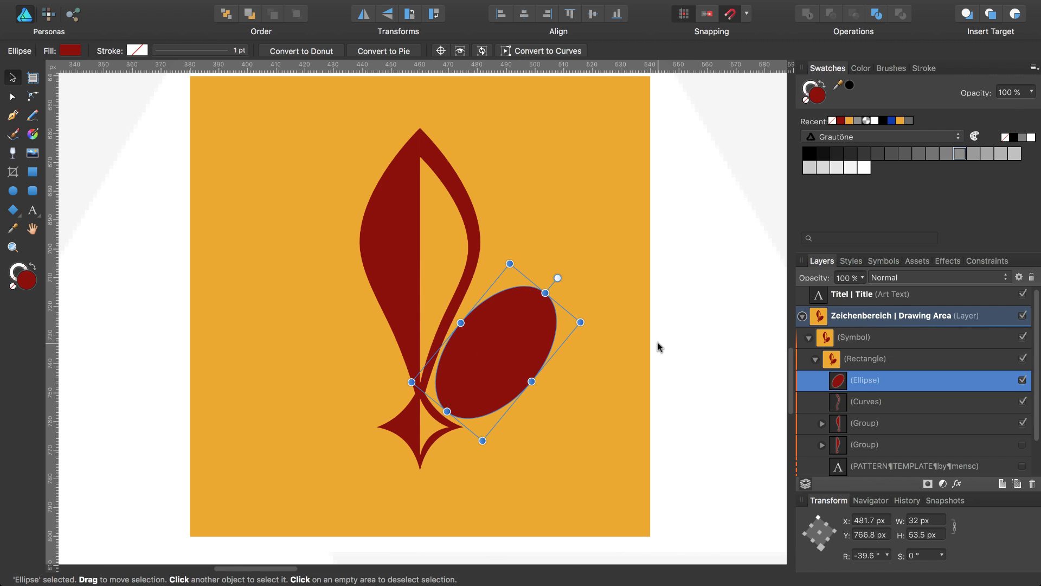
Duplicate the ellipse, scale the copy to about 23.9 by 39.9 px and align it with the original's lower right edges.
{"action": "key", "text": "super+j"}
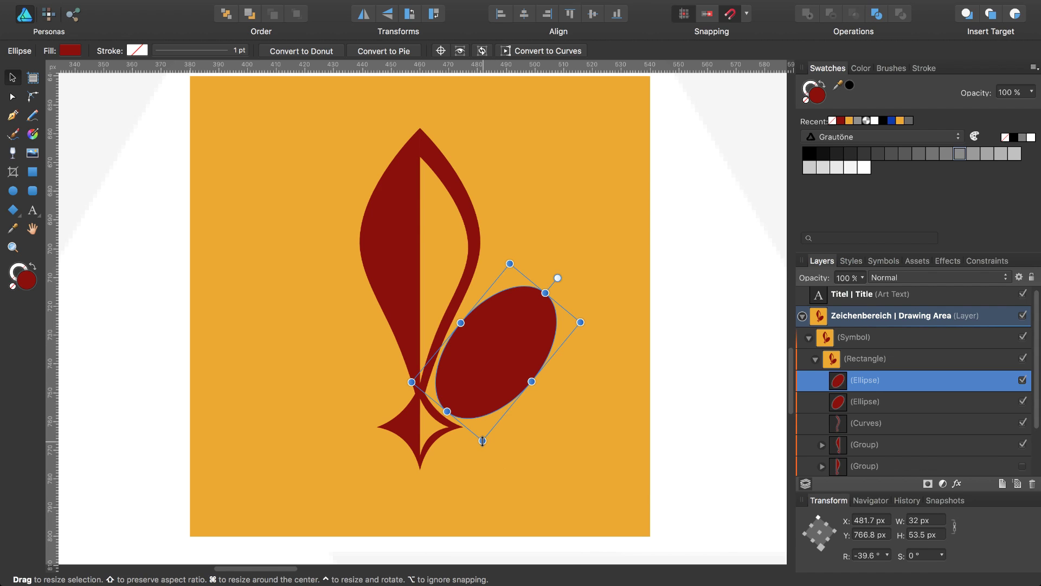
{"action": "left_click_drag", "start_coordinate": [483, 441], "coordinate": [470, 414]}
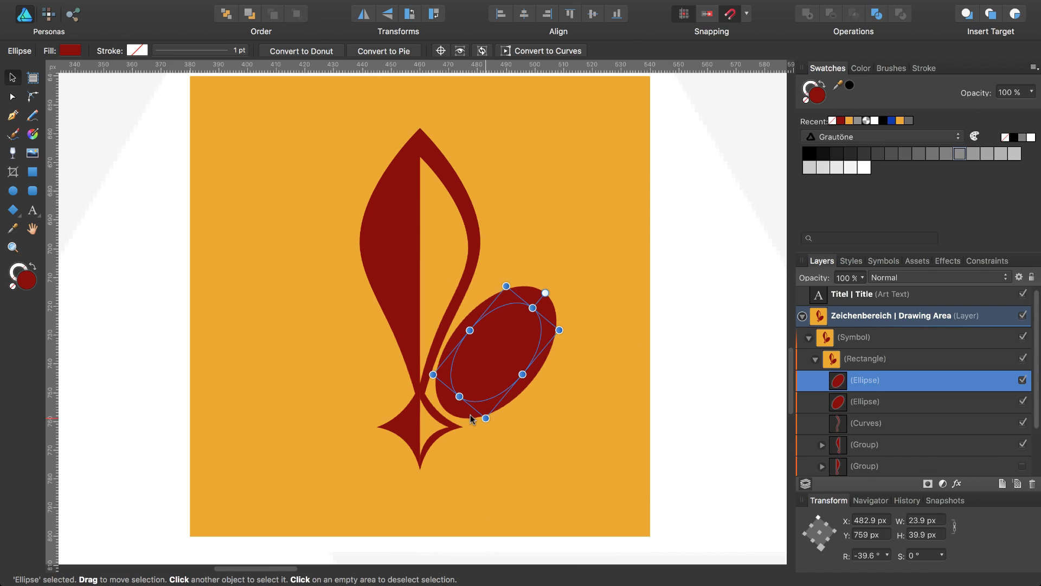
{"action": "left_click_drag", "start_coordinate": [490, 338], "coordinate": [504, 356]}
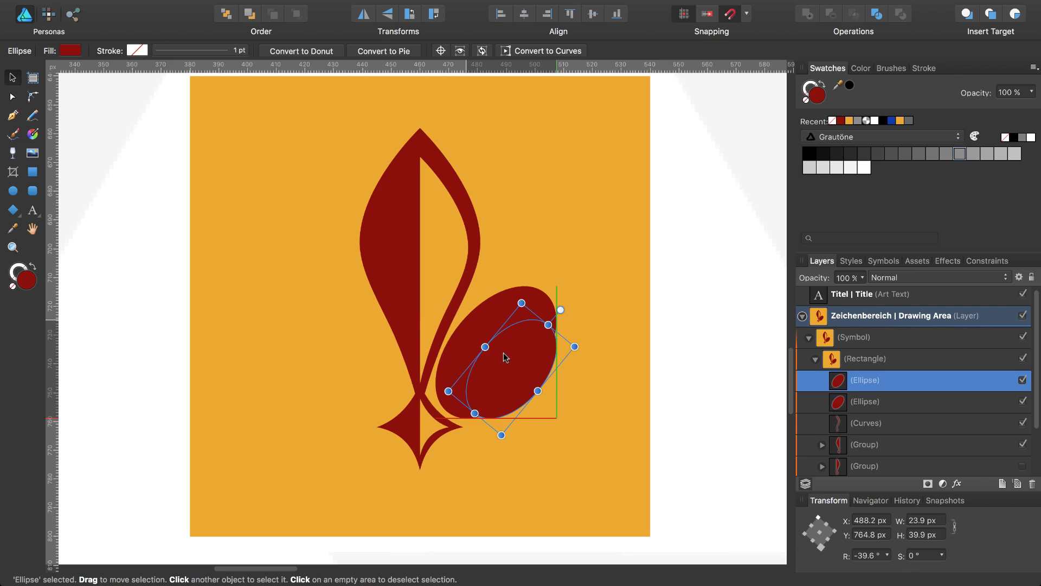
Subtract the smaller ellipse from the larger one to leave a curved side petal.
{"action": "left_click_drag", "start_coordinate": [504, 354], "coordinate": [503, 352]}
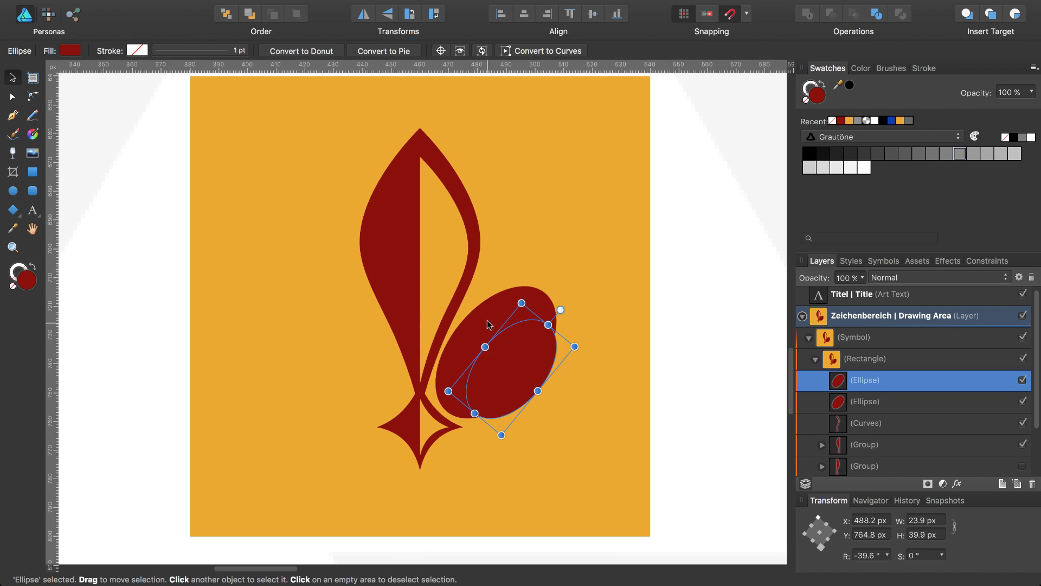
{"action": "left_click", "coordinate": [848, 404], "text": "shift"}
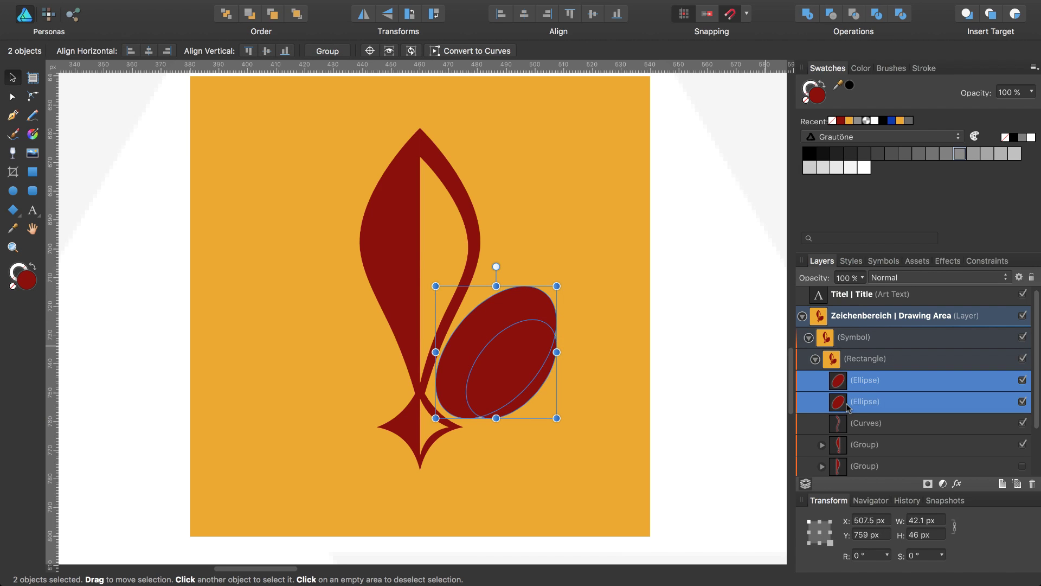
{"action": "left_click", "coordinate": [831, 13]}
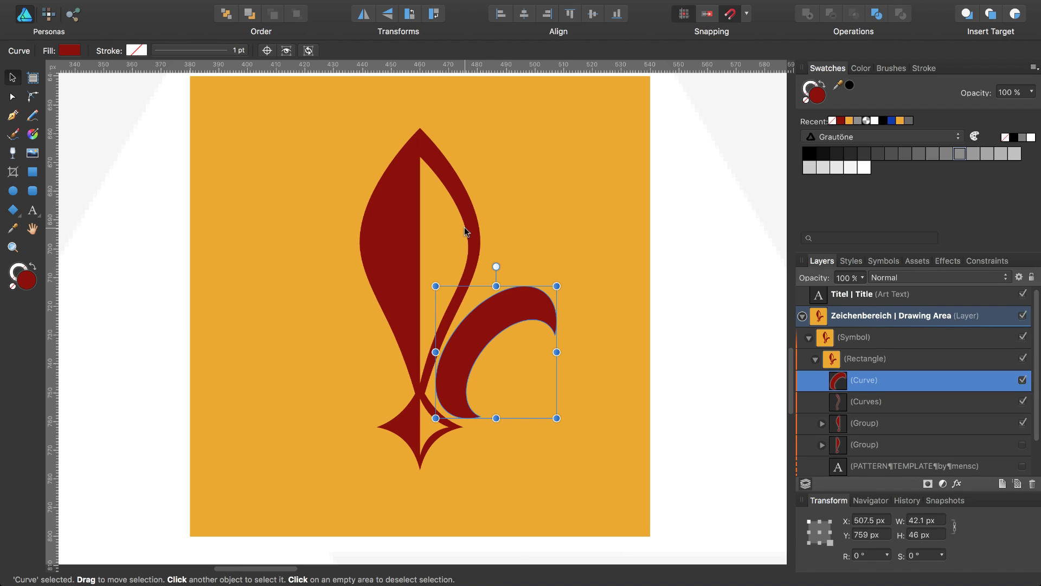
Reshape the side petal's nodes, narrowing its lower end and pulling its outer tip down to a point at about X 505, Y 732 px.
{"action": "key", "text": "a"}
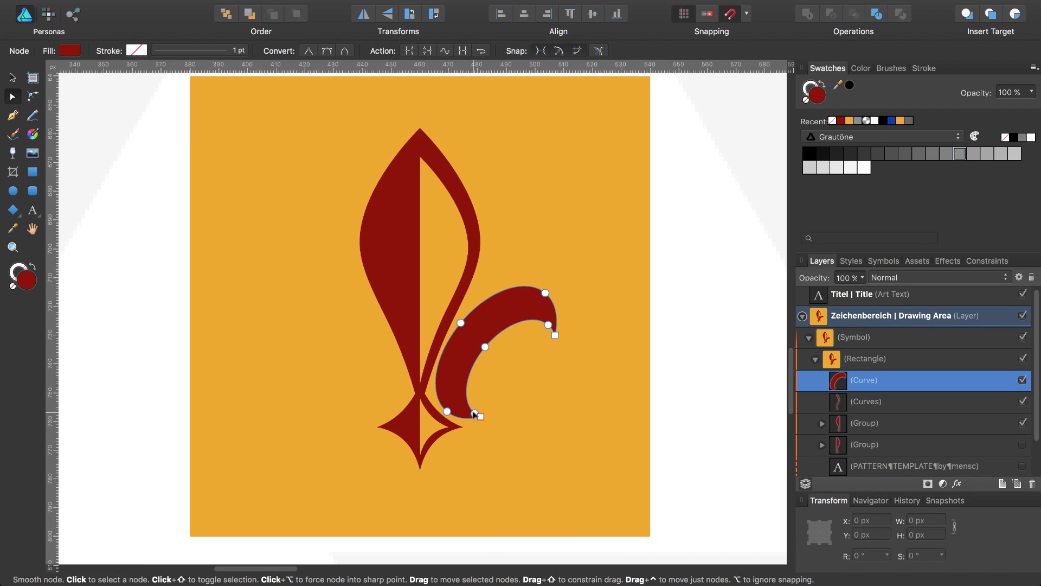
{"action": "mouse_move", "coordinate": [475, 414]}
{"action": "left_mouse_down"}
{"action": "mouse_move", "coordinate": [464, 407]}
{"action": "mouse_move", "coordinate": [467, 415]}
{"action": "left_mouse_up"}
{"action": "left_click_drag", "start_coordinate": [485, 346], "coordinate": [472, 342]}
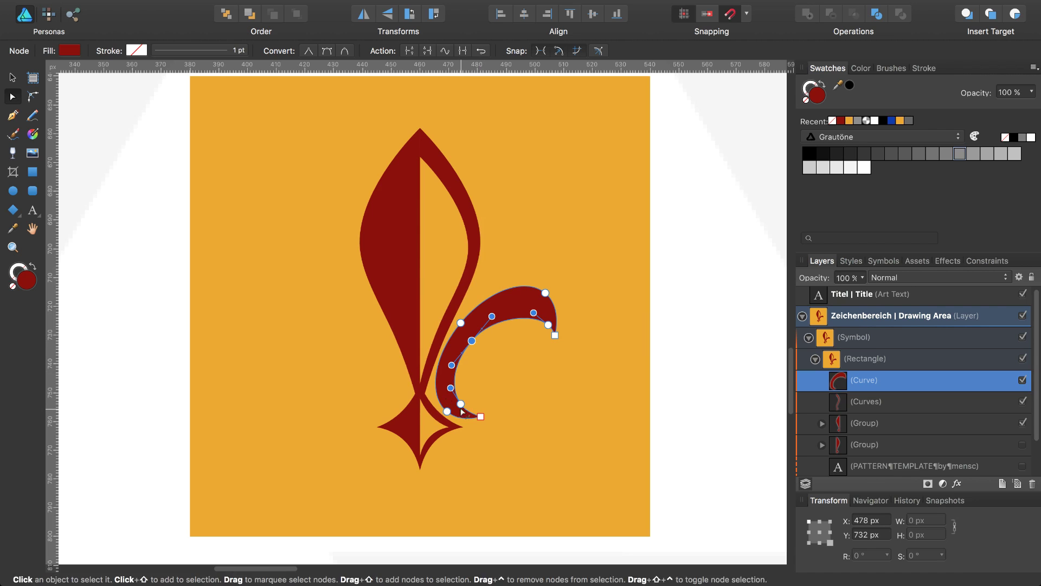
{"action": "mouse_move", "coordinate": [463, 406]}
{"action": "left_mouse_down"}
{"action": "mouse_move", "coordinate": [454, 402]}
{"action": "mouse_move", "coordinate": [466, 415]}
{"action": "left_mouse_up"}
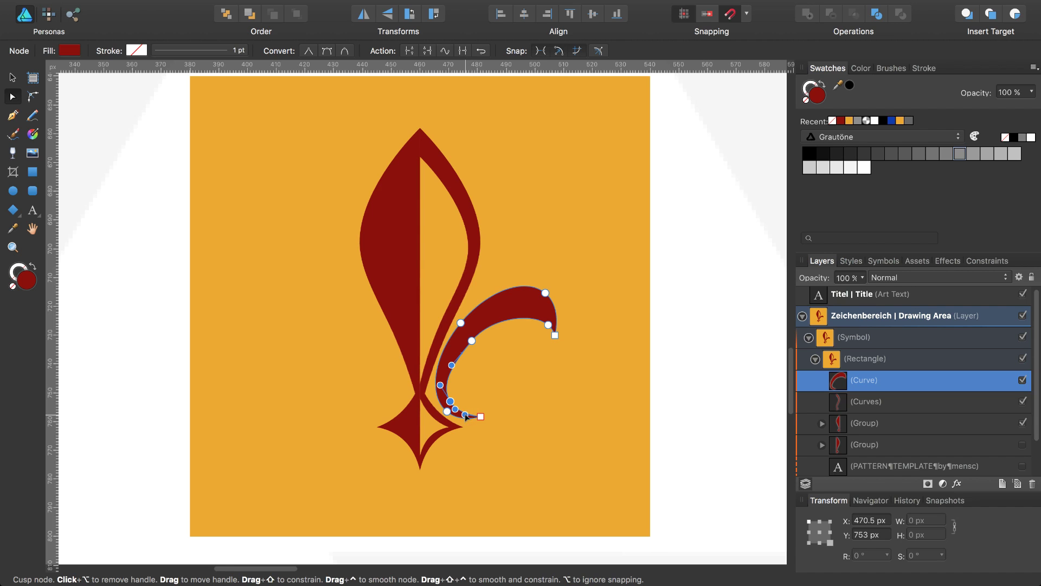
{"action": "left_click", "coordinate": [538, 319]}
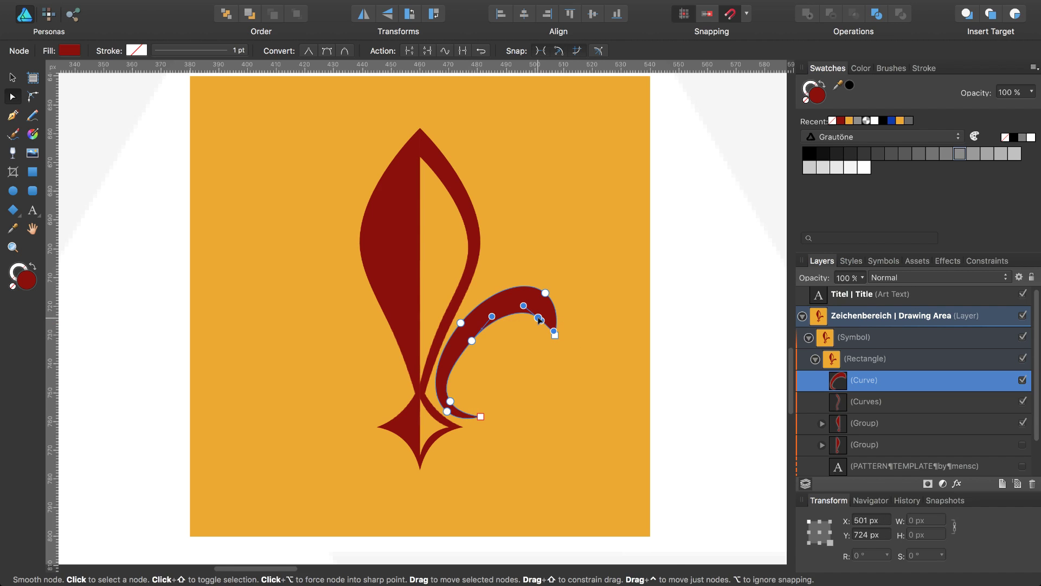
{"action": "left_click", "coordinate": [555, 335]}
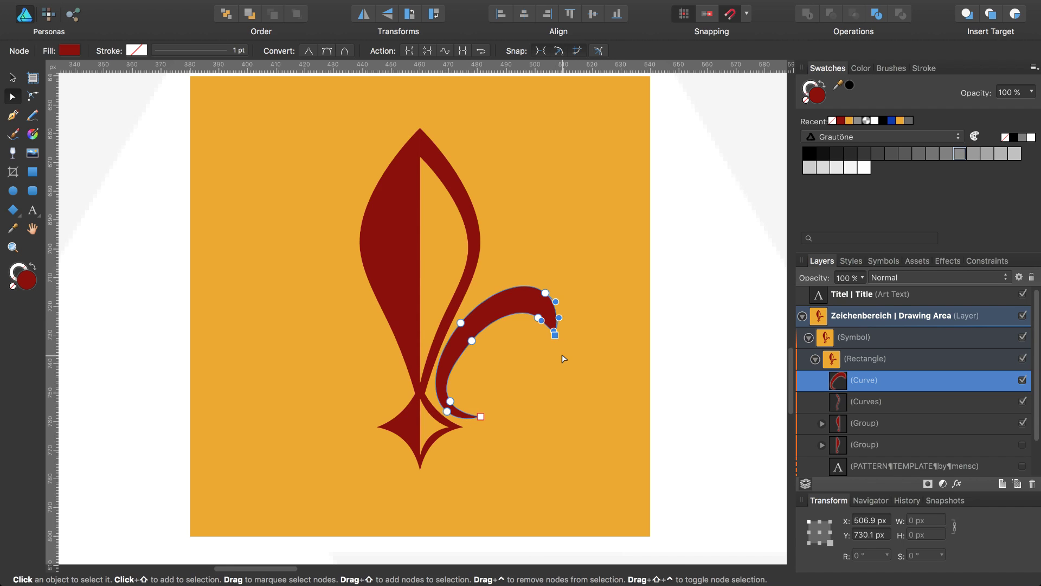
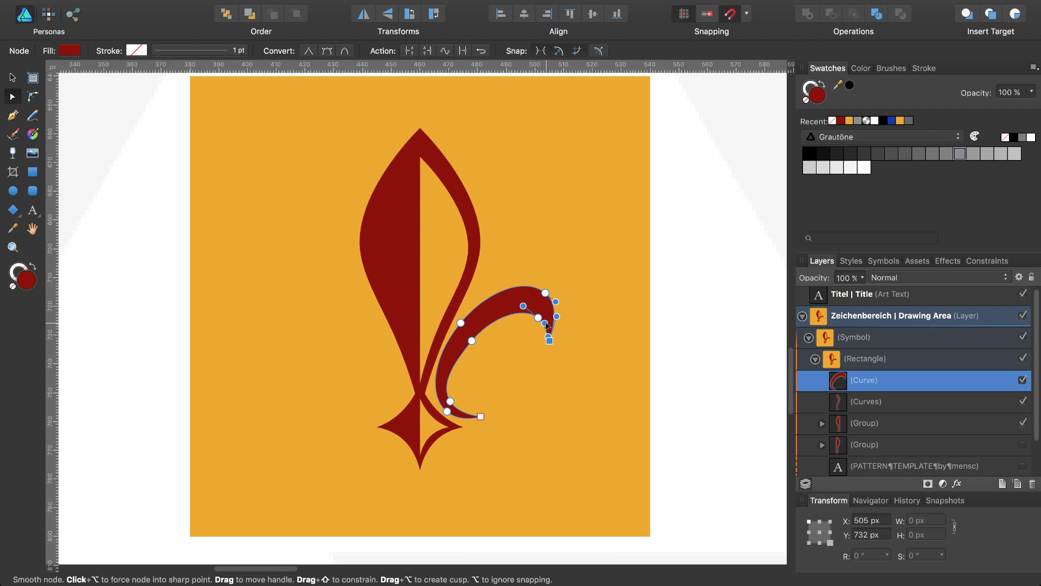
{"action": "key", "text": "Escape"}
{"action": "key", "text": "Escape"}
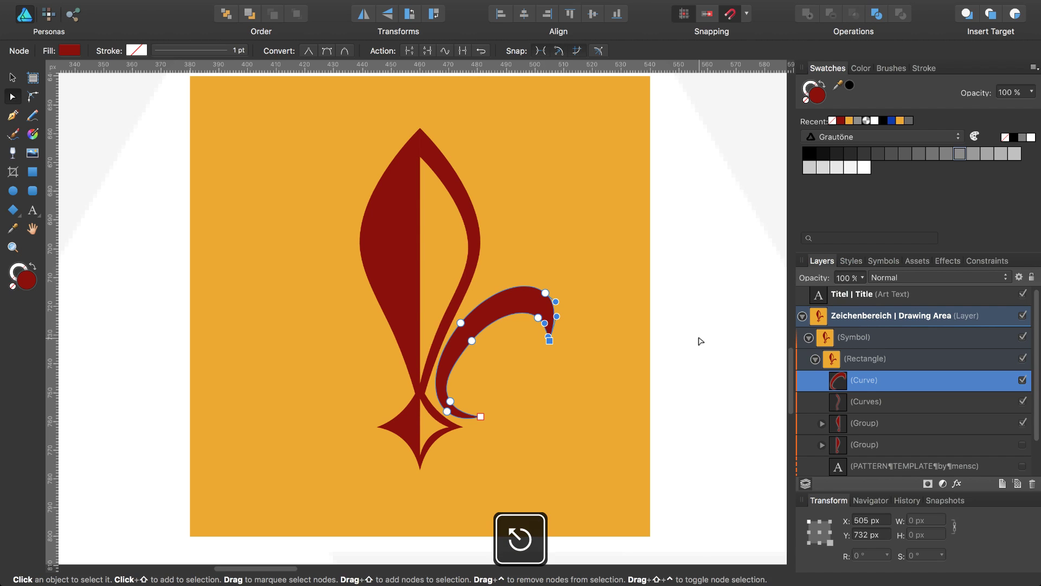
Draw an orange crescent about 10.5 by 13.7 px inside the side petal's curl, rotated to about -116.2°.
{"action": "left_click", "coordinate": [19, 217]}
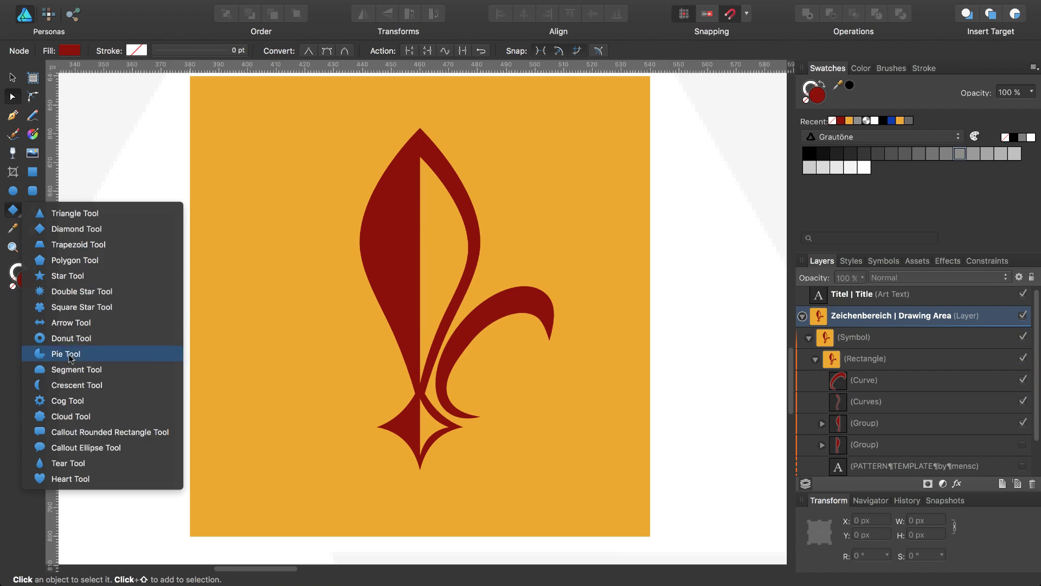
{"action": "left_click", "coordinate": [73, 384]}
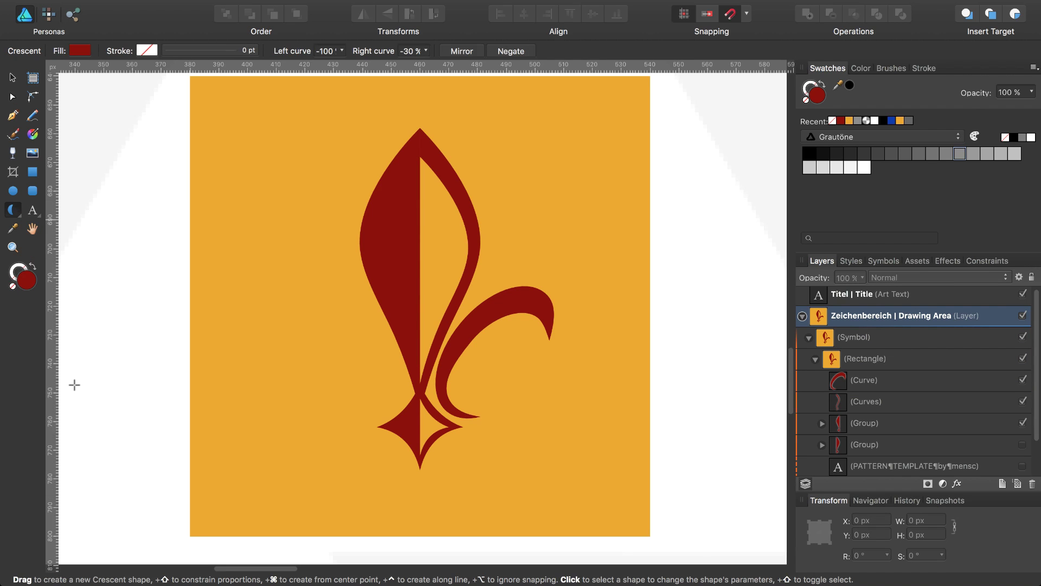
{"action": "left_click_drag", "start_coordinate": [522, 292], "coordinate": [544, 324]}
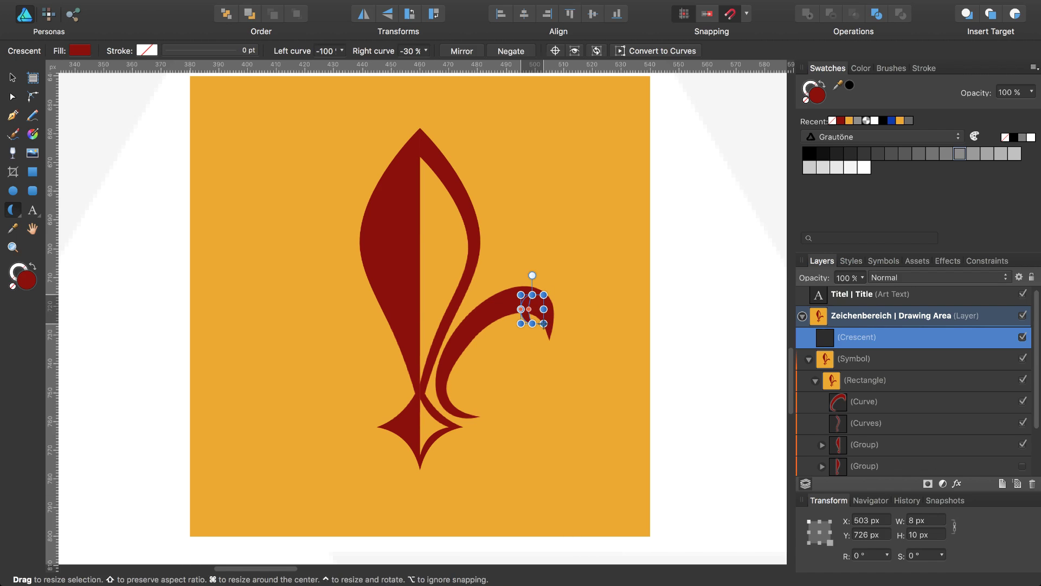
{"action": "left_click", "coordinate": [849, 121]}
{"action": "left_click_drag", "start_coordinate": [531, 275], "coordinate": [519, 323]}
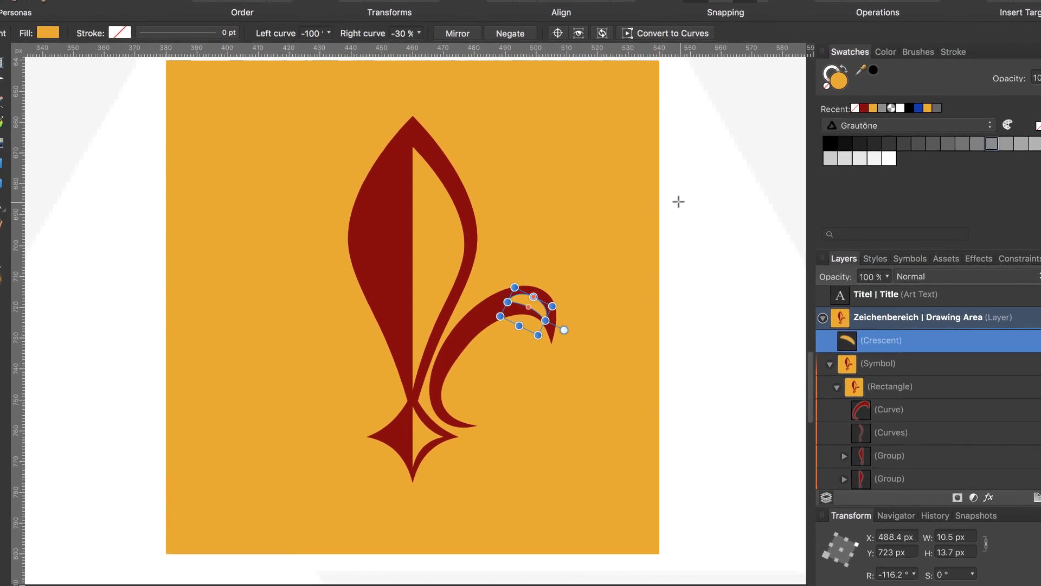
Convert the crescent to curves and spread its end nodes outward along the side petal's curl.
{"action": "key", "text": "super+Return"}
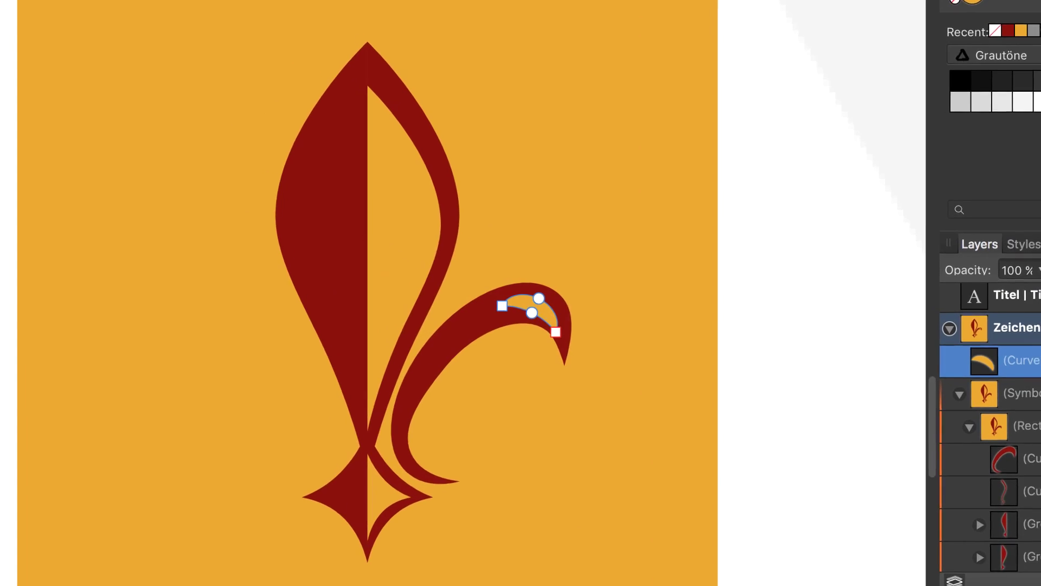
{"action": "key", "text": "c"}
{"action": "left_click_drag", "start_coordinate": [502, 306], "coordinate": [491, 315]}
{"action": "left_click_drag", "start_coordinate": [559, 336], "coordinate": [568, 339]}
{"action": "left_click", "coordinate": [542, 297]}
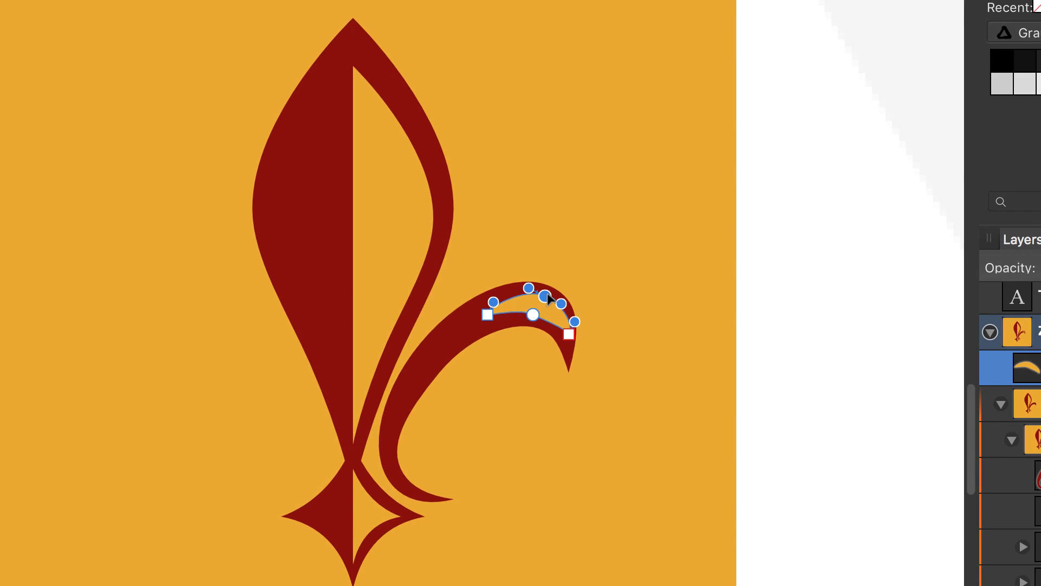
Lower the crescent's outer end node toward the petal tip and shift both middle nodes outward to follow the curl.
{"action": "key", "text": "super+plus"}
{"action": "key", "text": "super+plus"}
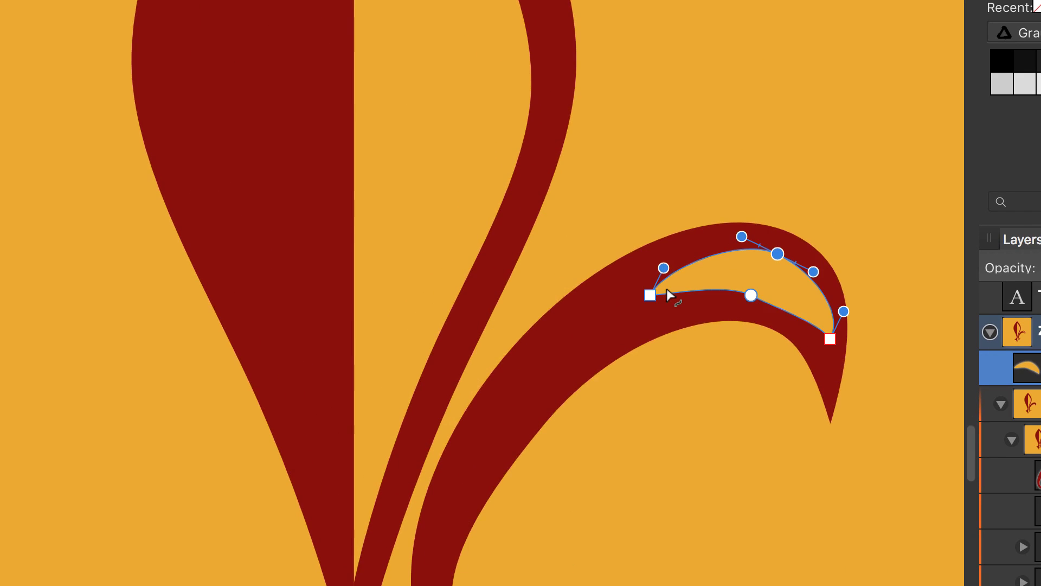
{"action": "scroll", "coordinate": [666, 288], "scroll_direction": "right", "scroll_amount": 8}
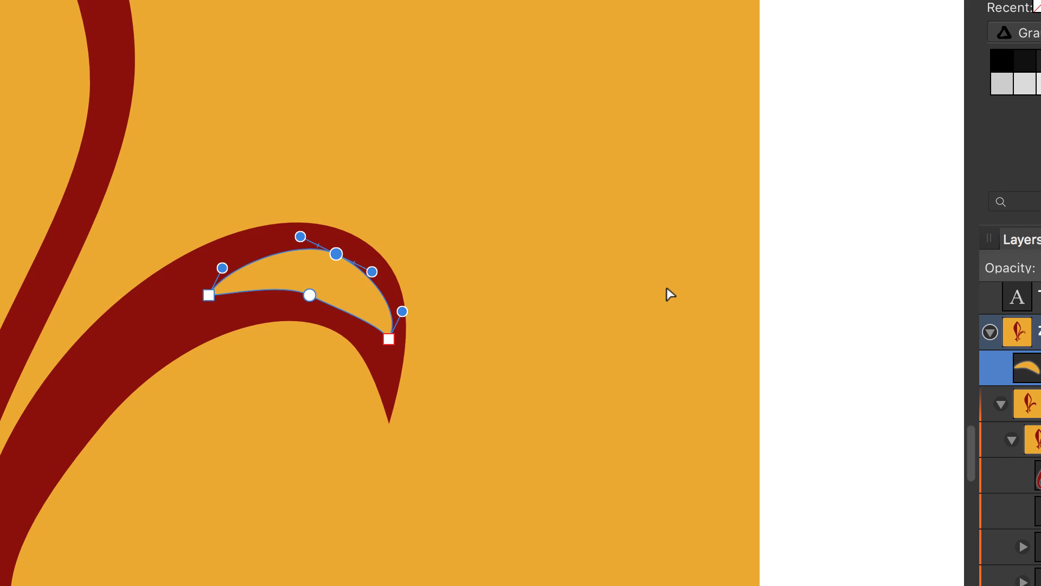
{"action": "key", "text": "space"}
{"action": "left_click", "coordinate": [311, 295]}
{"action": "left_click_drag", "start_coordinate": [309, 296], "coordinate": [325, 296]}
{"action": "left_click_drag", "start_coordinate": [390, 340], "coordinate": [391, 312]}
{"action": "left_click_drag", "start_coordinate": [336, 254], "coordinate": [347, 254]}
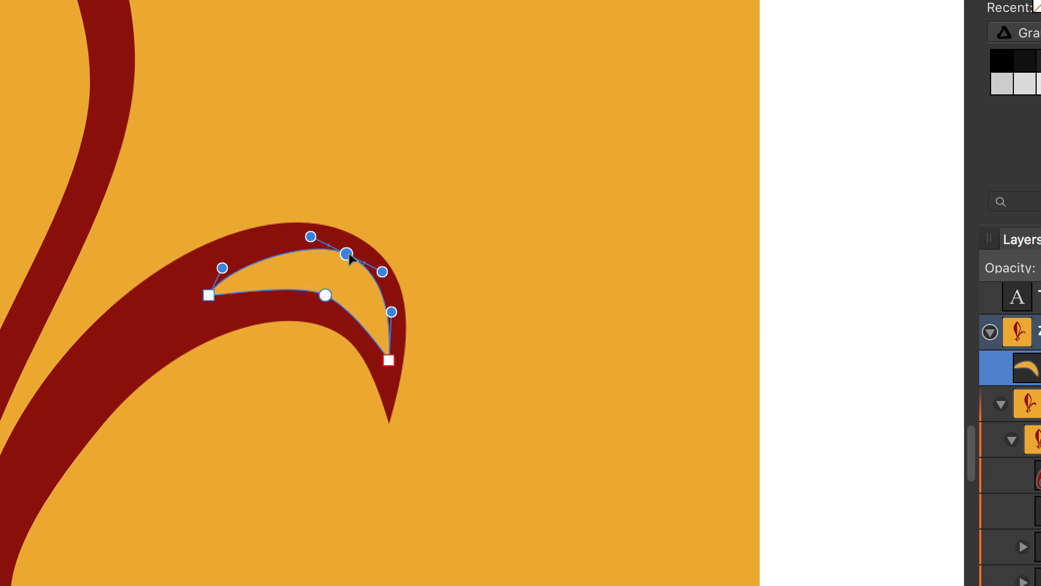
Stretch the crescent's inner end further along the petal and lengthen the curve handles to smooth both edges.
{"action": "left_click", "coordinate": [325, 295]}
{"action": "left_click_drag", "start_coordinate": [298, 281], "coordinate": [285, 279]}
{"action": "left_click_drag", "start_coordinate": [351, 307], "coordinate": [365, 310]}
{"action": "left_click_drag", "start_coordinate": [210, 295], "coordinate": [232, 273]}
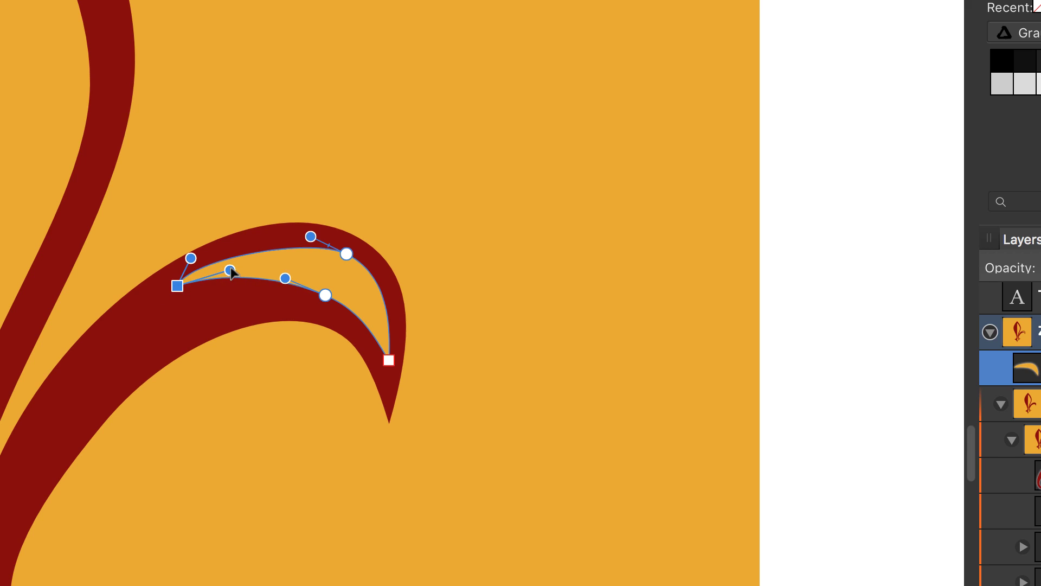
{"action": "left_click_drag", "start_coordinate": [312, 238], "coordinate": [289, 225]}
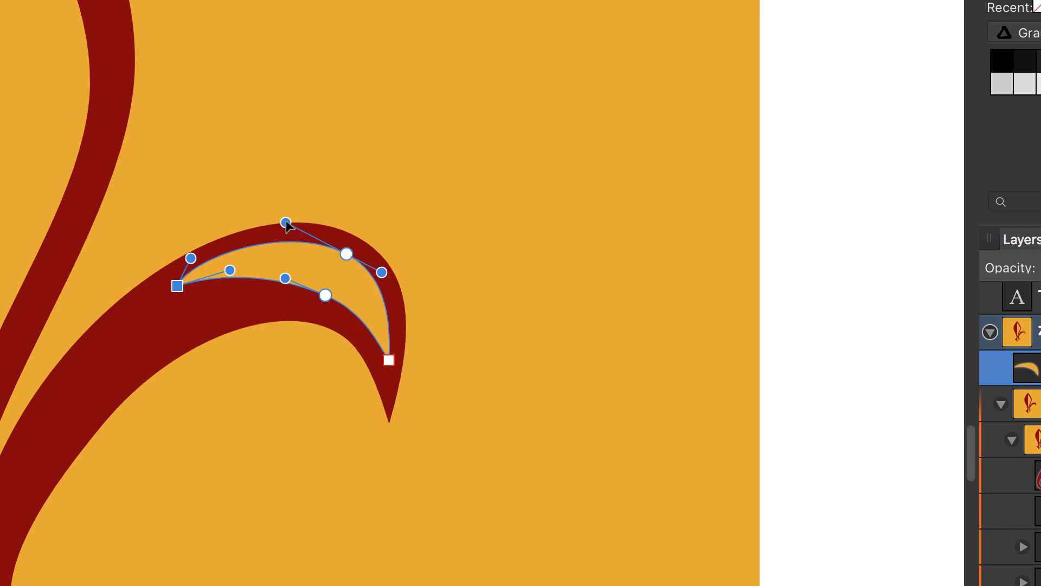
Raise the crescent's lower middle node and adjust nearby handles to slim the shape, previewing the result without node overlays.
{"action": "left_click", "coordinate": [326, 295]}
{"action": "left_click_drag", "start_coordinate": [368, 315], "coordinate": [373, 325]}
{"action": "key", "text": "space"}
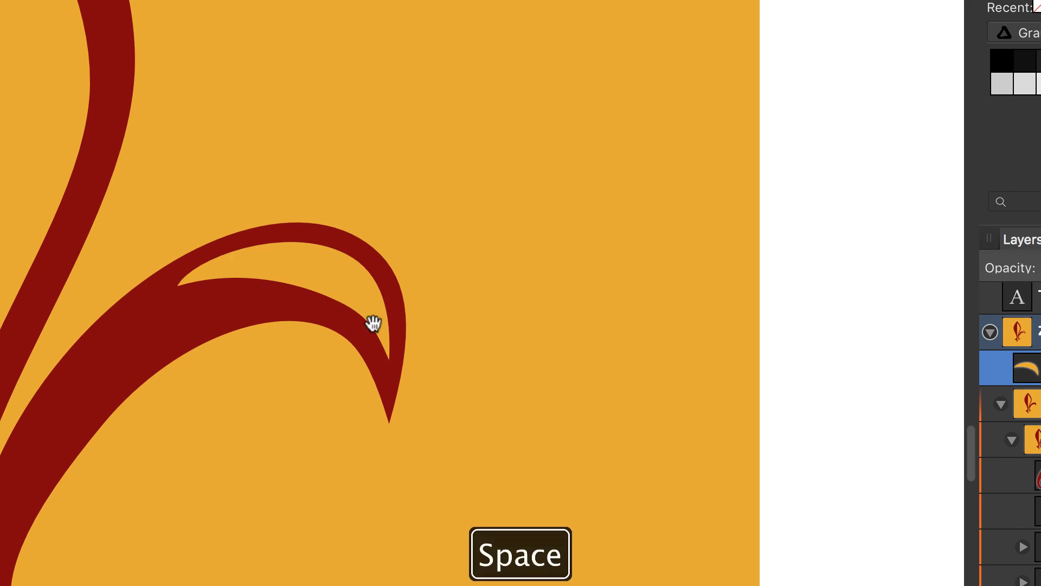
{"action": "left_click_drag", "start_coordinate": [326, 295], "coordinate": [336, 285]}
{"action": "key", "text": "space"}
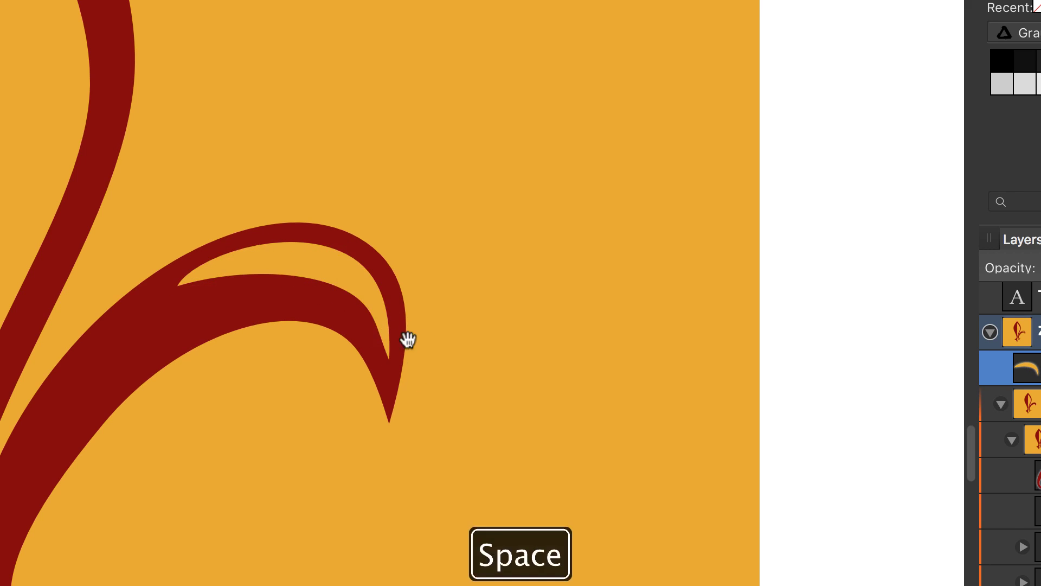
{"action": "left_click_drag", "start_coordinate": [375, 326], "coordinate": [377, 315]}
{"action": "left_click_drag", "start_coordinate": [336, 286], "coordinate": [324, 272]}
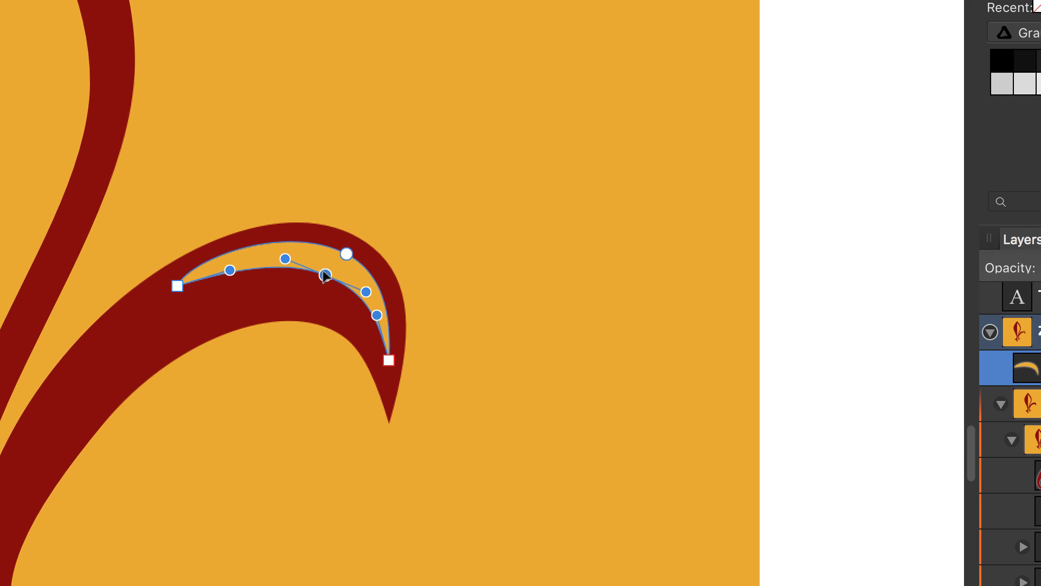
{"action": "key", "text": "space"}
{"action": "left_click", "coordinate": [177, 285]}
{"action": "mouse_move", "coordinate": [191, 258]}
{"action": "left_mouse_down"}
{"action": "mouse_move", "coordinate": [212, 246]}
{"action": "mouse_move", "coordinate": [207, 253]}
{"action": "left_mouse_up"}
{"action": "key", "text": "space"}
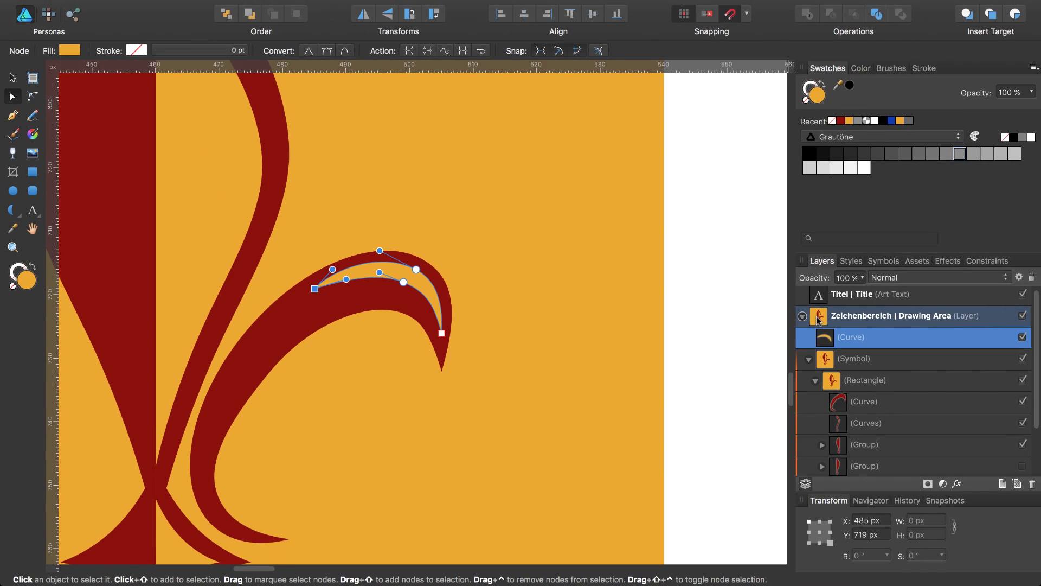
Move the orange crescent curve into the symbol's rectangle above the red side petal and subtract it from the petal.
{"action": "left_click", "coordinate": [819, 320]}
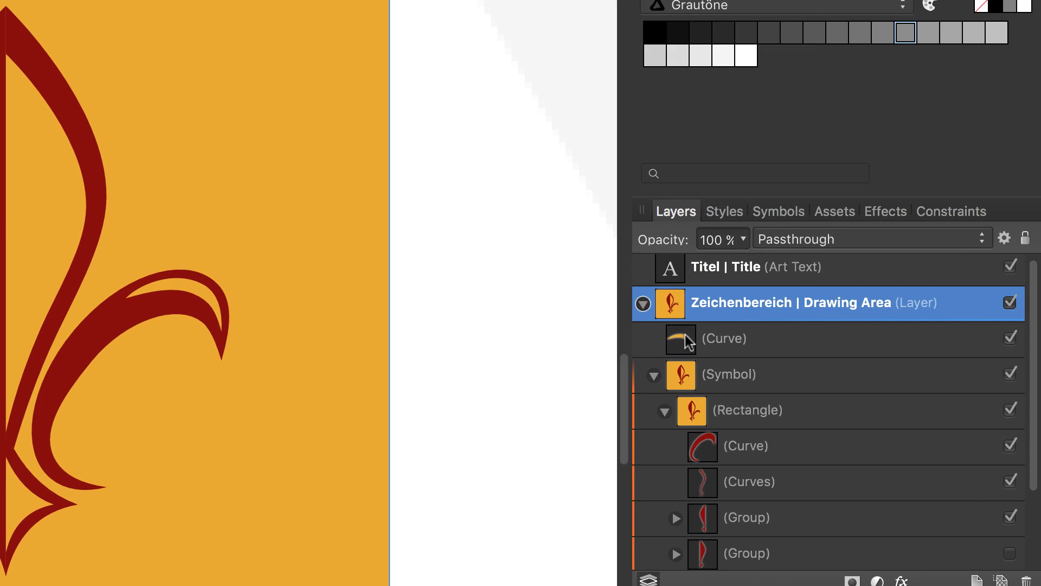
{"action": "left_click", "coordinate": [689, 341]}
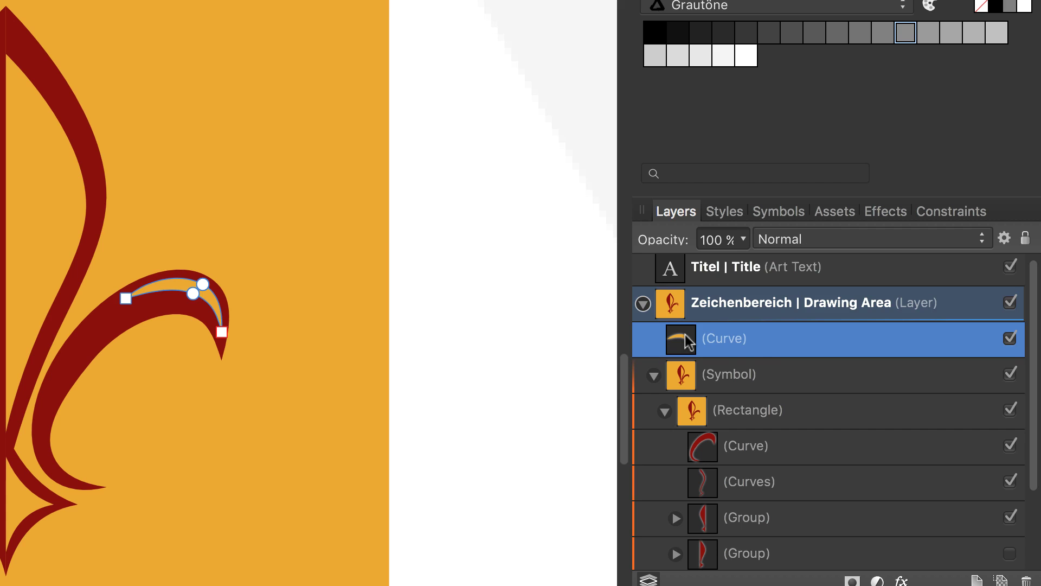
{"action": "left_click_drag", "start_coordinate": [688, 342], "coordinate": [710, 419]}
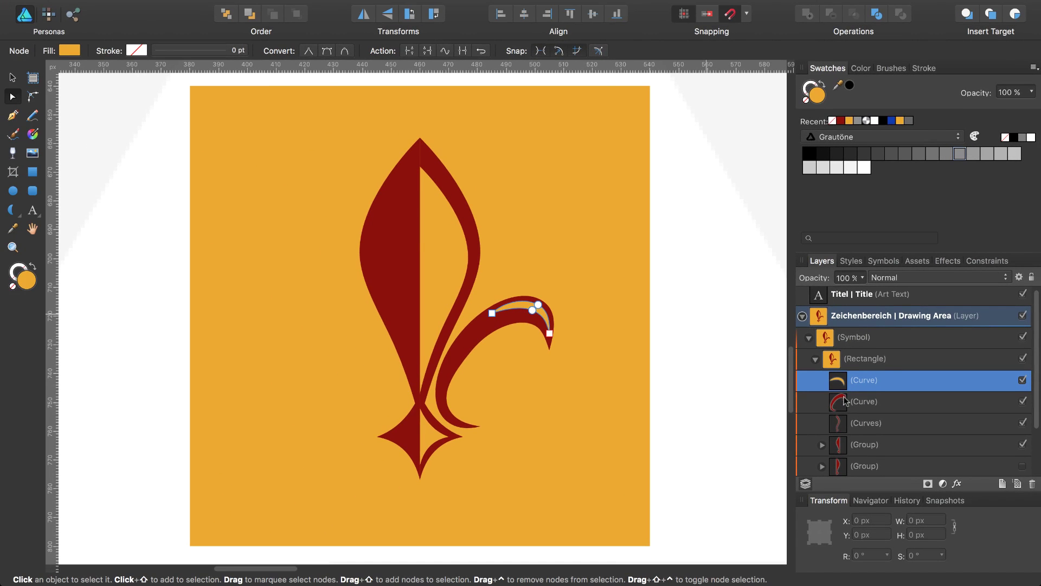
{"action": "left_click", "coordinate": [843, 402], "text": "shift"}
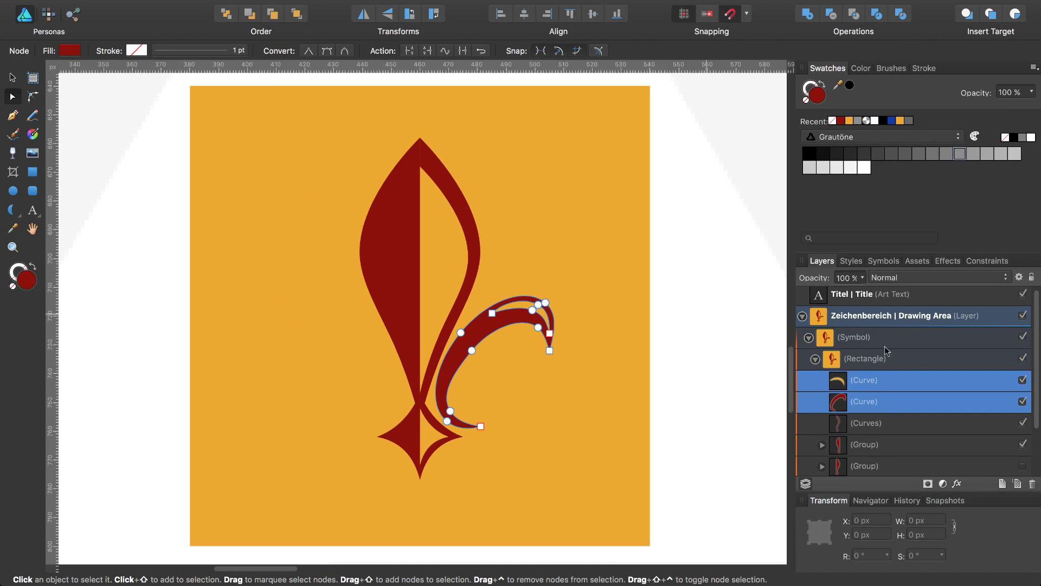
{"action": "left_click", "coordinate": [831, 15]}
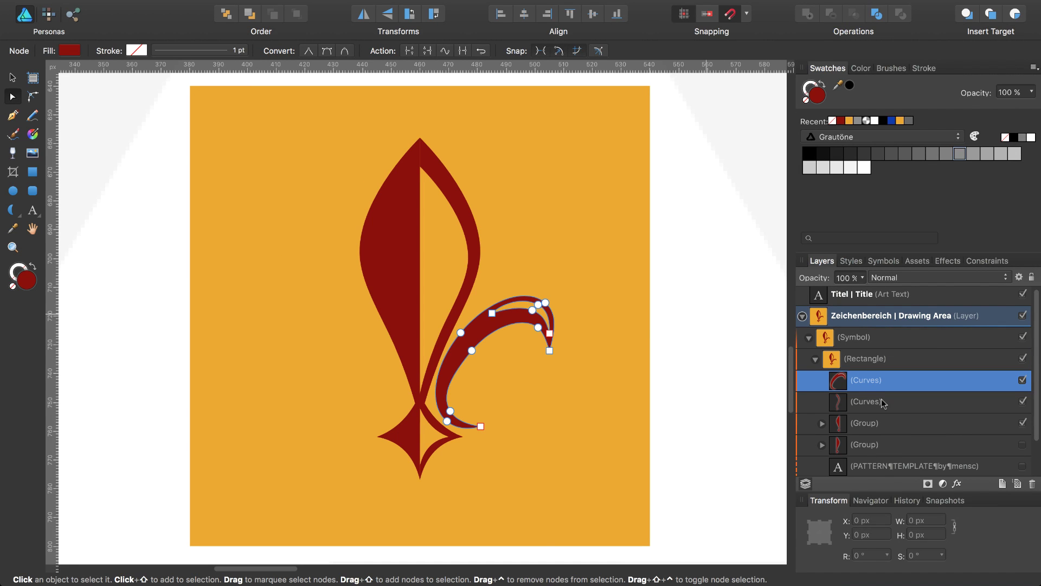
Duplicate the side petal, flip the copy horizontally and move it straight across to the left side of the central petal.
{"action": "key", "text": "v"}
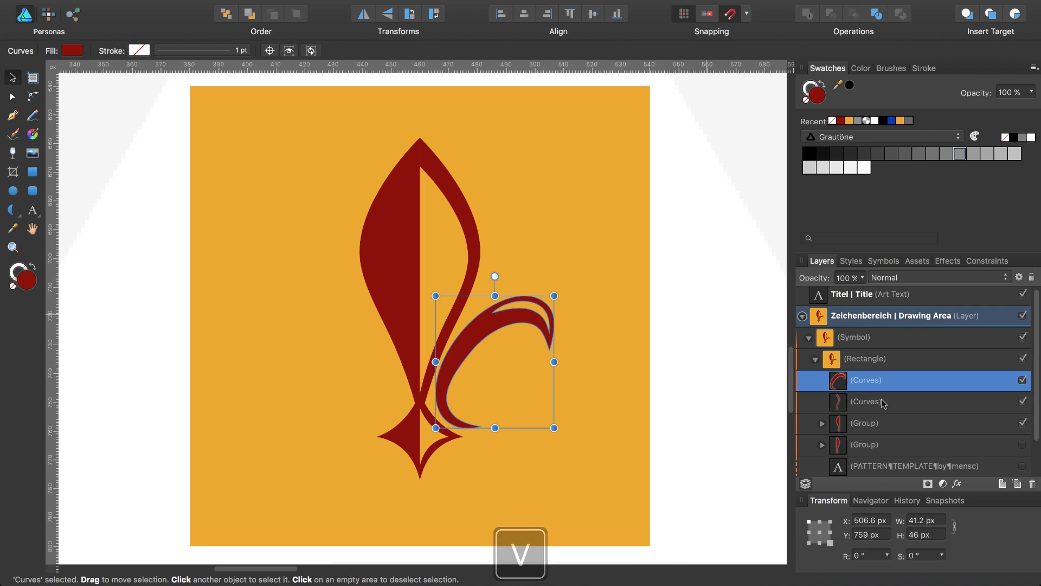
{"action": "key", "text": "super+j"}
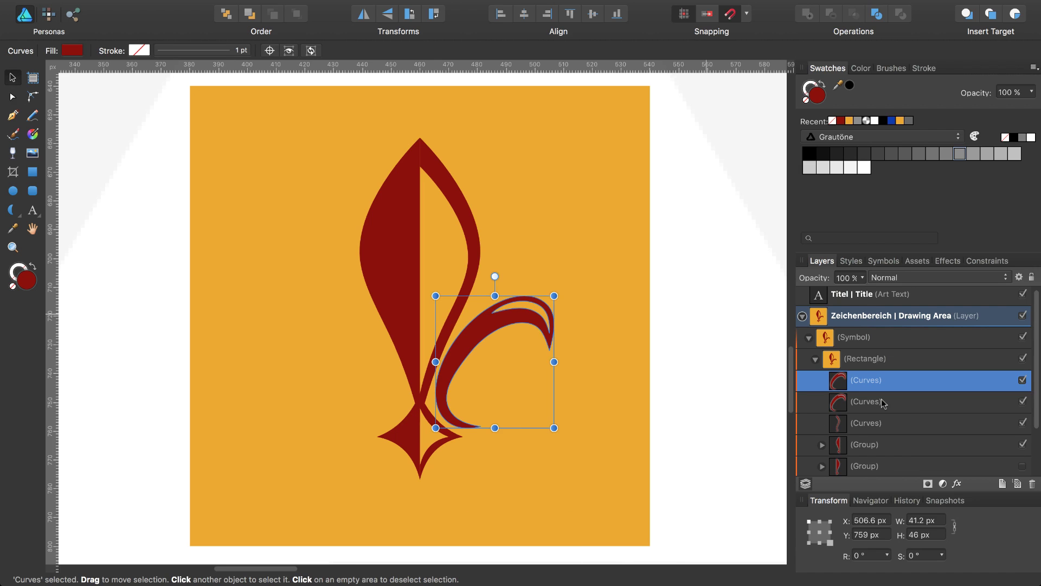
{"action": "left_click", "coordinate": [363, 14]}
{"action": "key", "text": "shift"}
{"action": "left_click_drag", "start_coordinate": [540, 359], "coordinate": [391, 358]}
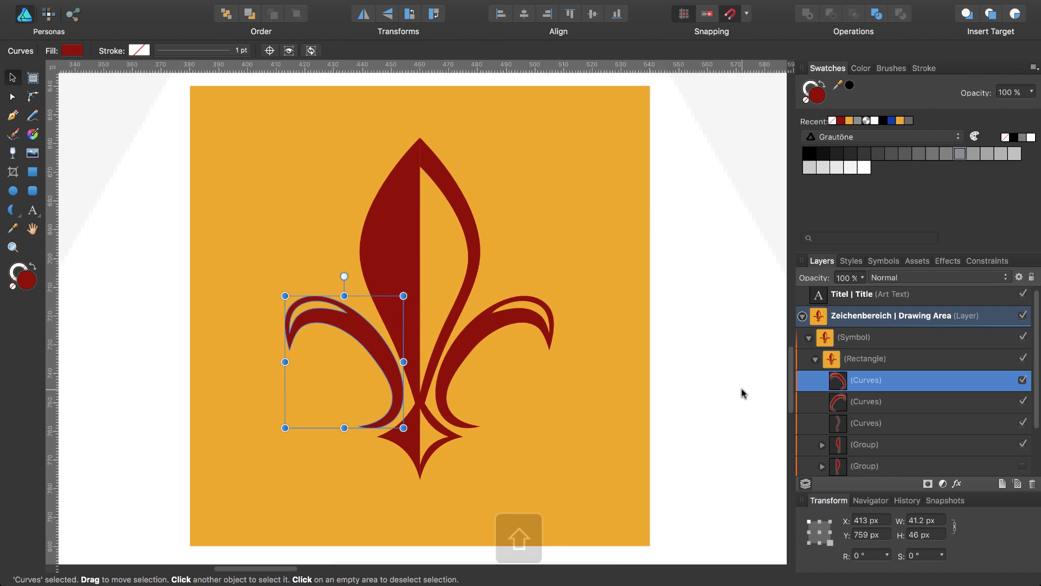
Draw a rounded rectangle about 28 by 6 px across the narrow junction of the petals and fill it orange.
{"action": "left_click", "coordinate": [33, 191]}
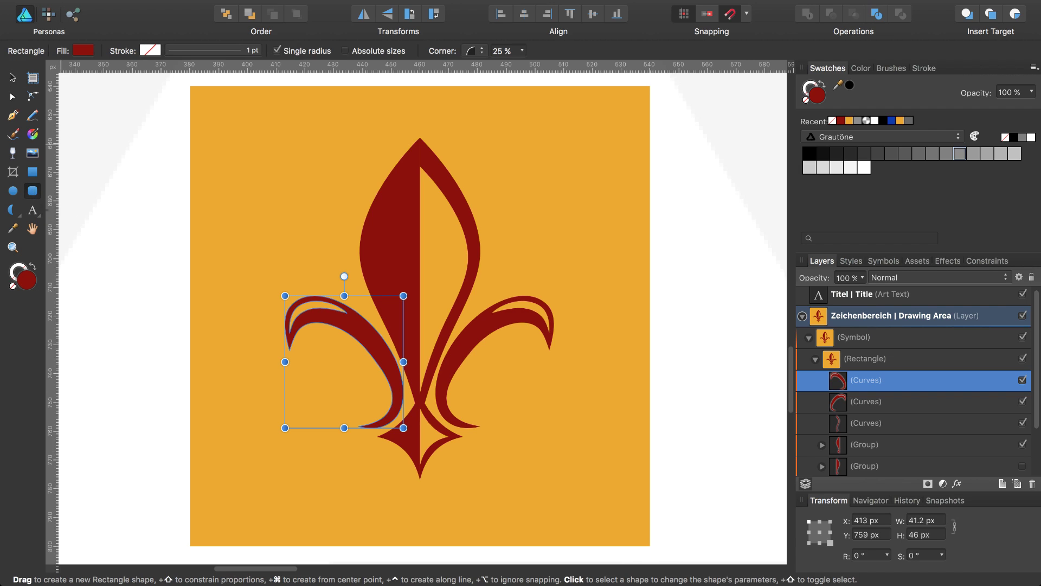
{"action": "left_click_drag", "start_coordinate": [459, 391], "coordinate": [379, 408]}
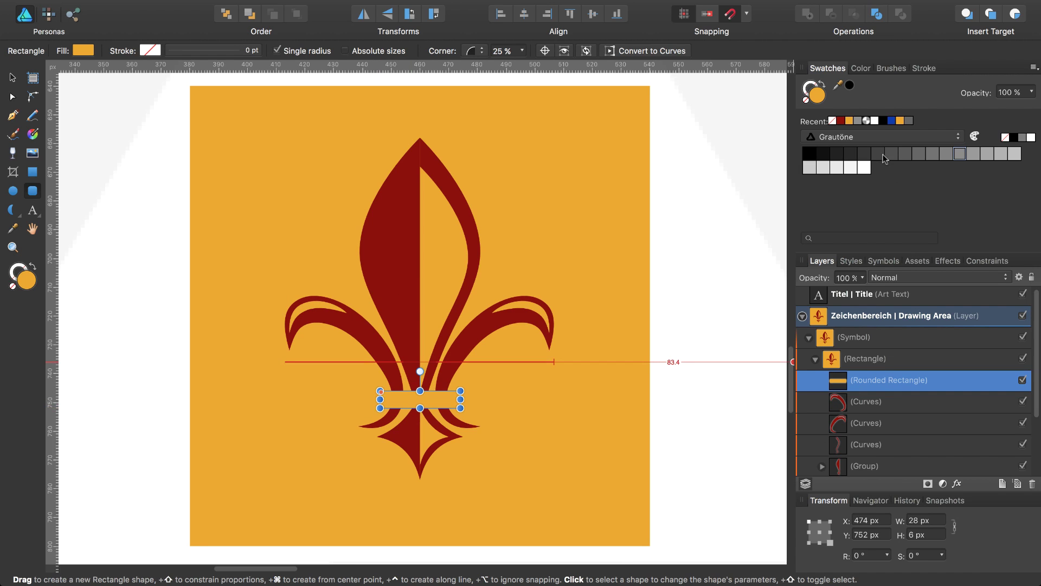
Fill the rounded rectangle dark red and give it an orange 2 pt stroke aligned inside that scales with the object.
{"action": "left_click", "coordinate": [840, 120]}
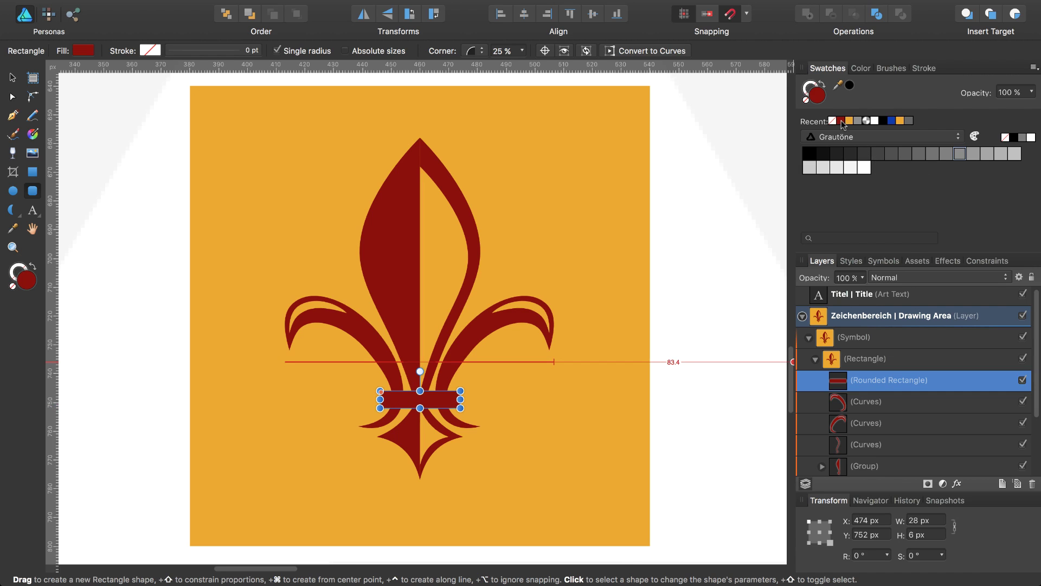
{"action": "left_click", "coordinate": [811, 86]}
{"action": "left_click", "coordinate": [849, 121]}
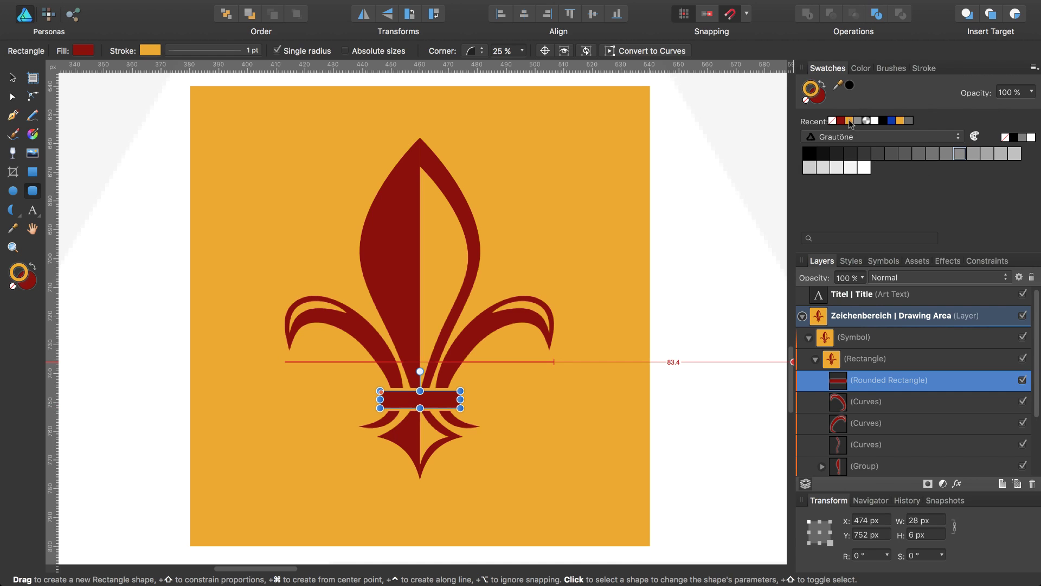
{"action": "left_click", "coordinate": [923, 68]}
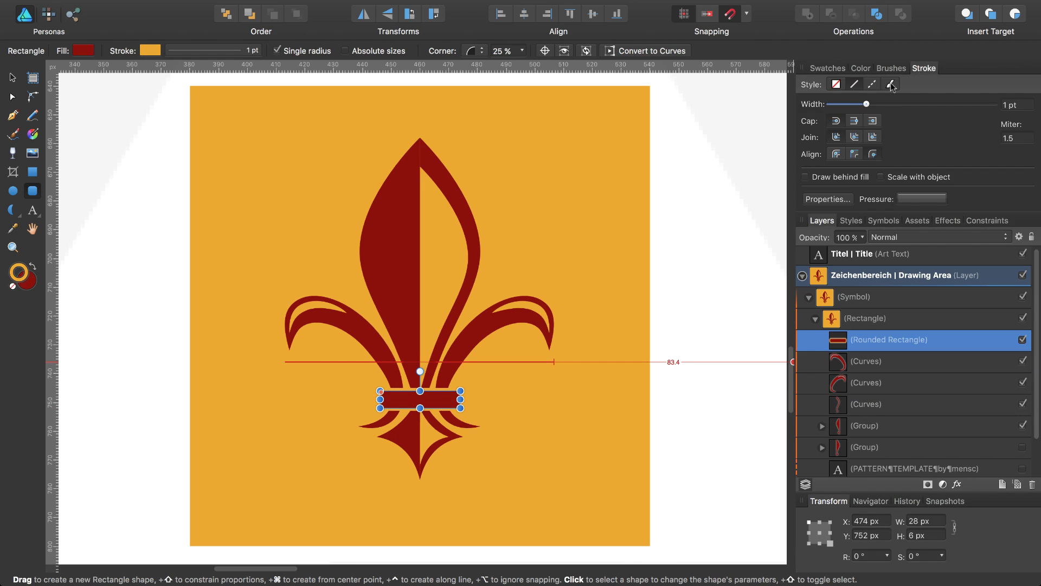
{"action": "left_click", "coordinate": [854, 156]}
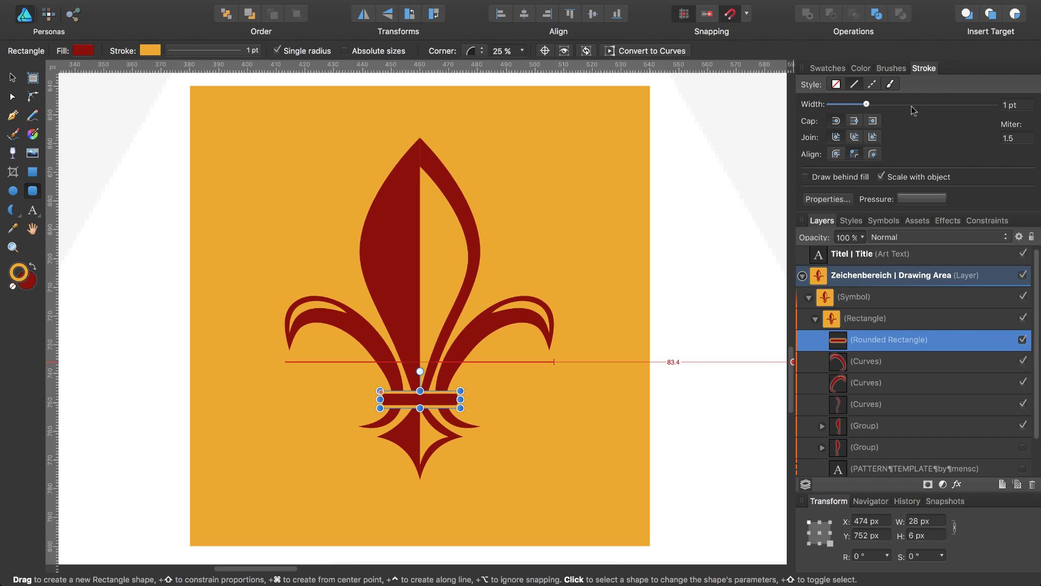
{"action": "left_click_drag", "start_coordinate": [866, 104], "coordinate": [870, 107]}
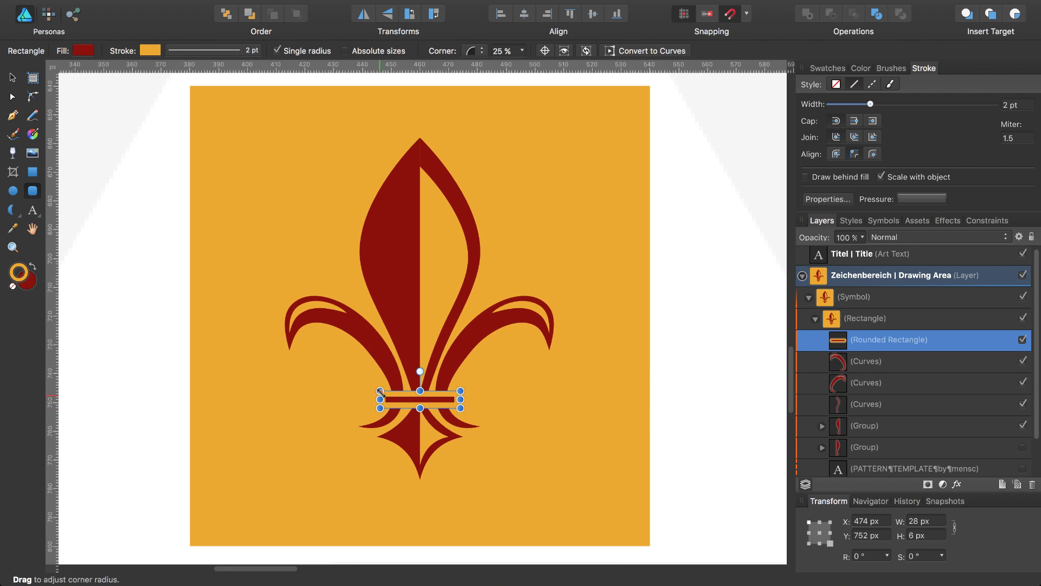
Round the crossband's corners fully to a 50 % corner radius.
{"action": "key", "text": "super"}
{"action": "key", "text": "super+plus"}
{"action": "key", "text": "super+plus"}
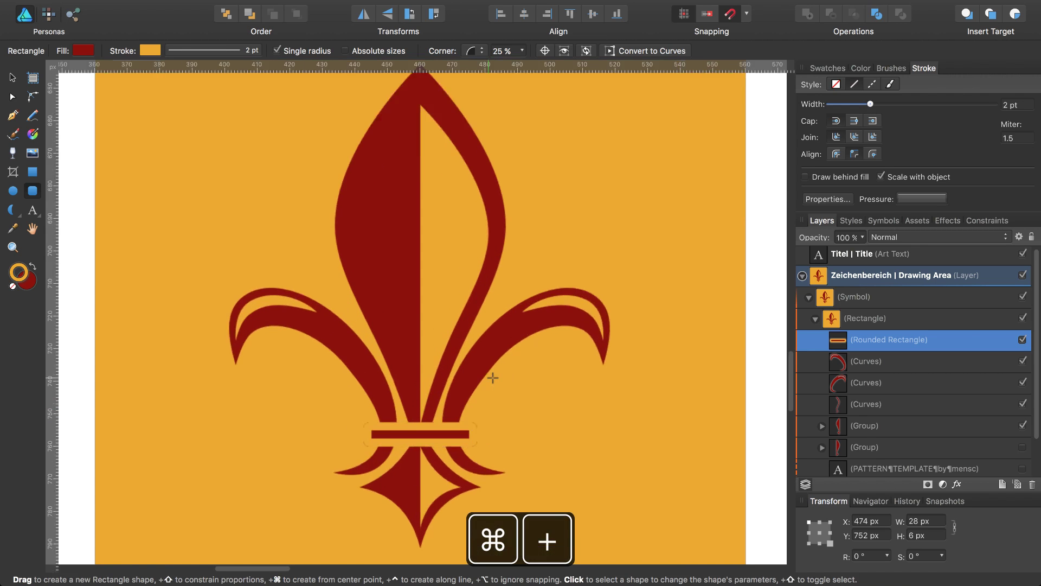
{"action": "scroll", "coordinate": [433, 369], "scroll_direction": "down", "scroll_amount": 1}
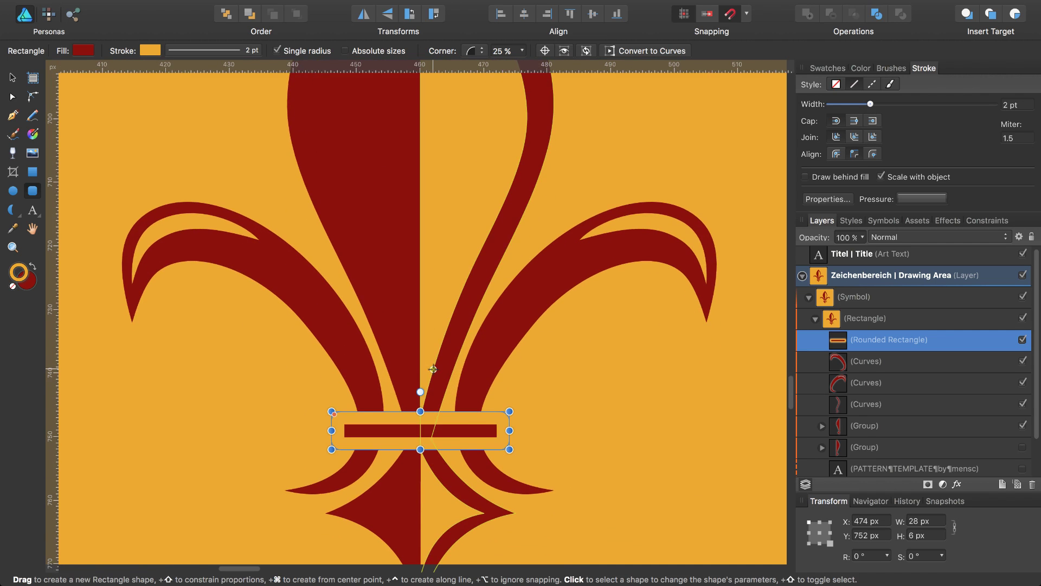
{"action": "left_click_drag", "start_coordinate": [332, 413], "coordinate": [347, 426]}
Swap the crossband's colours, giving it a dark red stroke and an orange fill.
{"action": "left_click", "coordinate": [825, 68]}
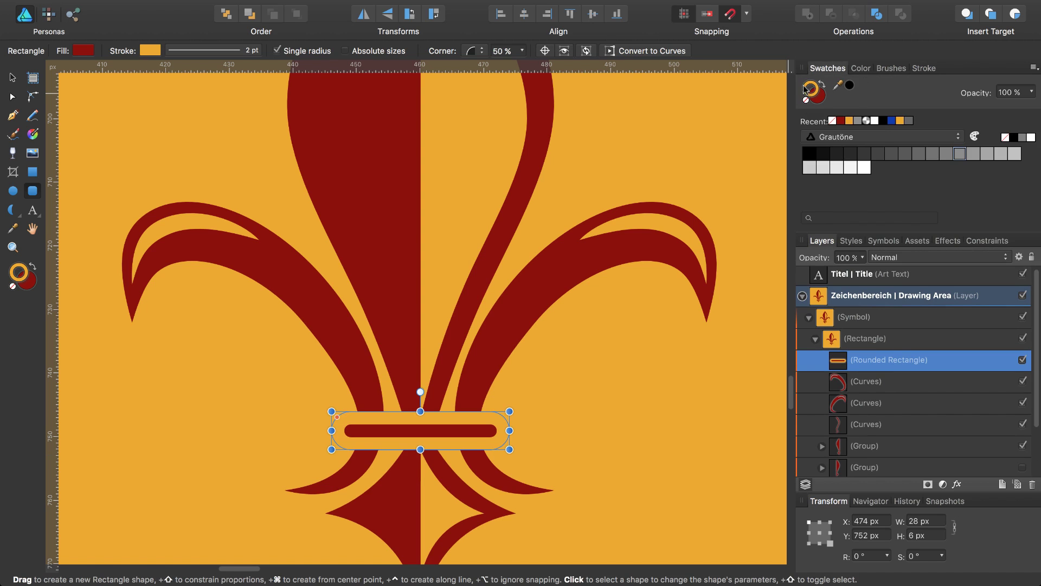
{"action": "left_click", "coordinate": [841, 120]}
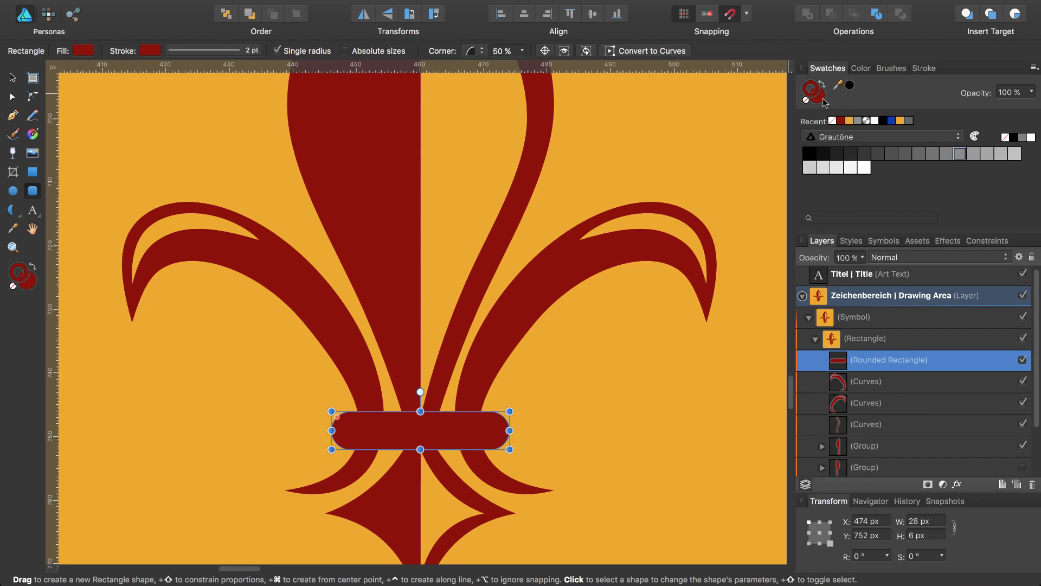
{"action": "left_click", "coordinate": [806, 102]}
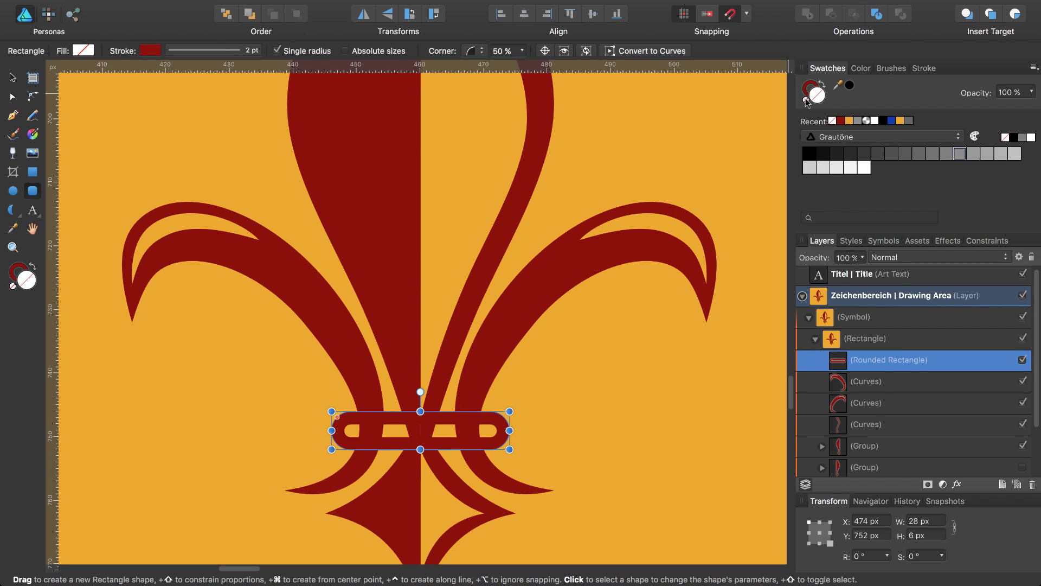
{"action": "left_click", "coordinate": [849, 122]}
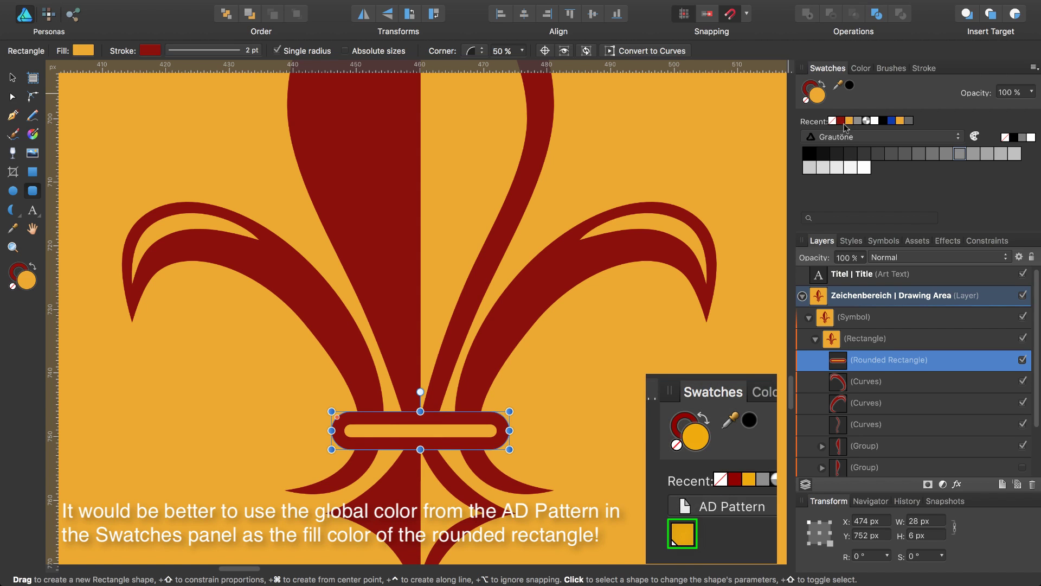
Group the rounded rectangle, the petal curves and both existing groups inside the symbol's rectangle, including the hidden group.
{"action": "left_click", "coordinate": [823, 297]}
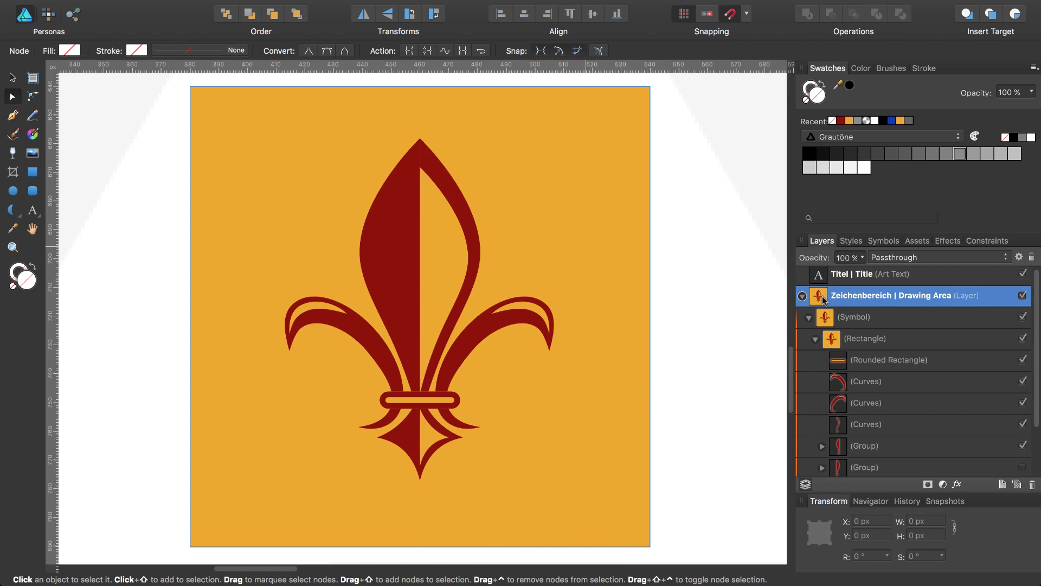
{"action": "left_click", "coordinate": [859, 360]}
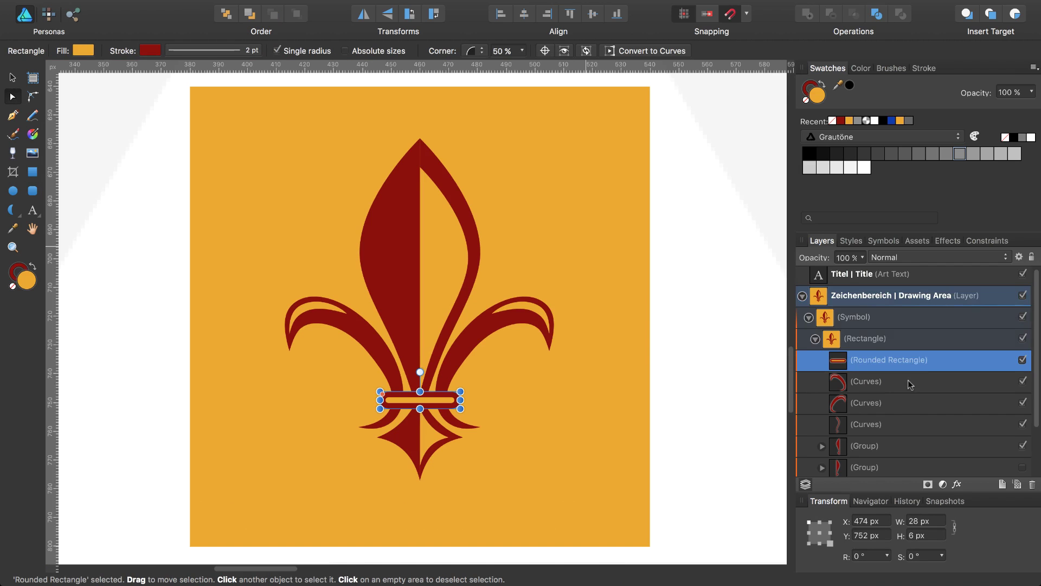
{"action": "scroll", "coordinate": [911, 382], "scroll_direction": "down", "scroll_amount": 3}
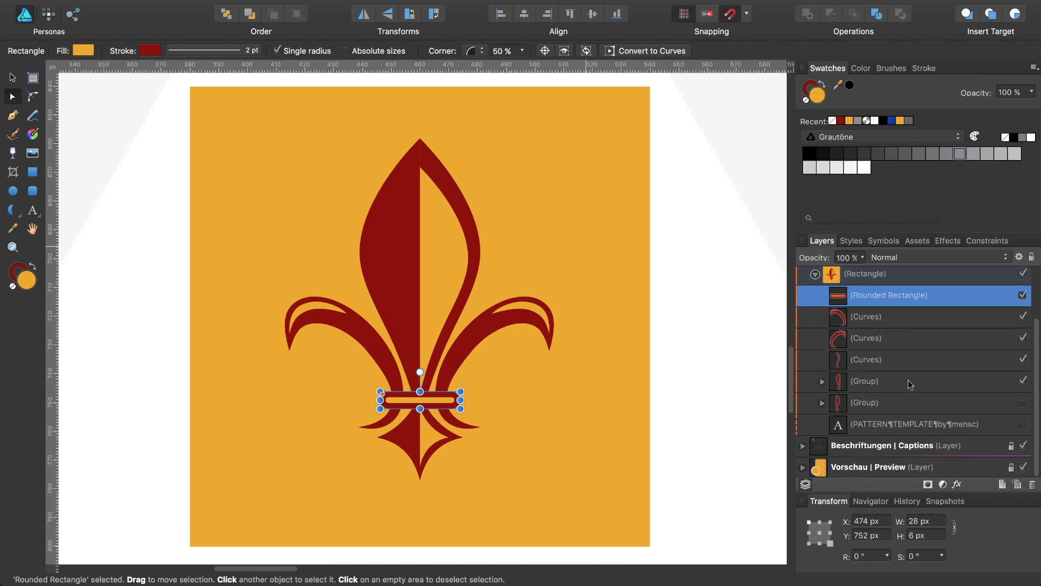
{"action": "left_click", "coordinate": [866, 406], "text": "shift"}
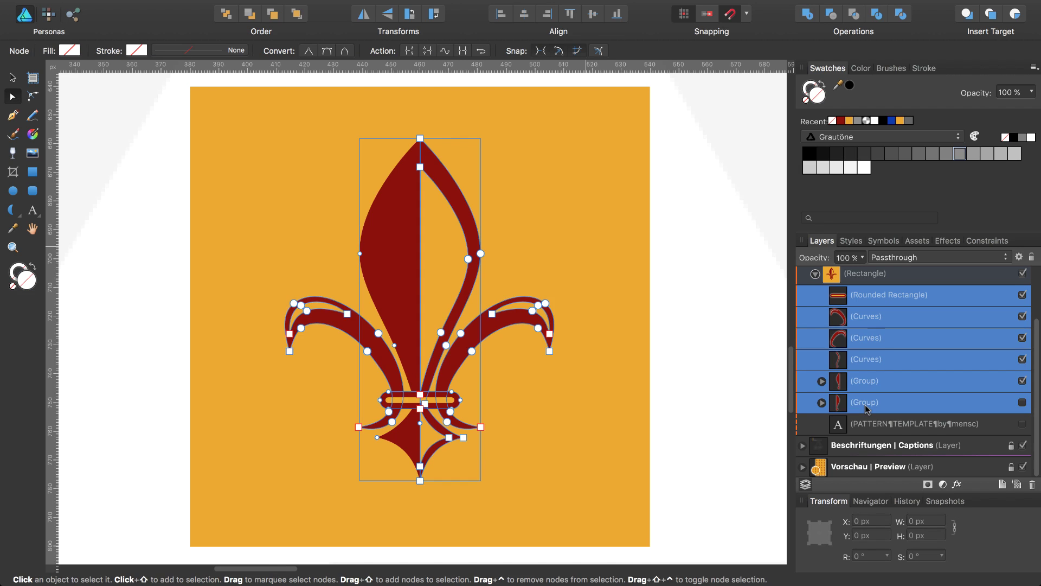
{"action": "key", "text": "super+g"}
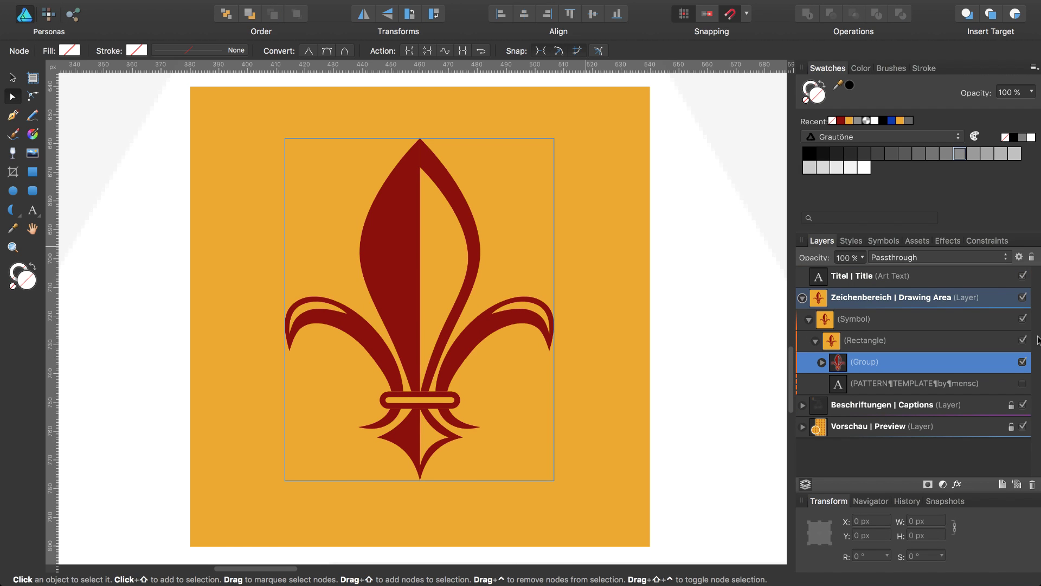
Duplicate the fleur-de-lys group, scale the copy to about 48.8 by 62 px and move it onto the tile's upper-left corner.
{"action": "key", "text": "super+j"}
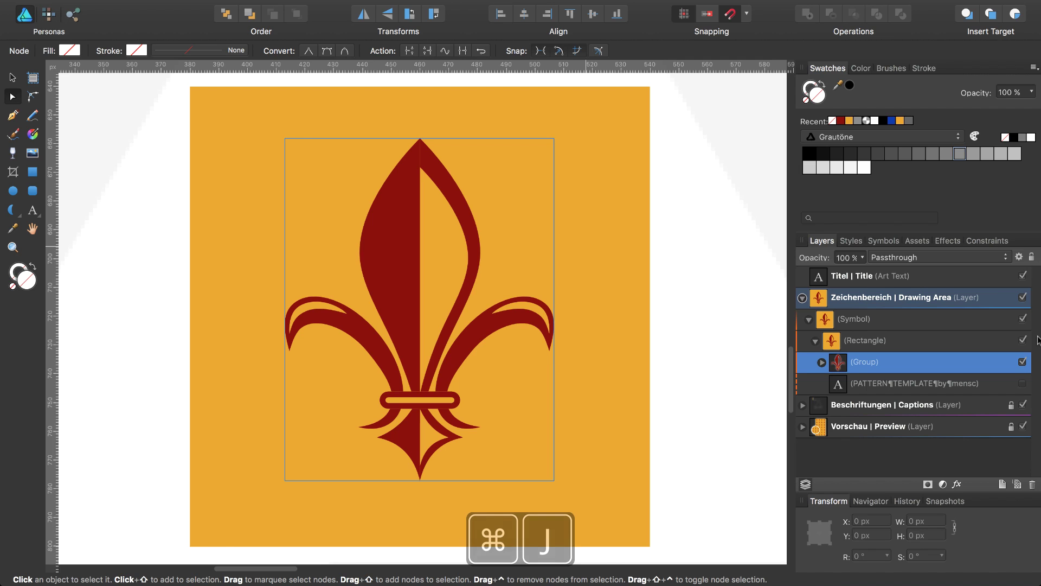
{"action": "key", "text": "v"}
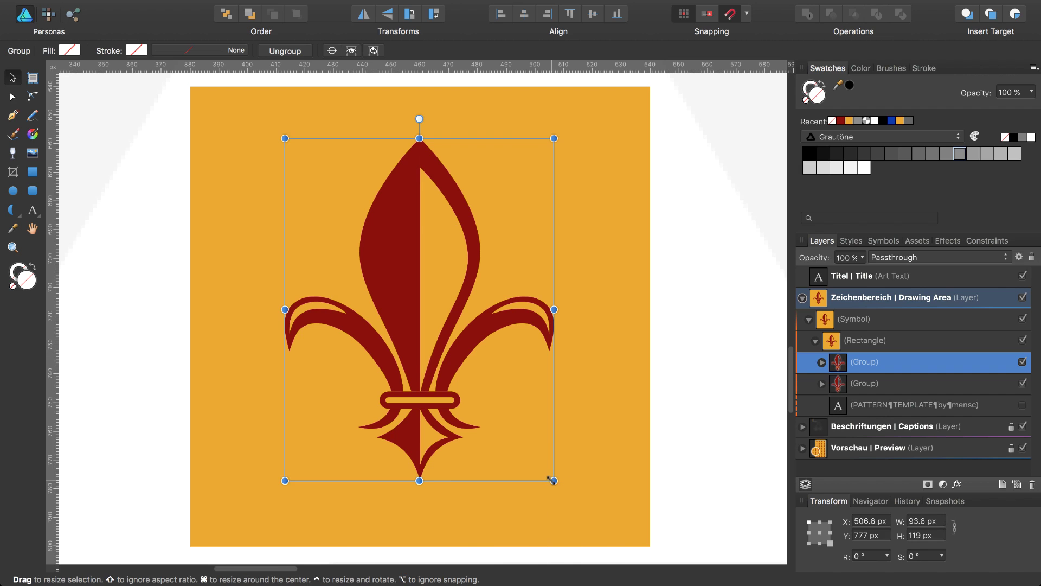
{"action": "left_click_drag", "start_coordinate": [554, 480], "coordinate": [379, 353]}
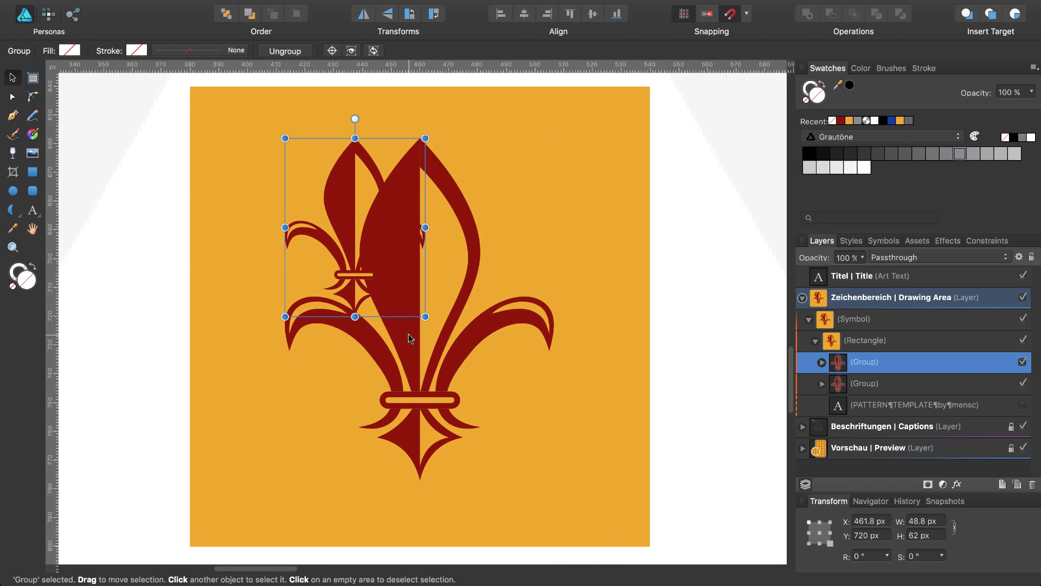
{"action": "left_click_drag", "start_coordinate": [347, 214], "coordinate": [184, 82]}
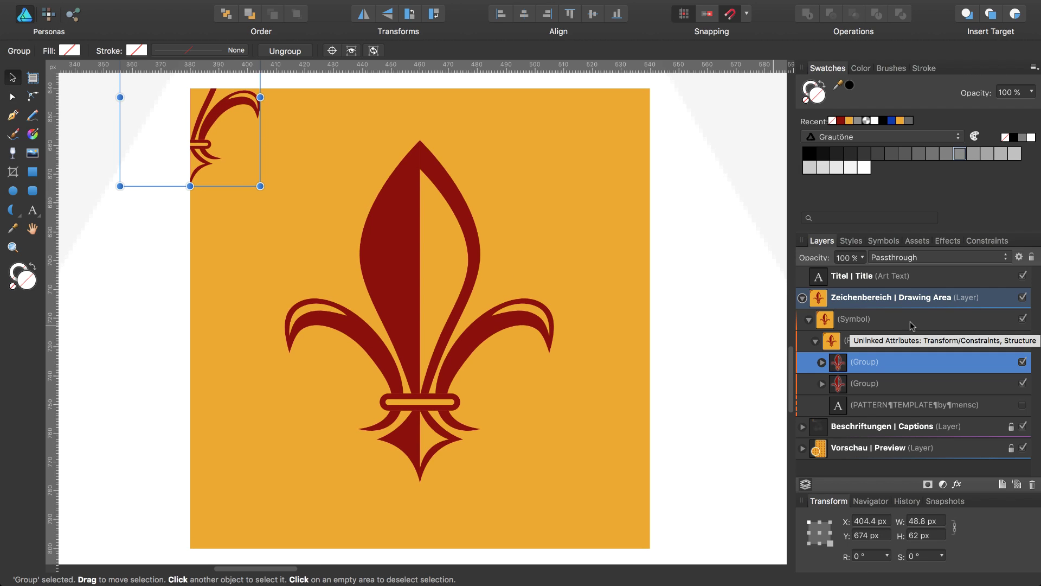
Duplicate the small fleur-de-lys three times and move one copy straight across to the tile's upper-right corner.
{"action": "key", "text": "super+j"}
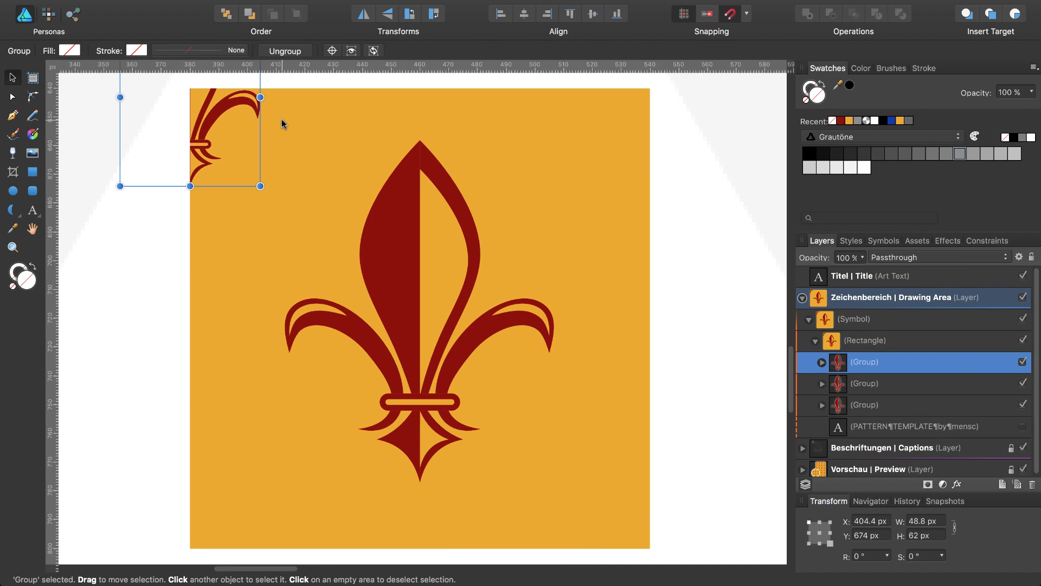
{"action": "key", "text": "super+j"}
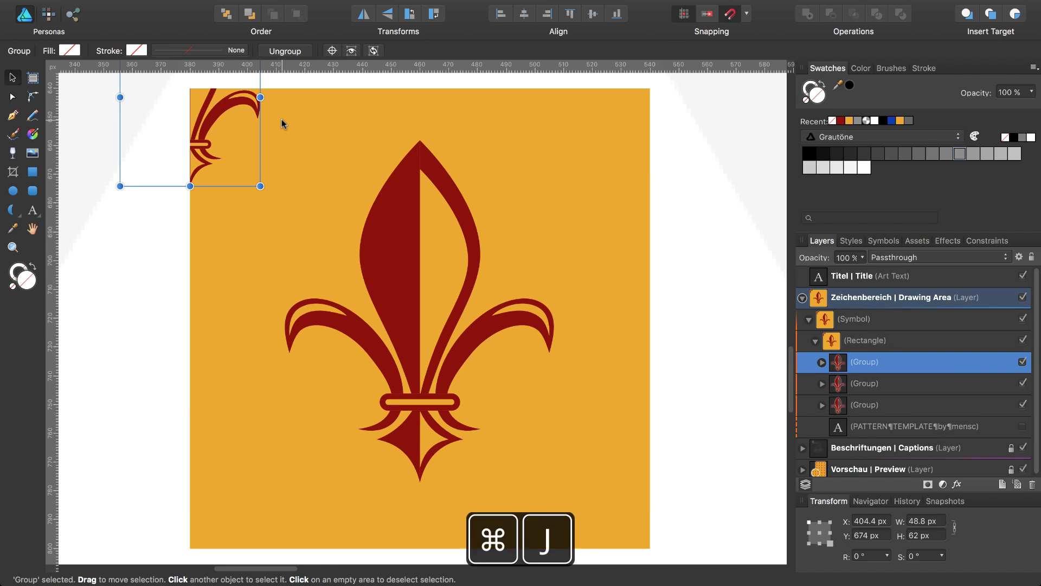
{"action": "key", "text": "super+j"}
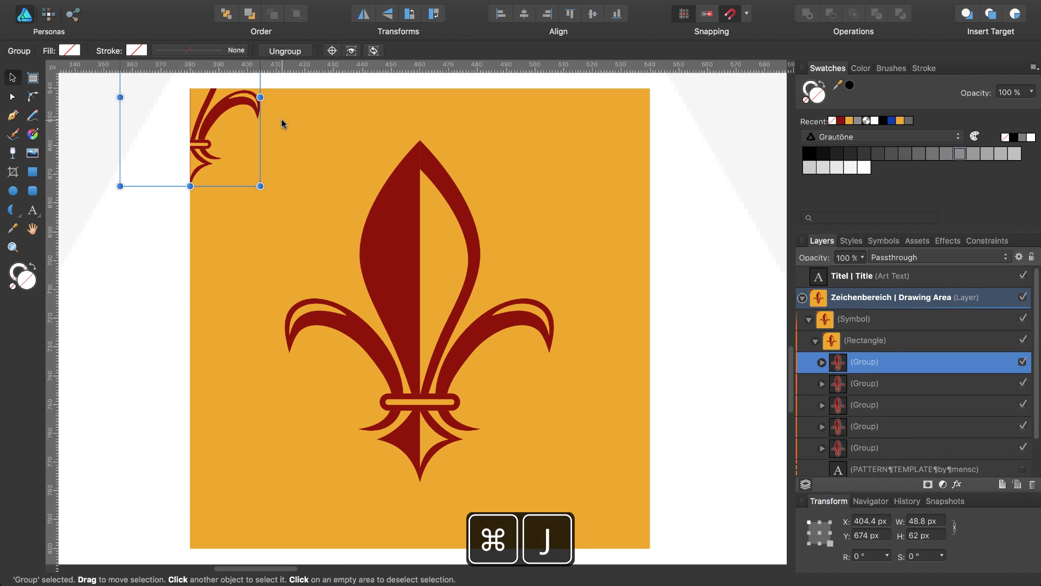
{"action": "key", "text": "shift"}
{"action": "left_click_drag", "start_coordinate": [207, 122], "coordinate": [667, 144]}
Move one small fleur-de-lys copy straight down to the tile's lower-left corner and another to the lower-right corner.
{"action": "left_click", "coordinate": [206, 126]}
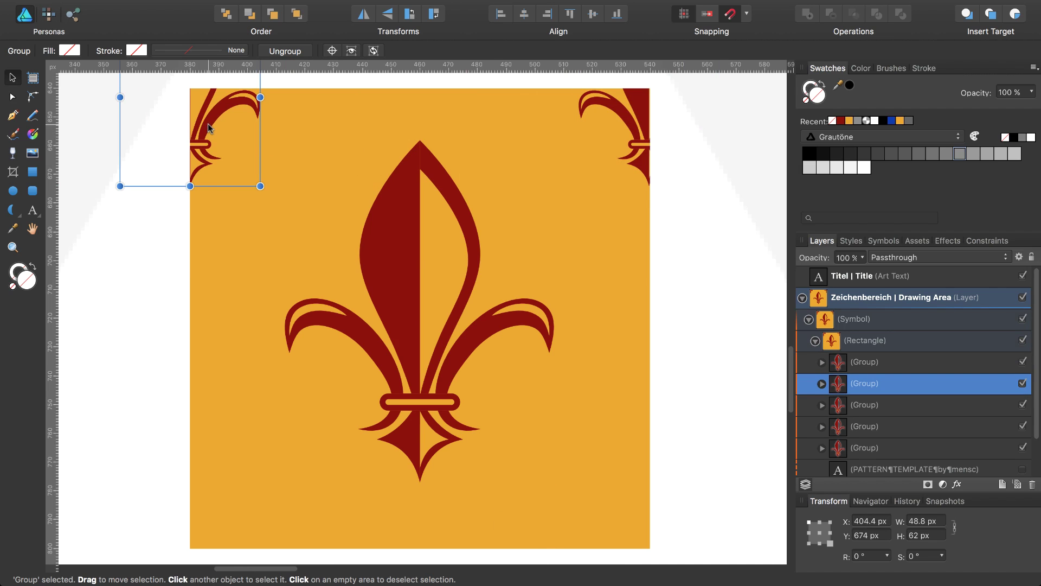
{"action": "key", "text": "shift"}
{"action": "left_click_drag", "start_coordinate": [207, 122], "coordinate": [227, 551]}
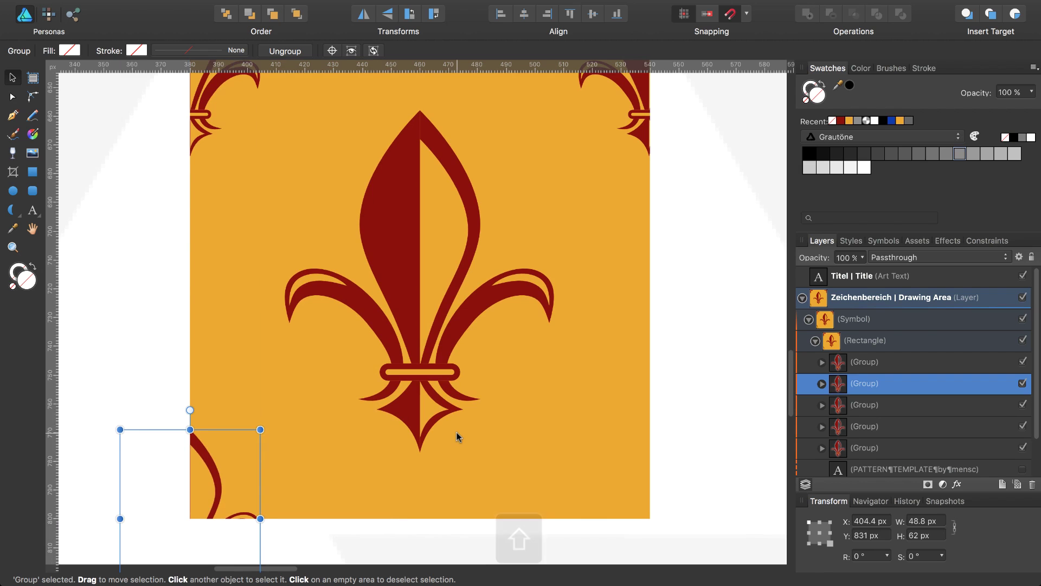
{"action": "key", "text": "shift+Down"}
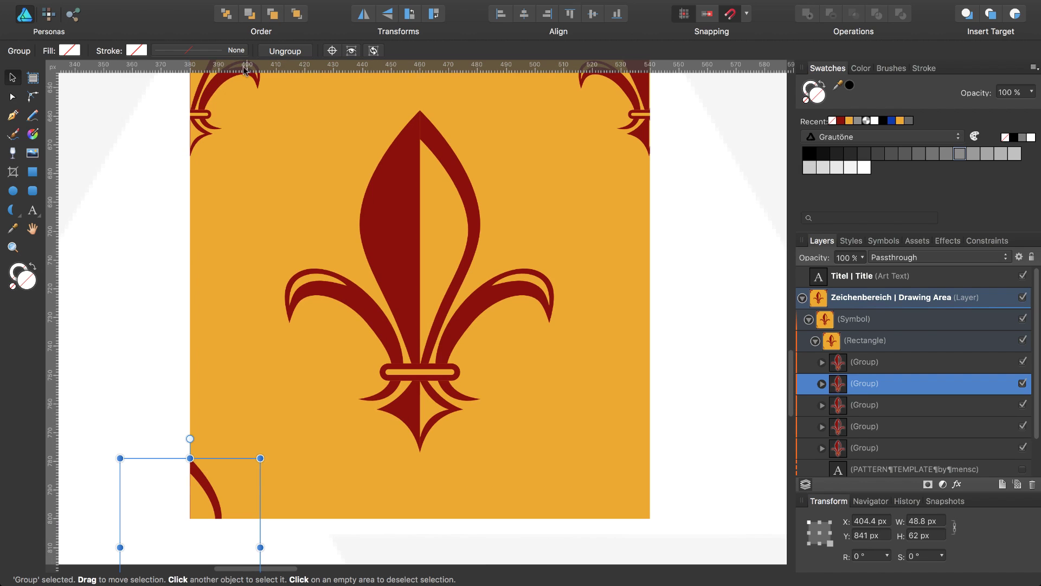
{"action": "left_click", "coordinate": [202, 99]}
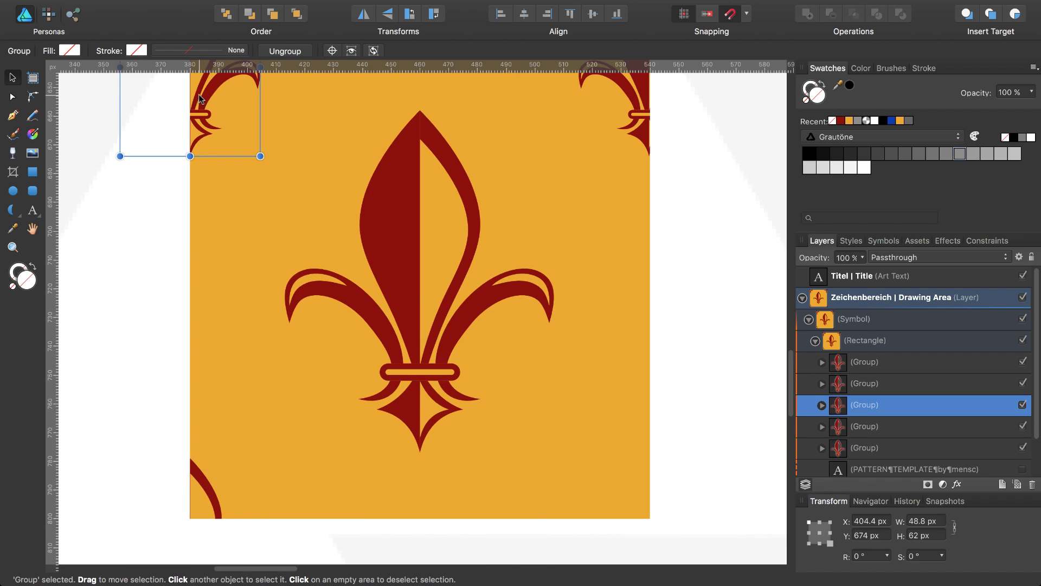
{"action": "left_click_drag", "start_coordinate": [199, 98], "coordinate": [673, 539]}
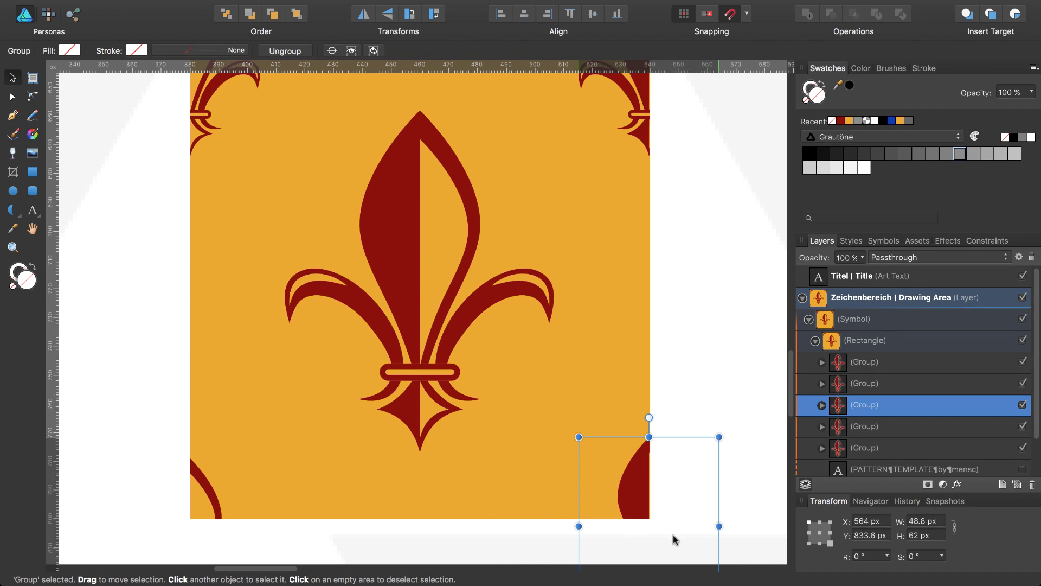
Nudge the lower-left small fleur-de-lys up to Y 834 px so its half lines up with the lower-right copy in the preview.
{"action": "key", "text": "super+0"}
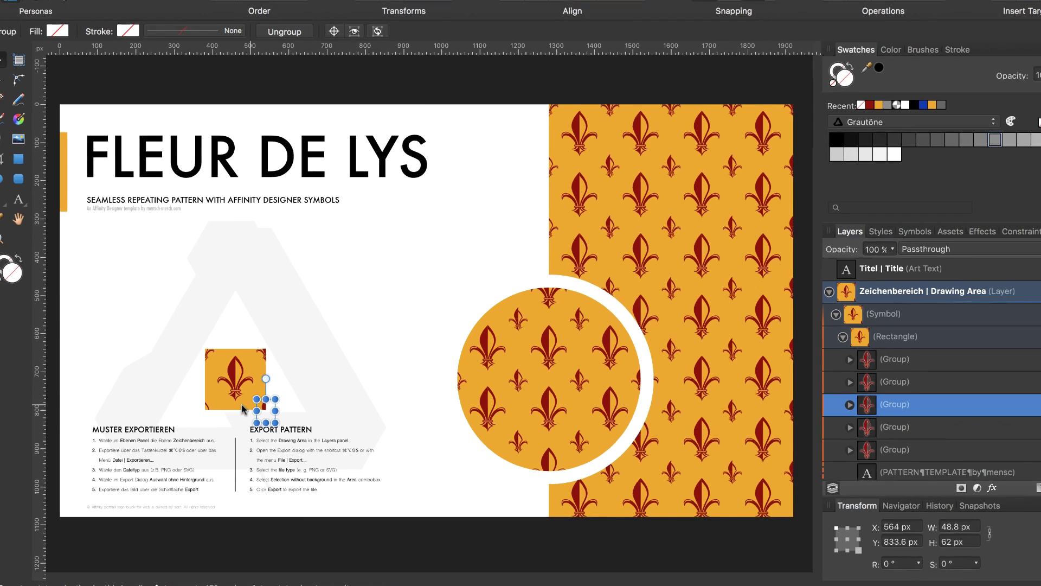
{"action": "left_click_drag", "start_coordinate": [267, 411], "coordinate": [214, 411]}
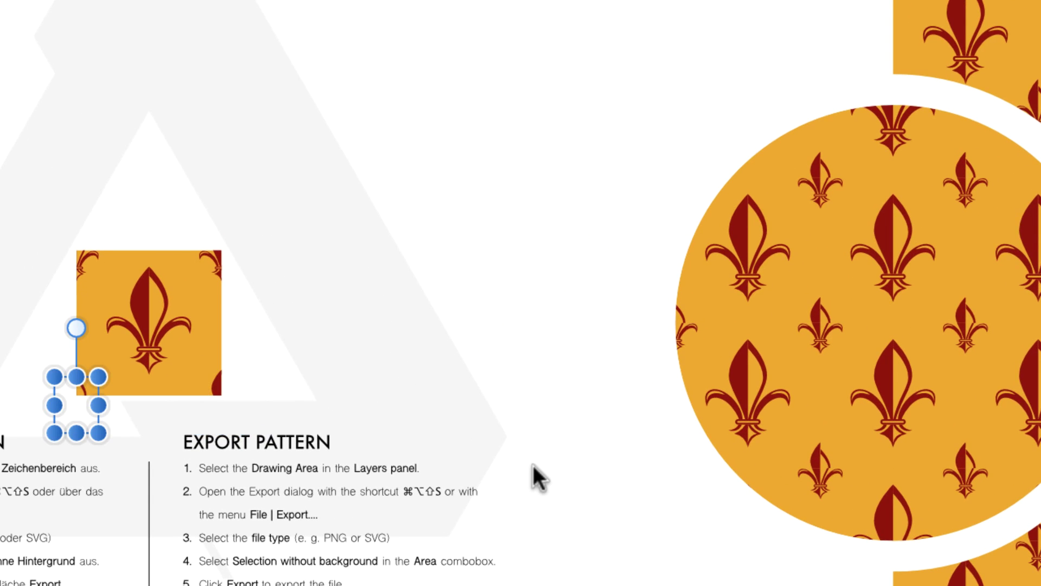
{"action": "key", "text": "Up"}
{"action": "key", "text": "Up"}
{"action": "key", "text": "Up"}
{"action": "key", "text": "Up"}
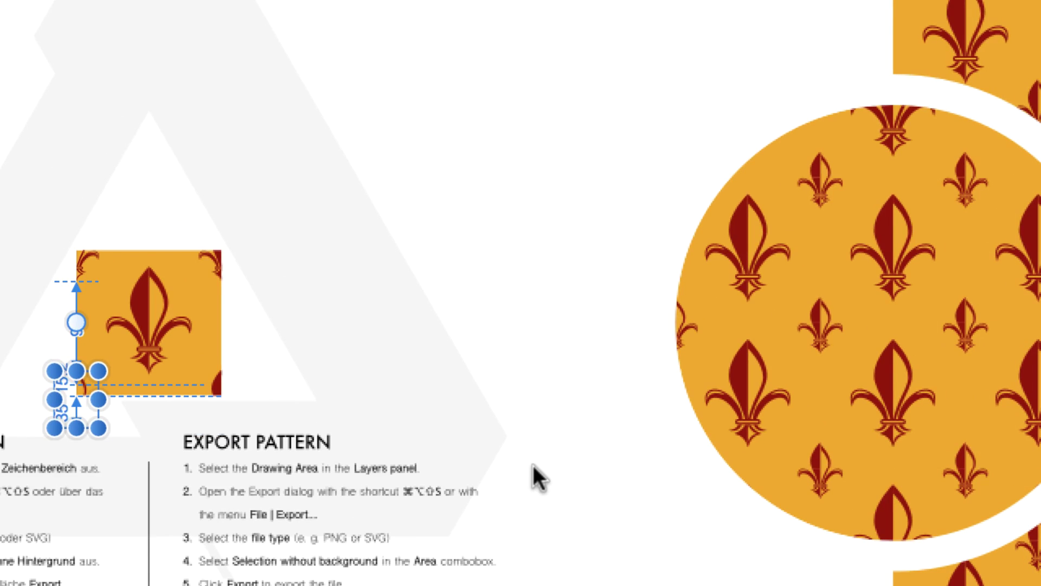
{"action": "key", "text": "Up"}
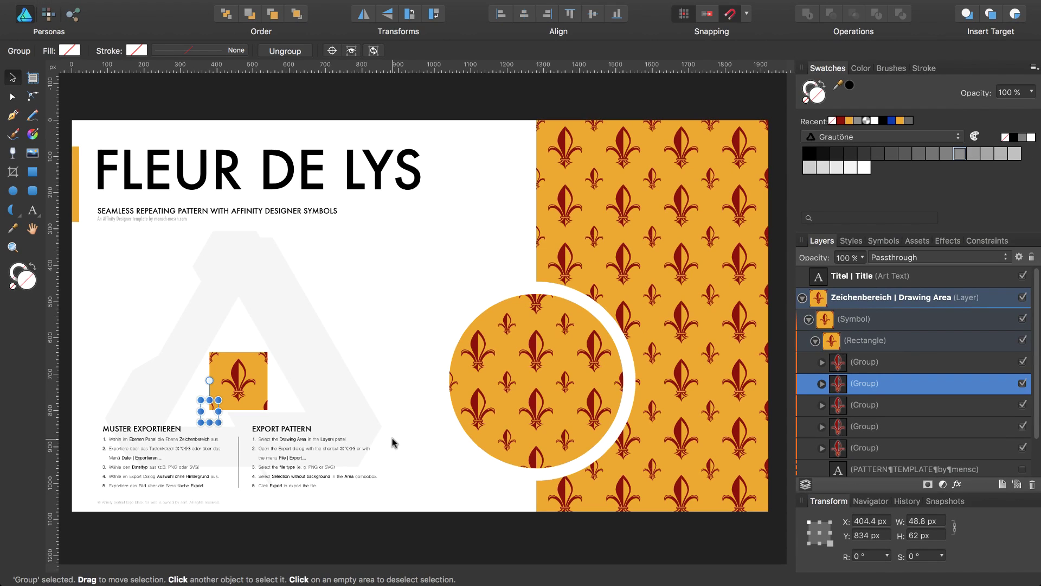
Deselect everything and view the whole pattern document with the interface panels hidden.
{"action": "left_click", "coordinate": [371, 341]}
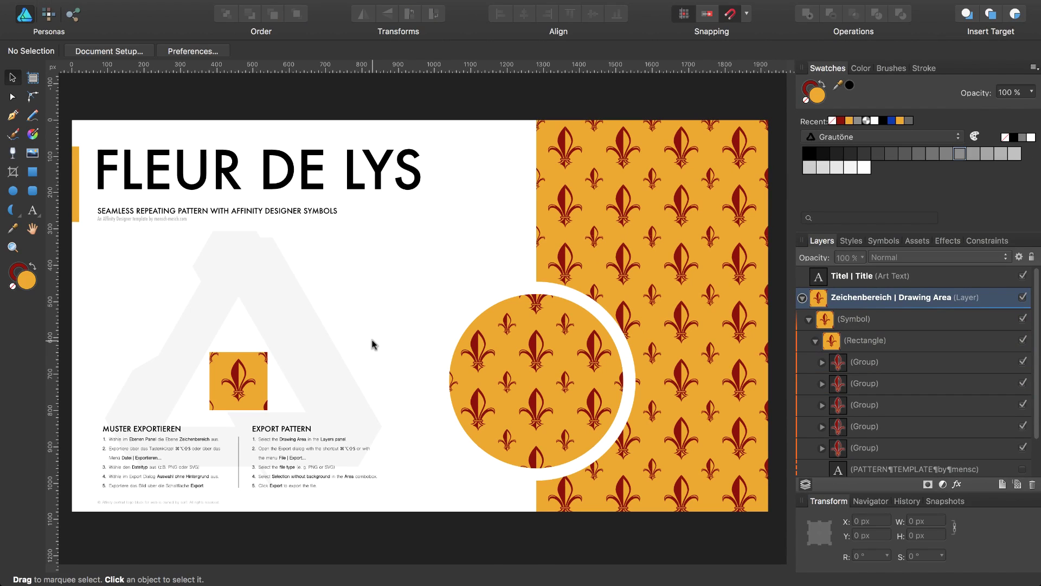
{"action": "key", "text": "Tab"}
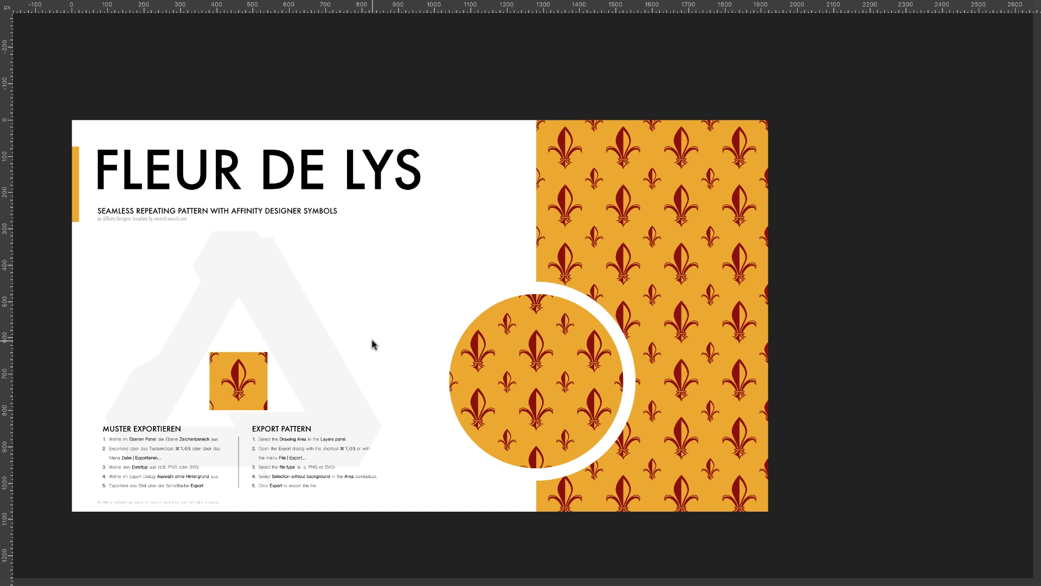
{"action": "key", "text": "super+0"}
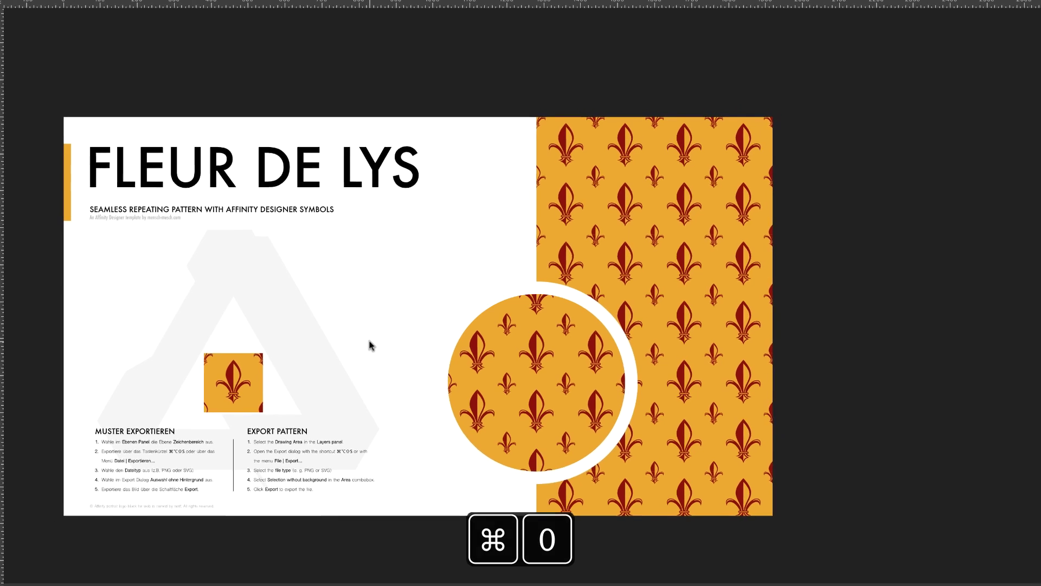